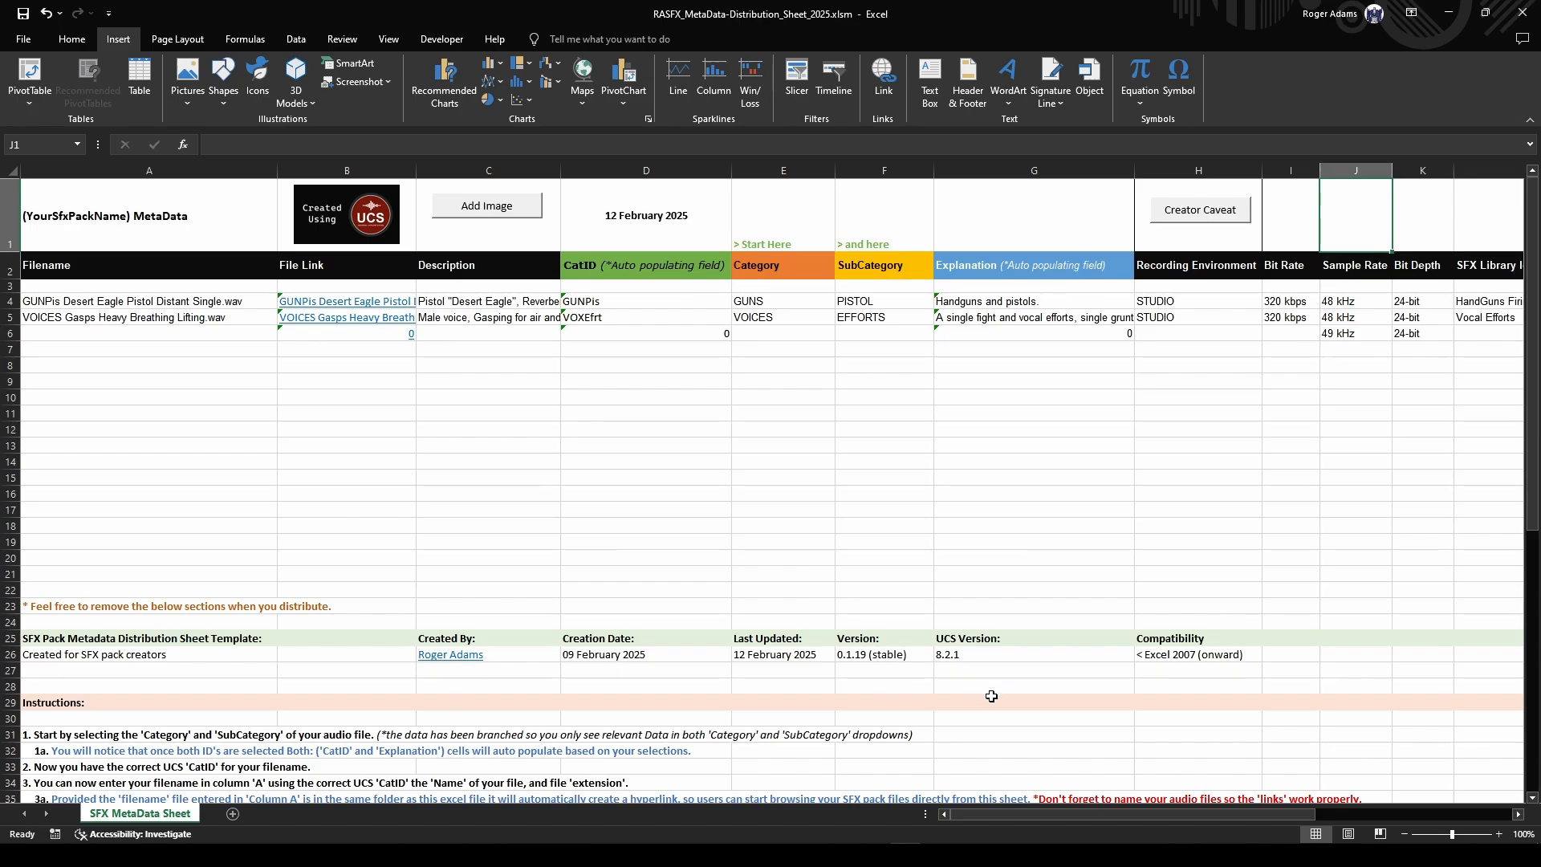
- Set the Category of the empty row 6 entry to CHEMICALS
{"action": "left_click", "coordinate": [998, 654]}
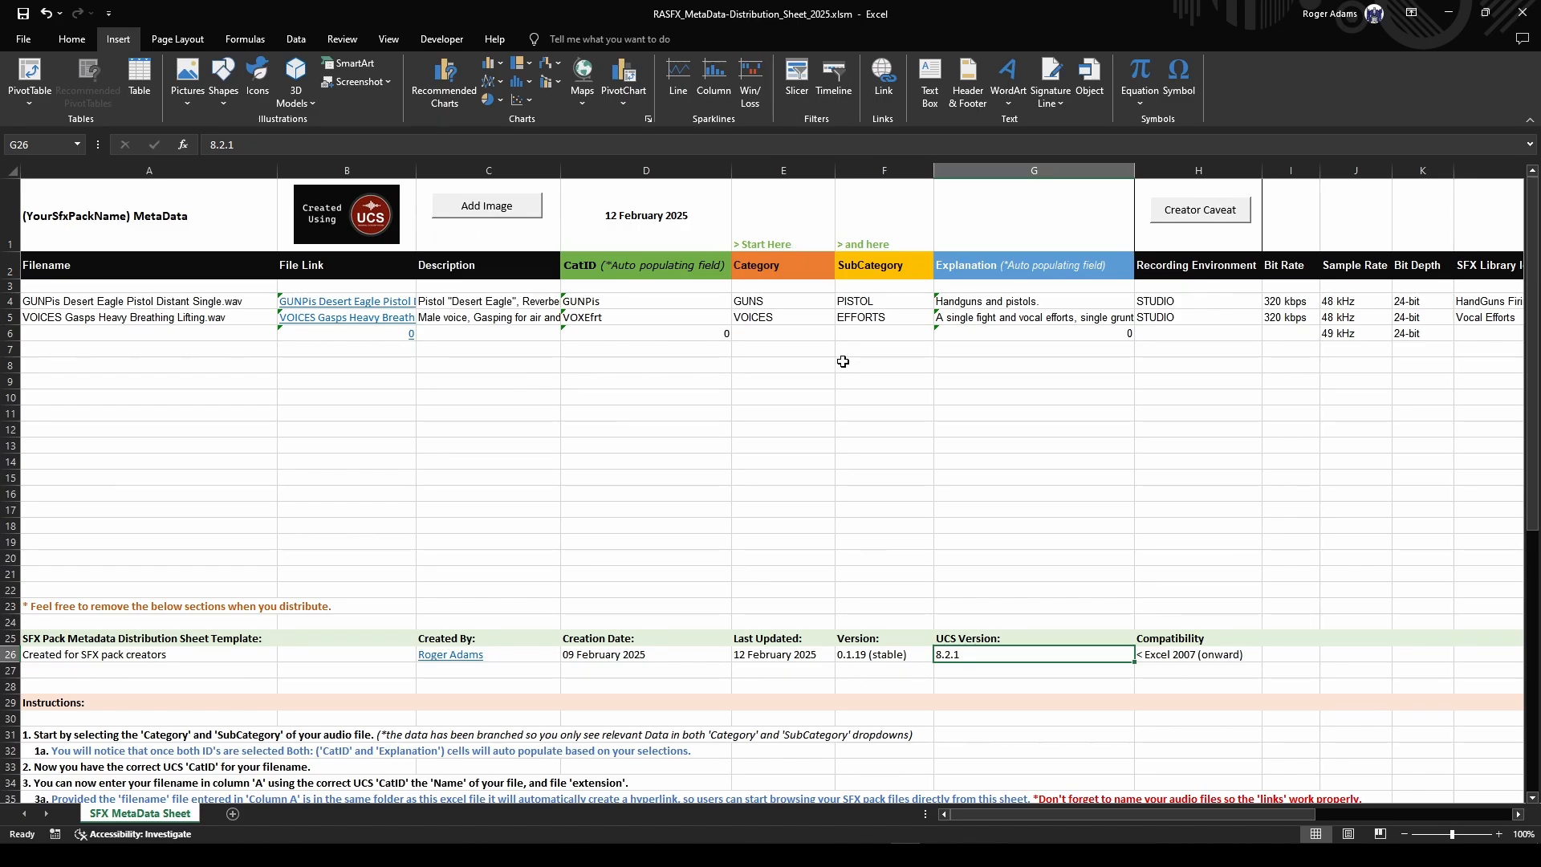
{"action": "left_click", "coordinate": [817, 341]}
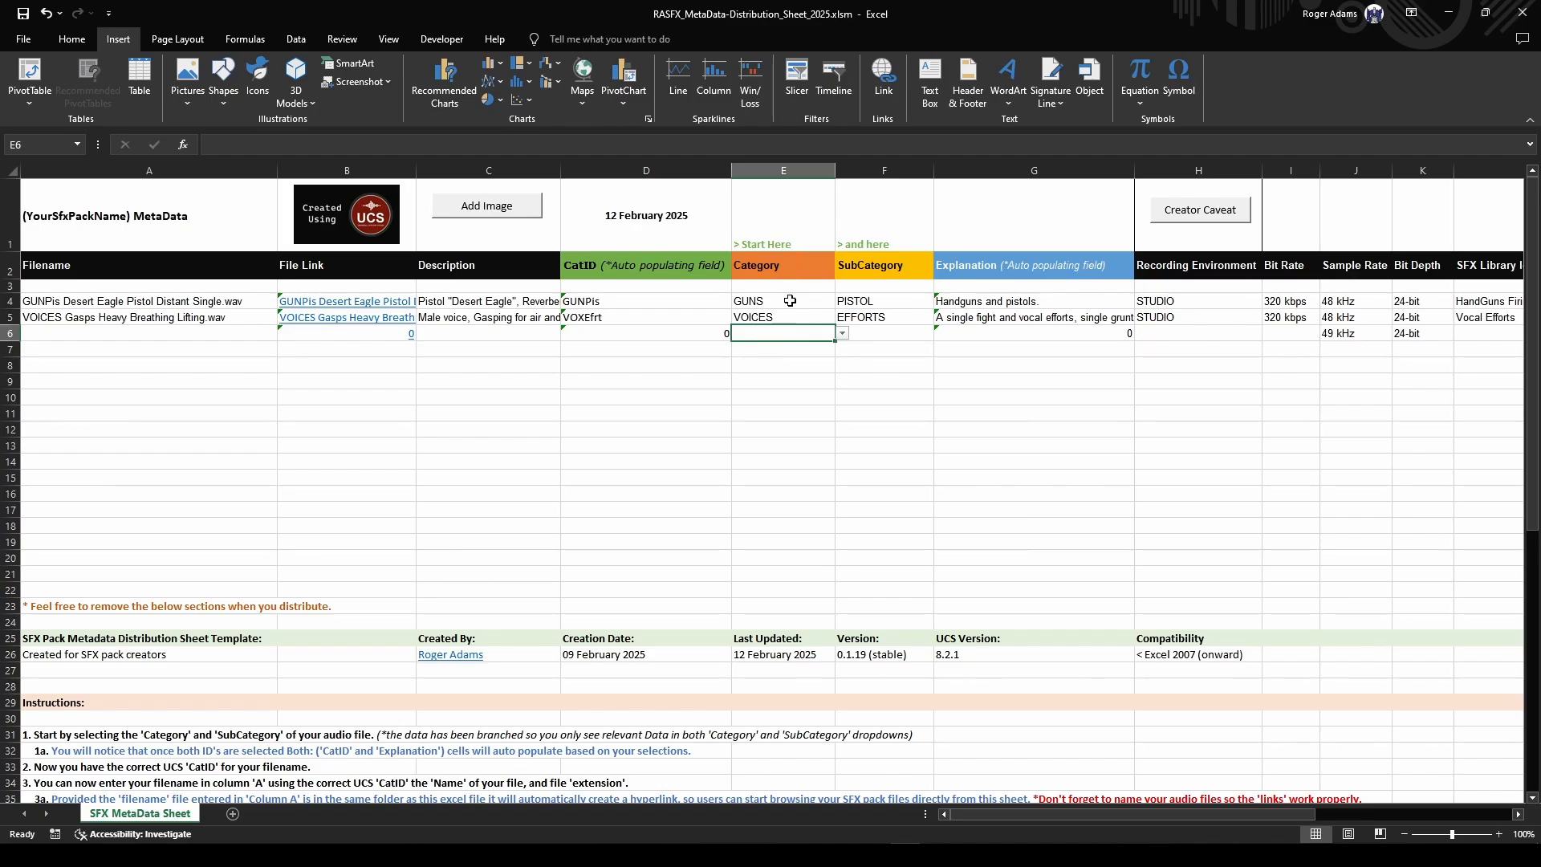
{"action": "left_click", "coordinate": [842, 333]}
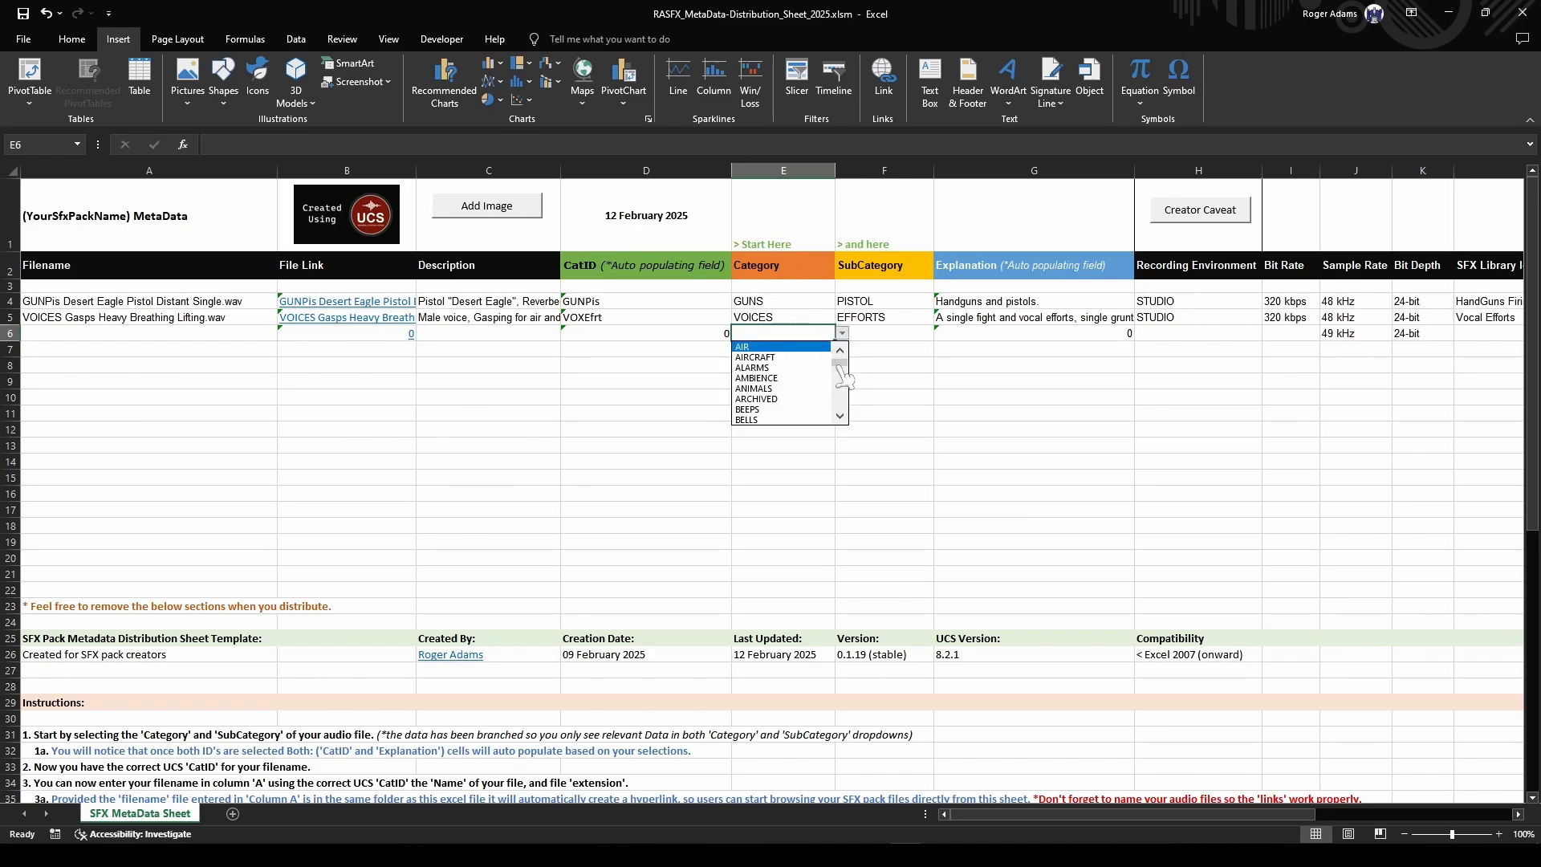
{"action": "mouse_move", "coordinate": [842, 368]}
{"action": "left_mouse_down"}
{"action": "mouse_move", "coordinate": [842, 429]}
{"action": "mouse_move", "coordinate": [842, 360]}
{"action": "left_mouse_up"}
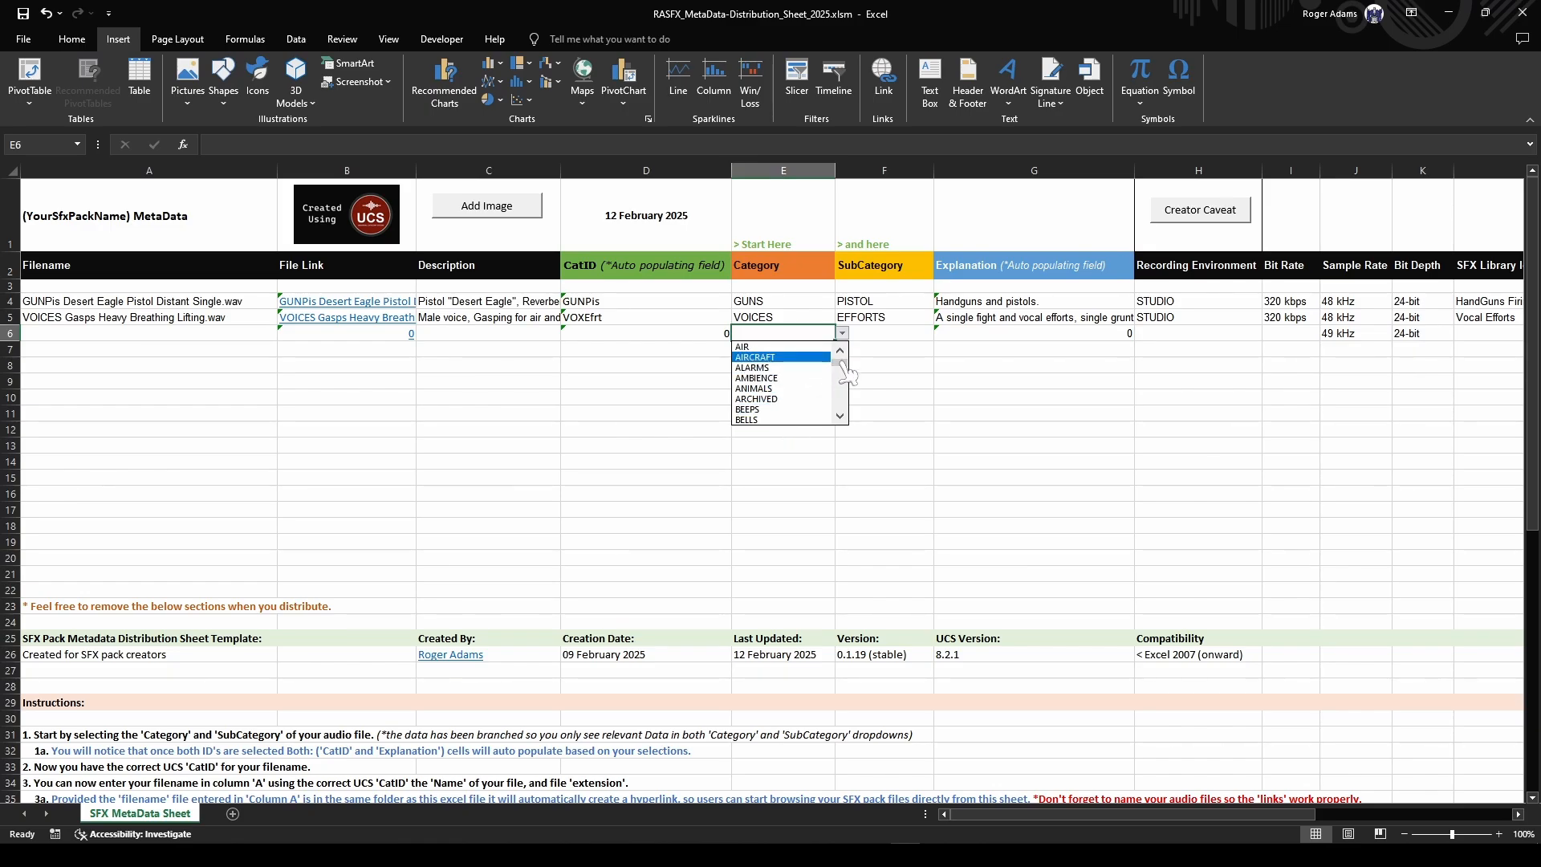
{"action": "left_click_drag", "start_coordinate": [841, 363], "coordinate": [841, 381]}
{"action": "left_click", "coordinate": [841, 401]}
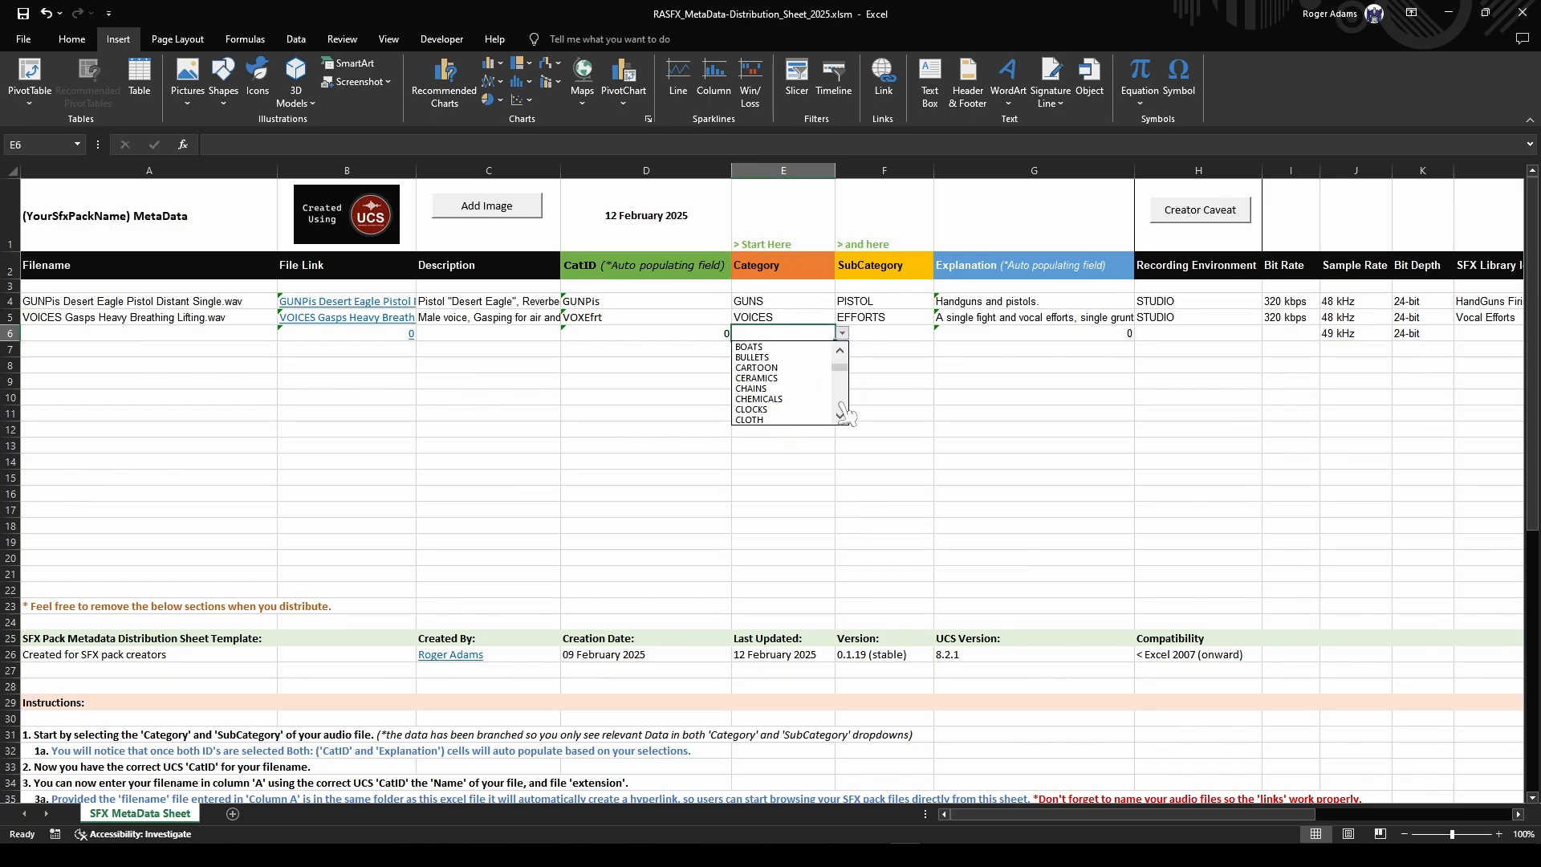
{"action": "left_click", "coordinate": [792, 400]}
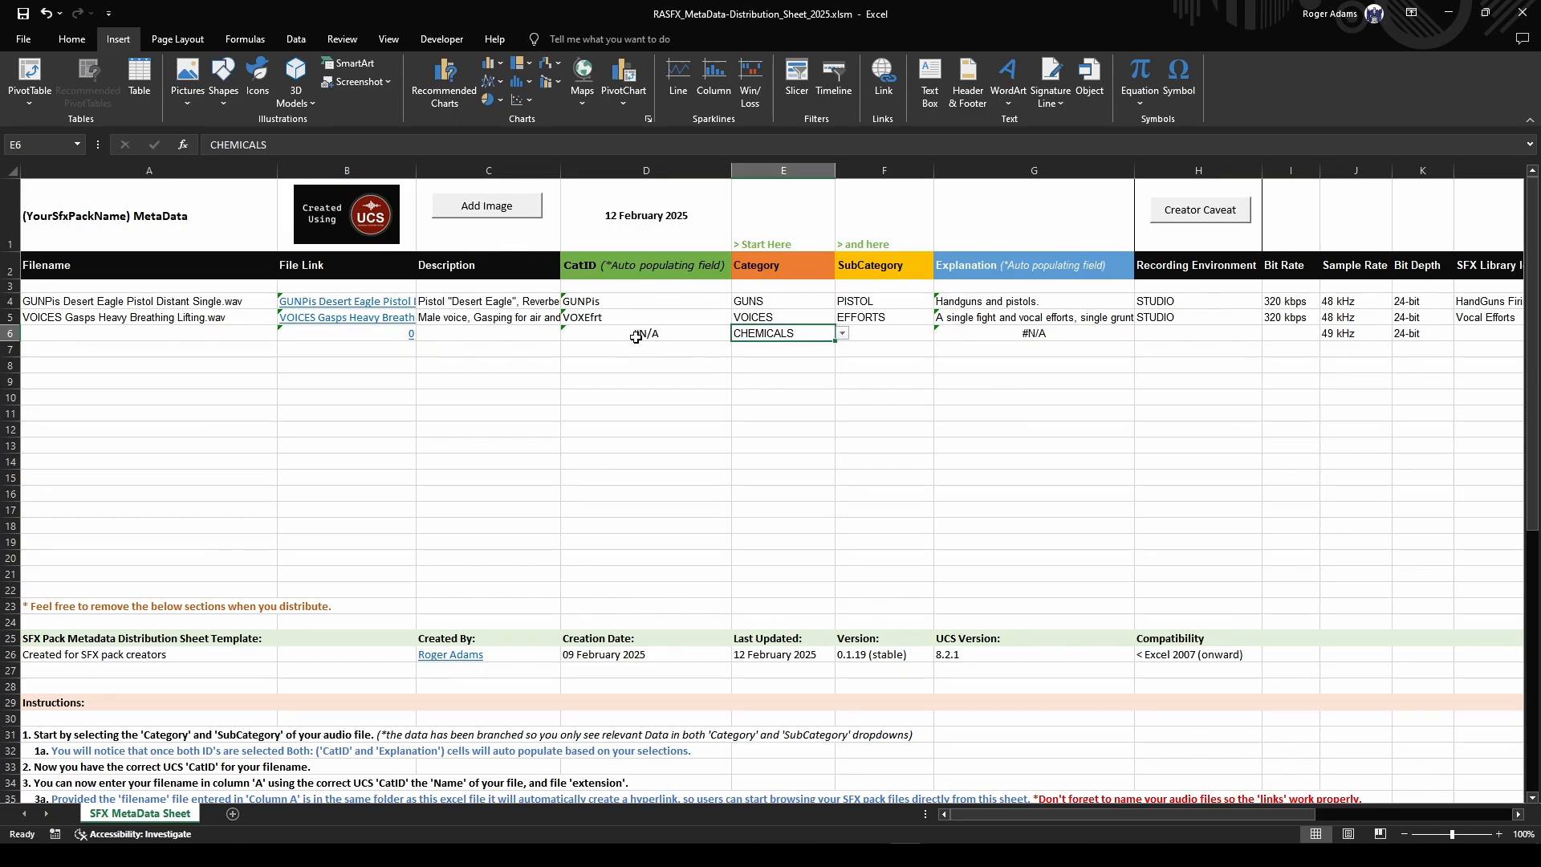
- Choose REACTION as the SubCategory for the CHEMICALS entry in row 6
{"action": "left_click", "coordinate": [889, 336]}
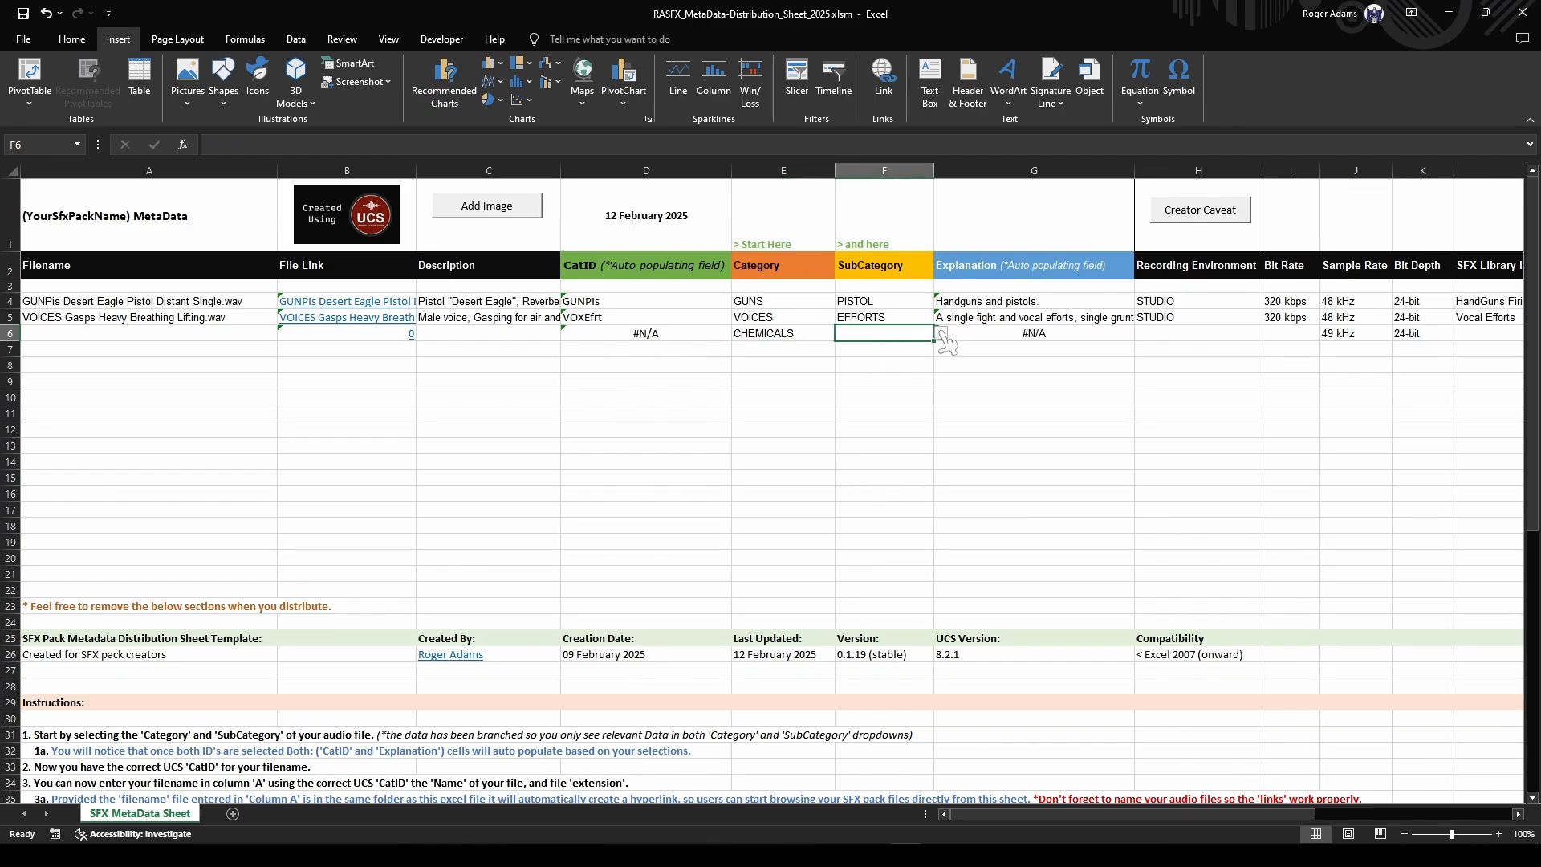
{"action": "left_click", "coordinate": [941, 334]}
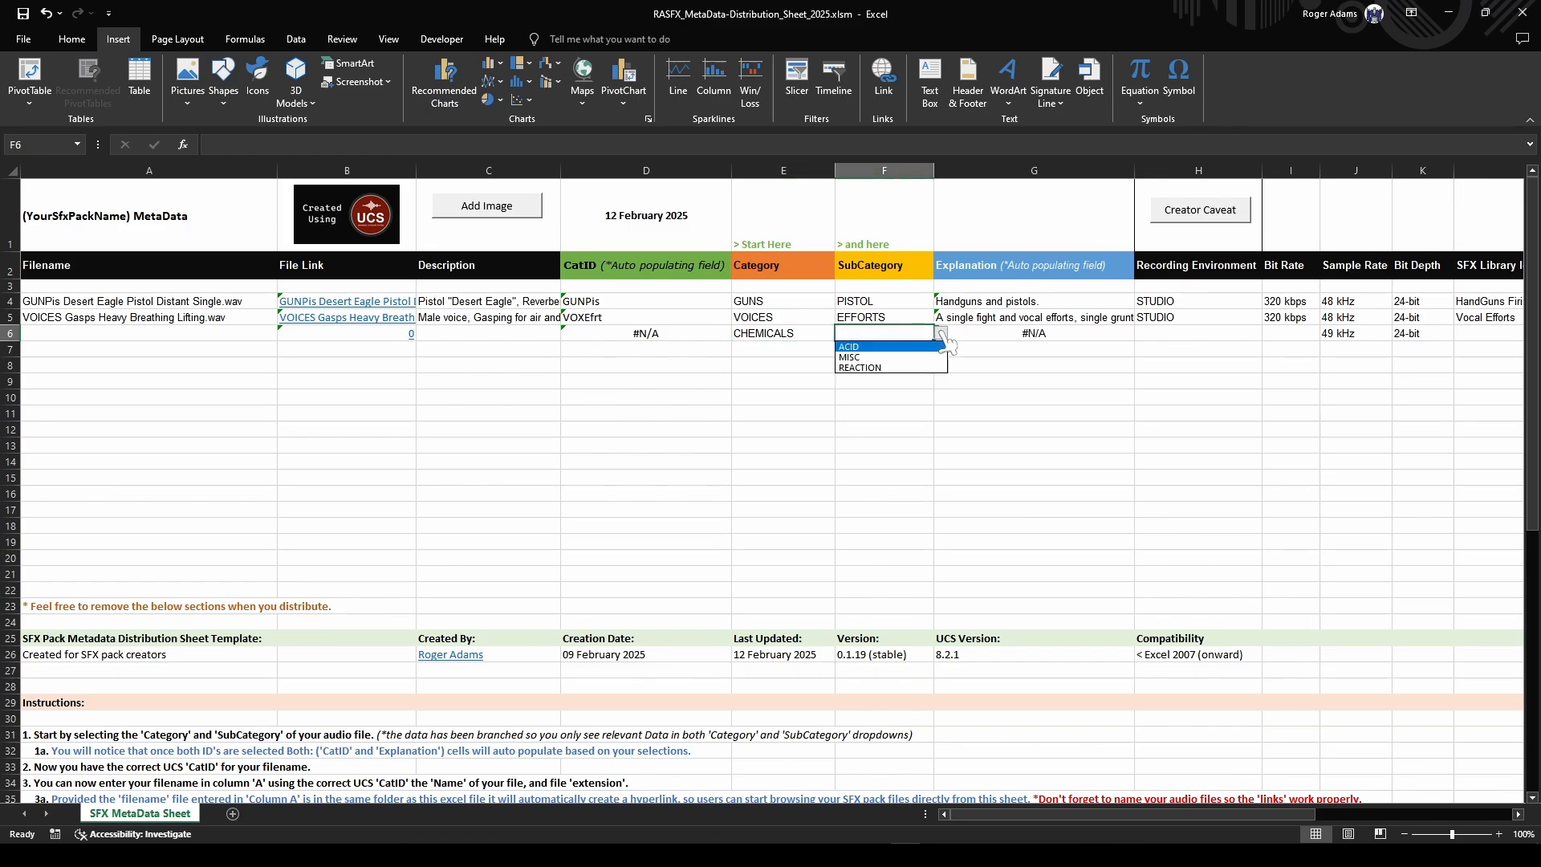
{"action": "left_click", "coordinate": [882, 369]}
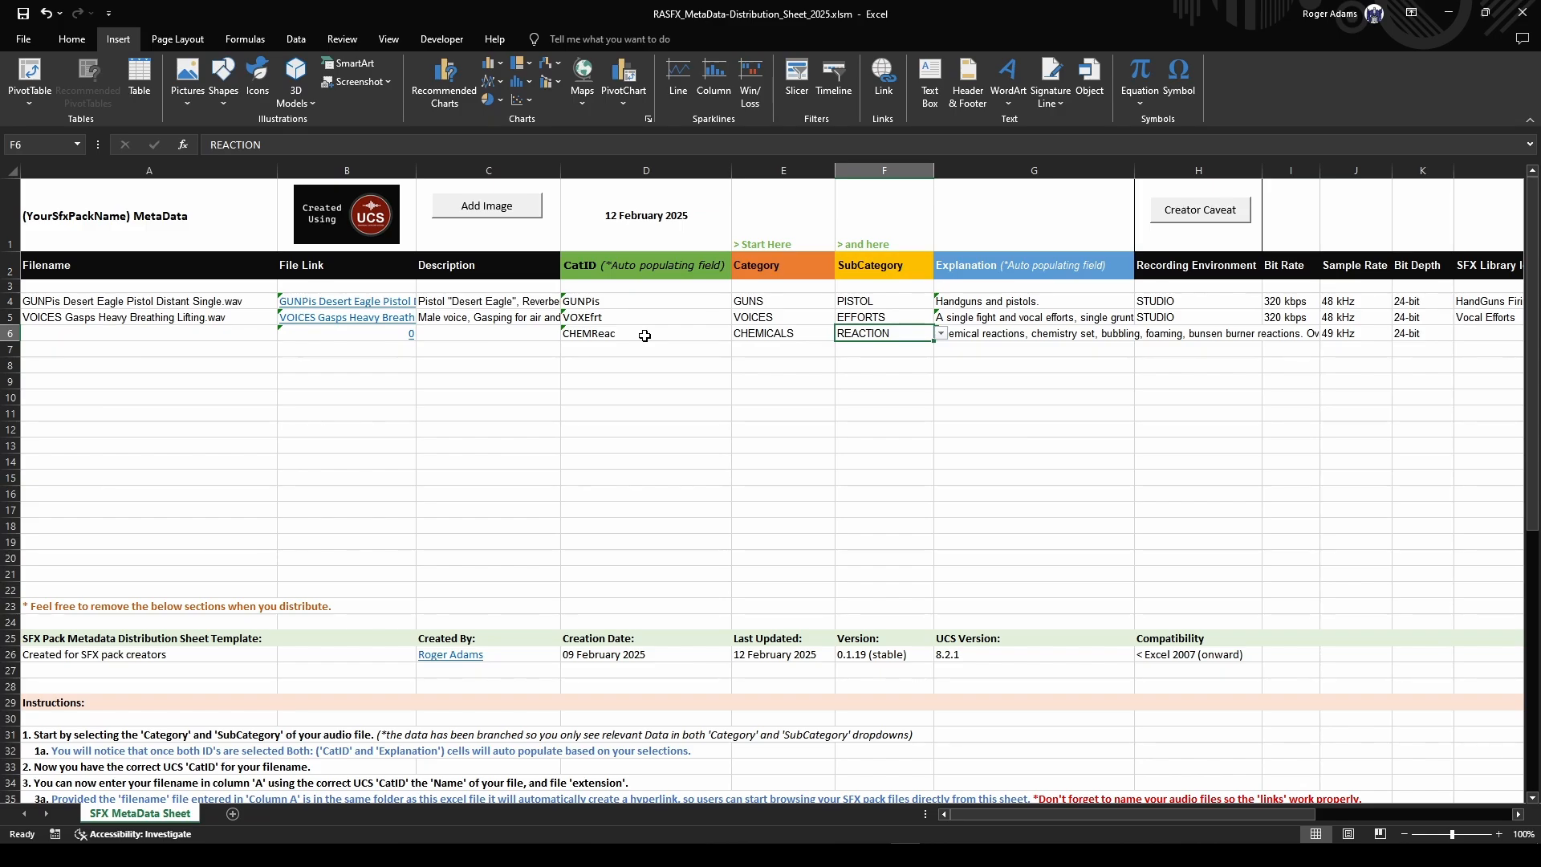
- Enter "CHEMReac sodium oxygen reaction in beaker" as the Filename in row 6
{"action": "left_click", "coordinate": [74, 331]}
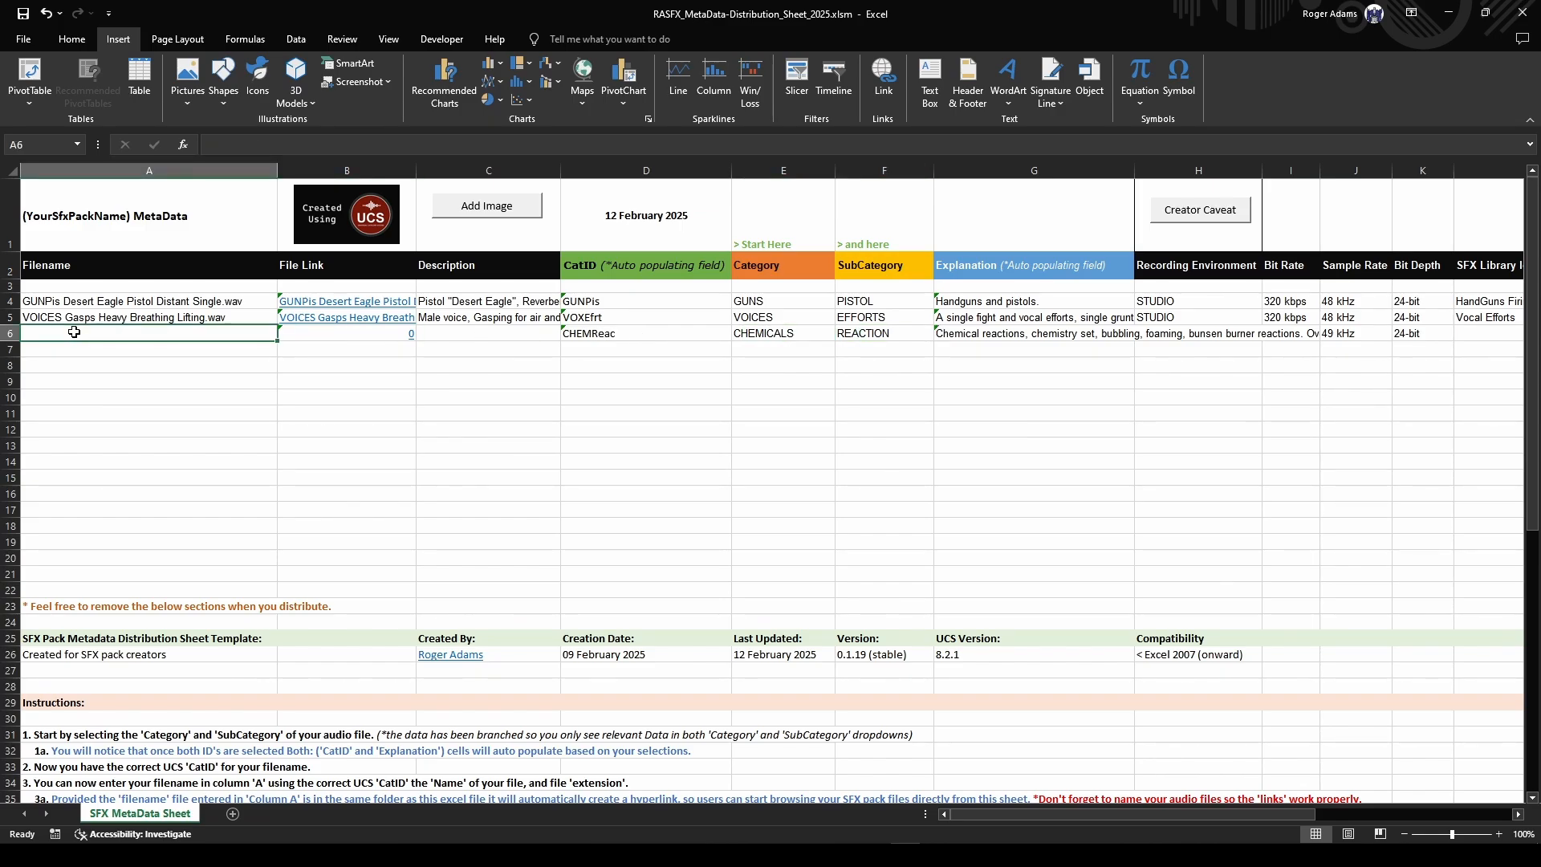
{"action": "type", "text": "CHEM"}
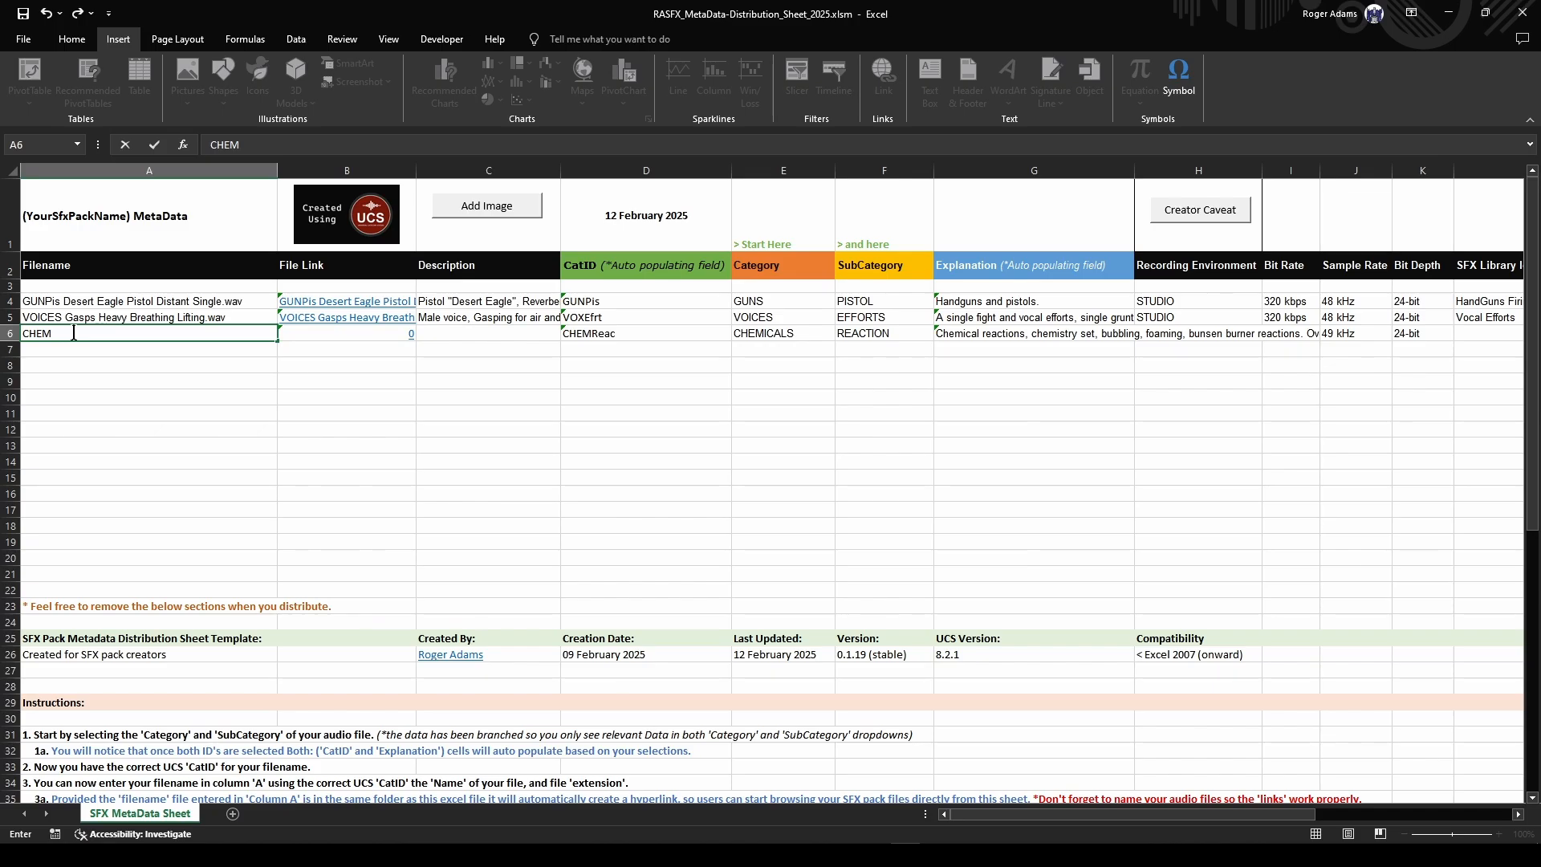
{"action": "type", "text": "Reac"}
{"action": "type", "text": "sodium oxygen react"}
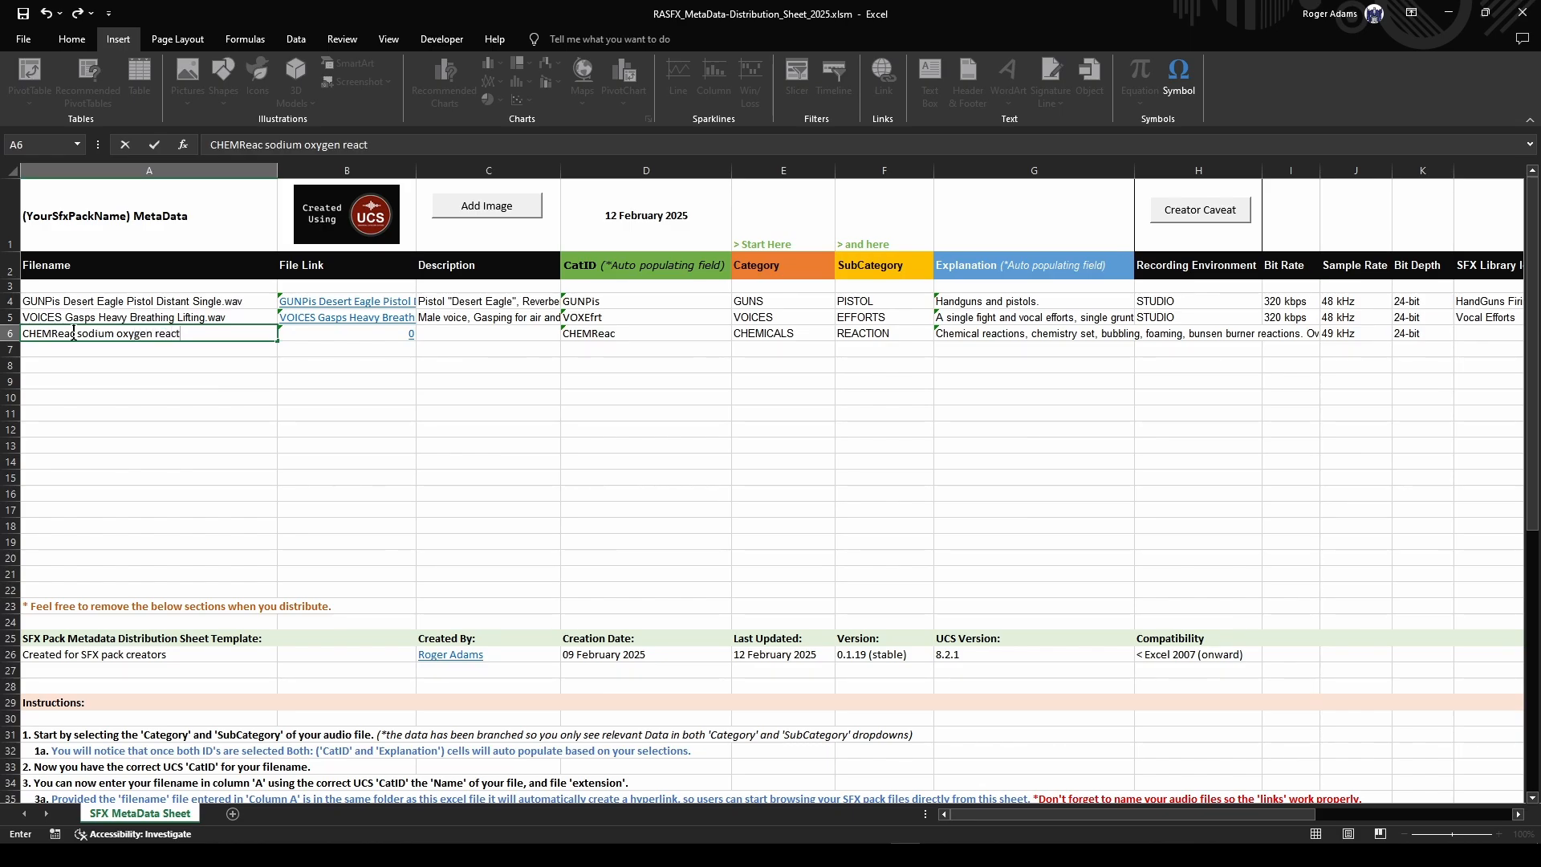
{"action": "type", "text": "ion in beaker"}
{"action": "key", "text": "Tab"}
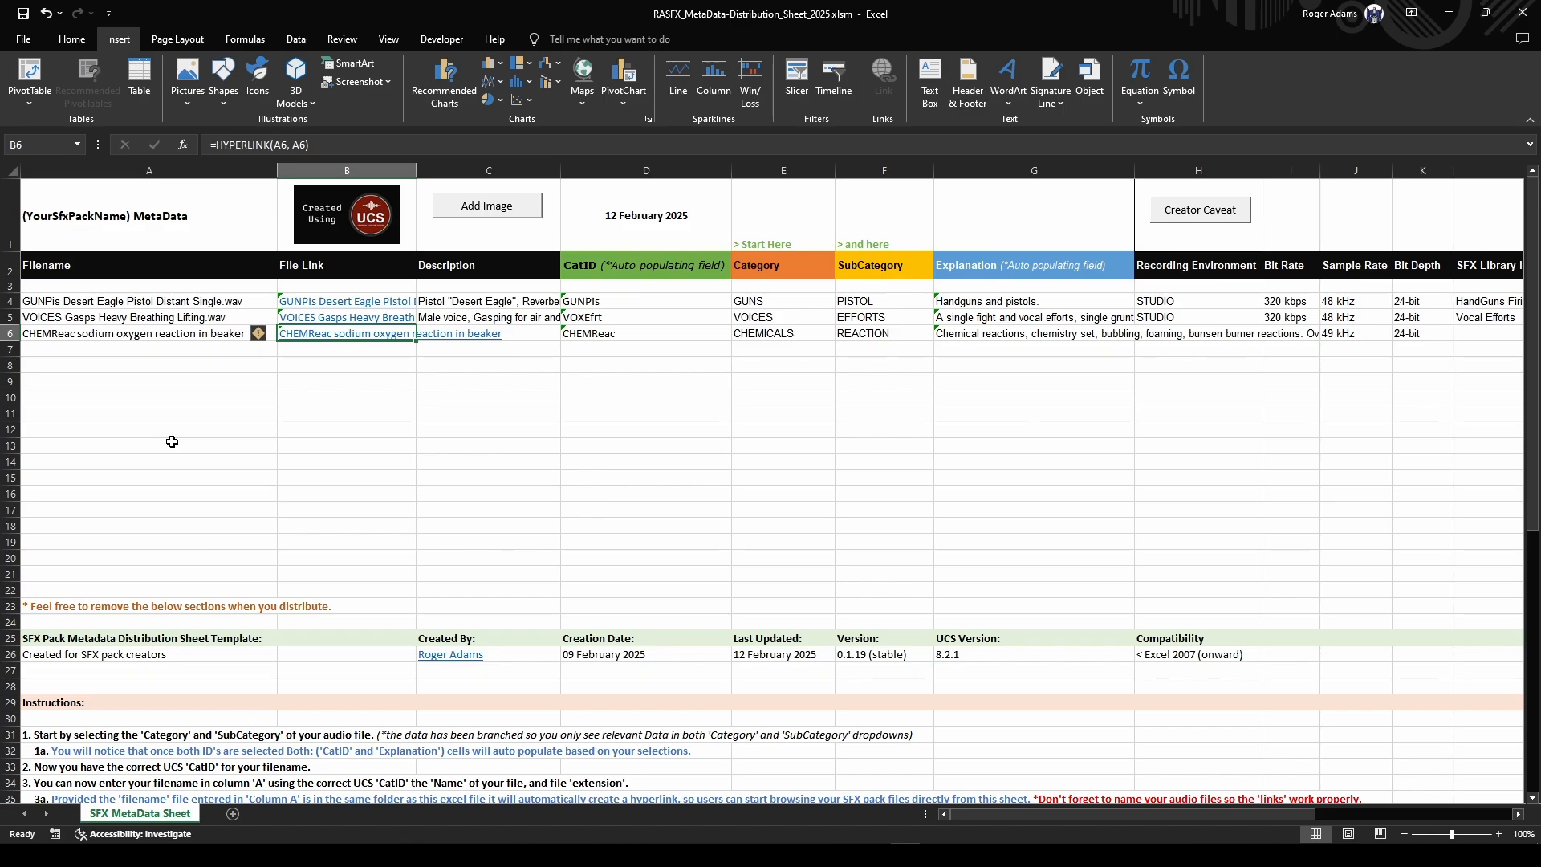
- Append the .wav extension to the filename in cell A6
{"action": "left_click", "coordinate": [227, 336]}
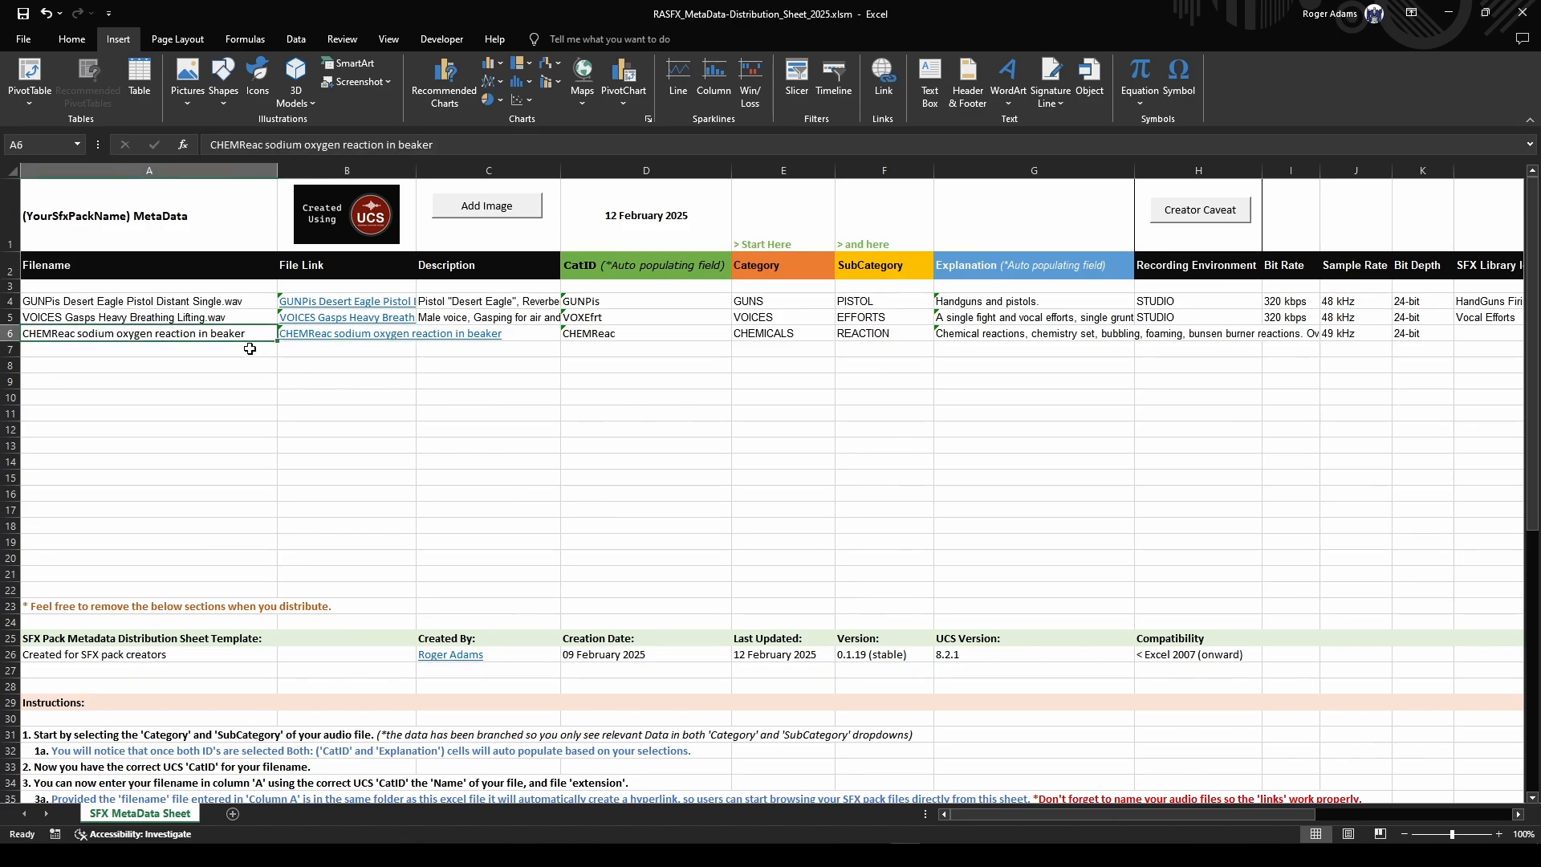
{"action": "double_click", "coordinate": [235, 333]}
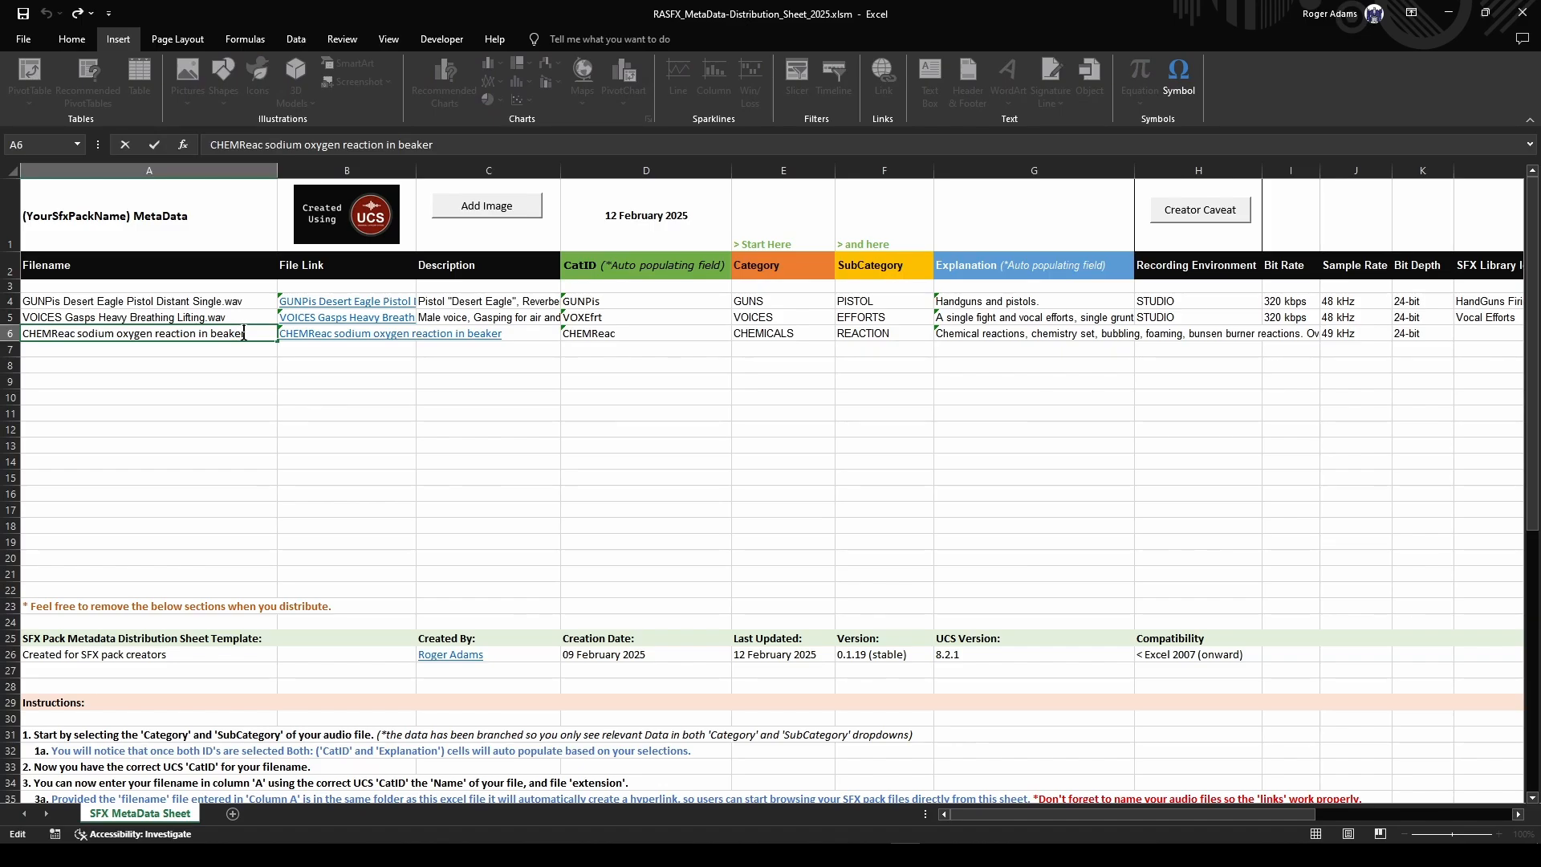
{"action": "type", "text": ".wav"}
{"action": "left_click", "coordinate": [328, 349]}
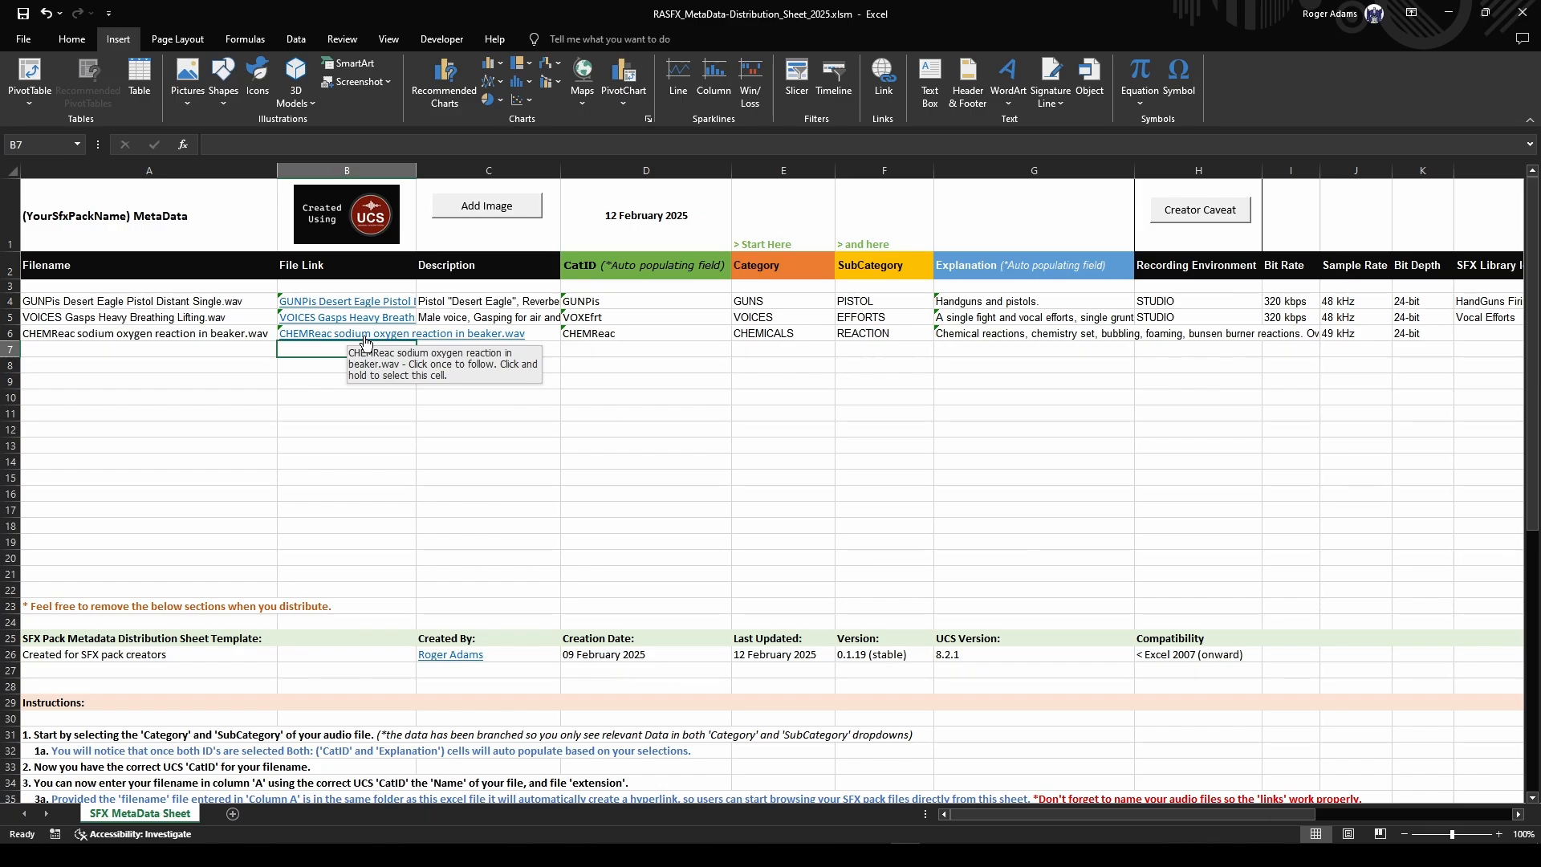
- Copy the full filename text from cell A6 and switch to the SFX PACK DISTRIBUTION TEMPLATE folder in File Explorer
{"action": "left_click", "coordinate": [104, 333]}
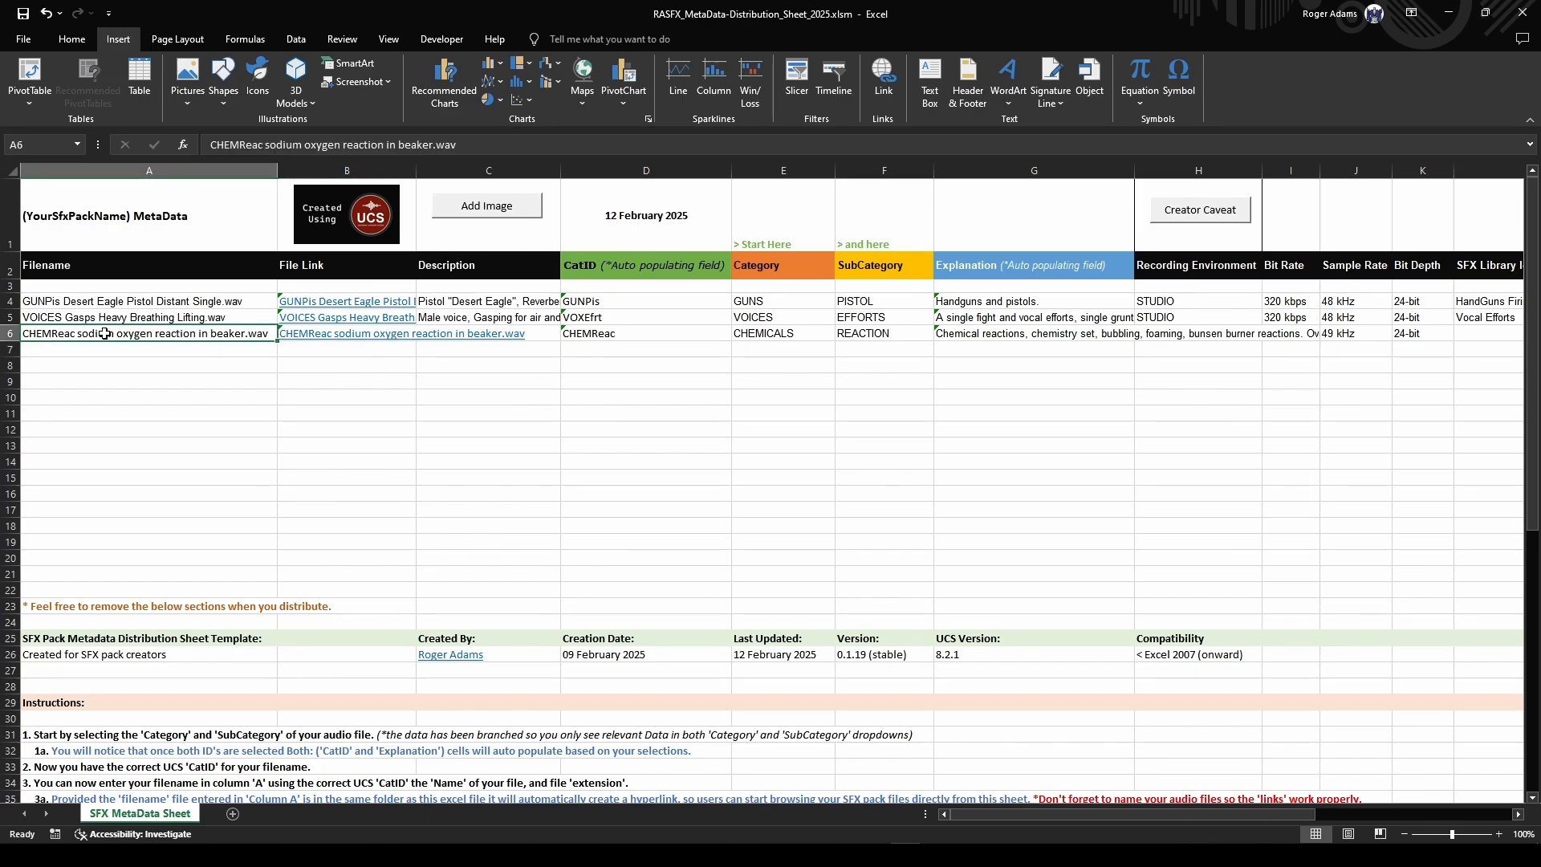
{"action": "double_click", "coordinate": [133, 333]}
{"action": "key", "text": "ctrl+a"}
{"action": "key", "text": "ctrl+c"}
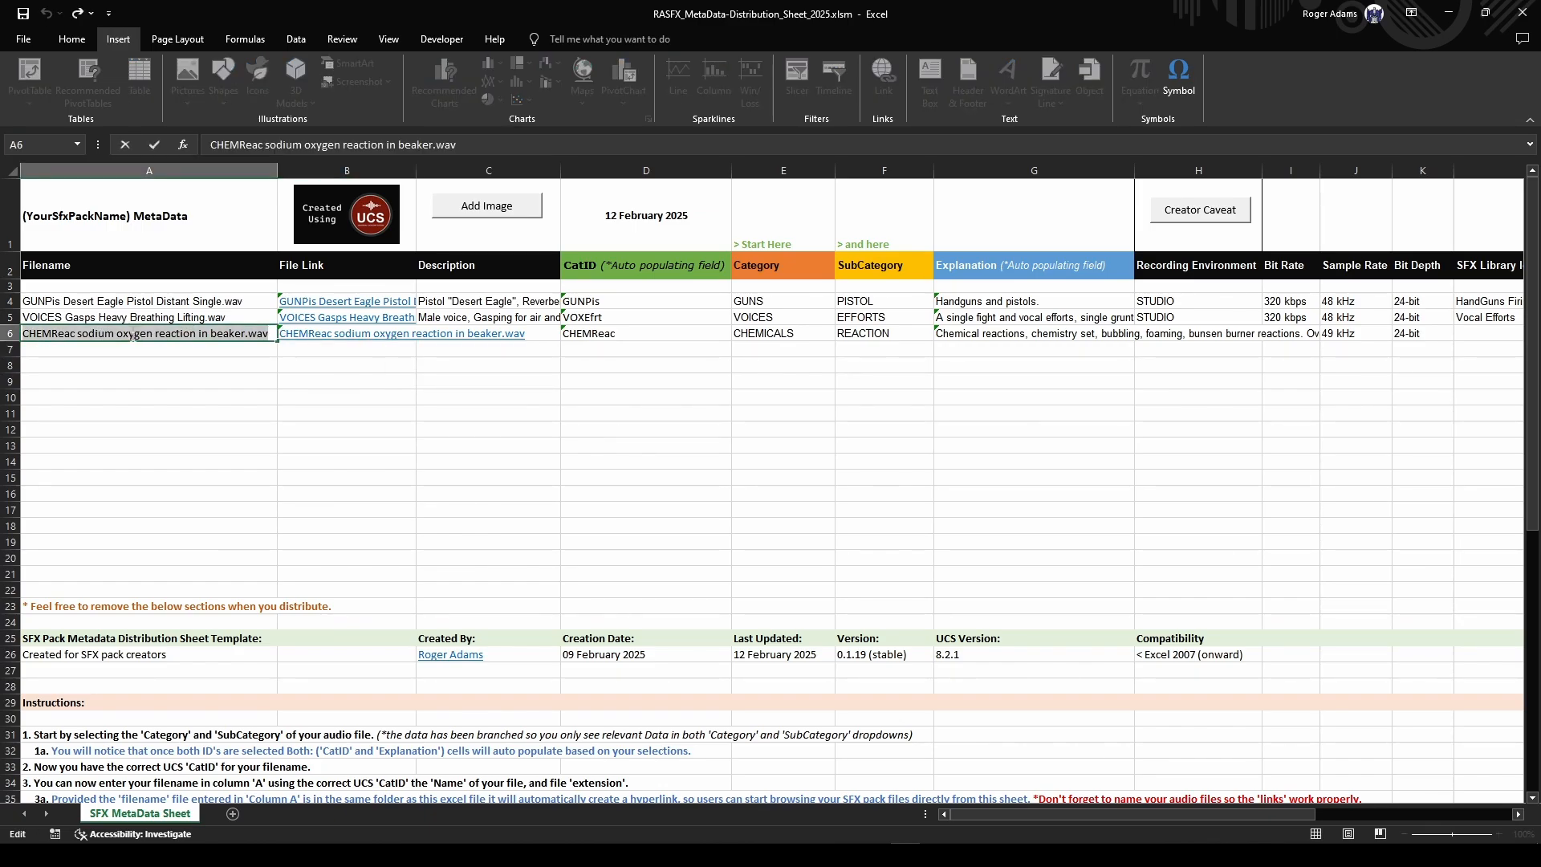
{"action": "key", "text": "alt+Tab"}
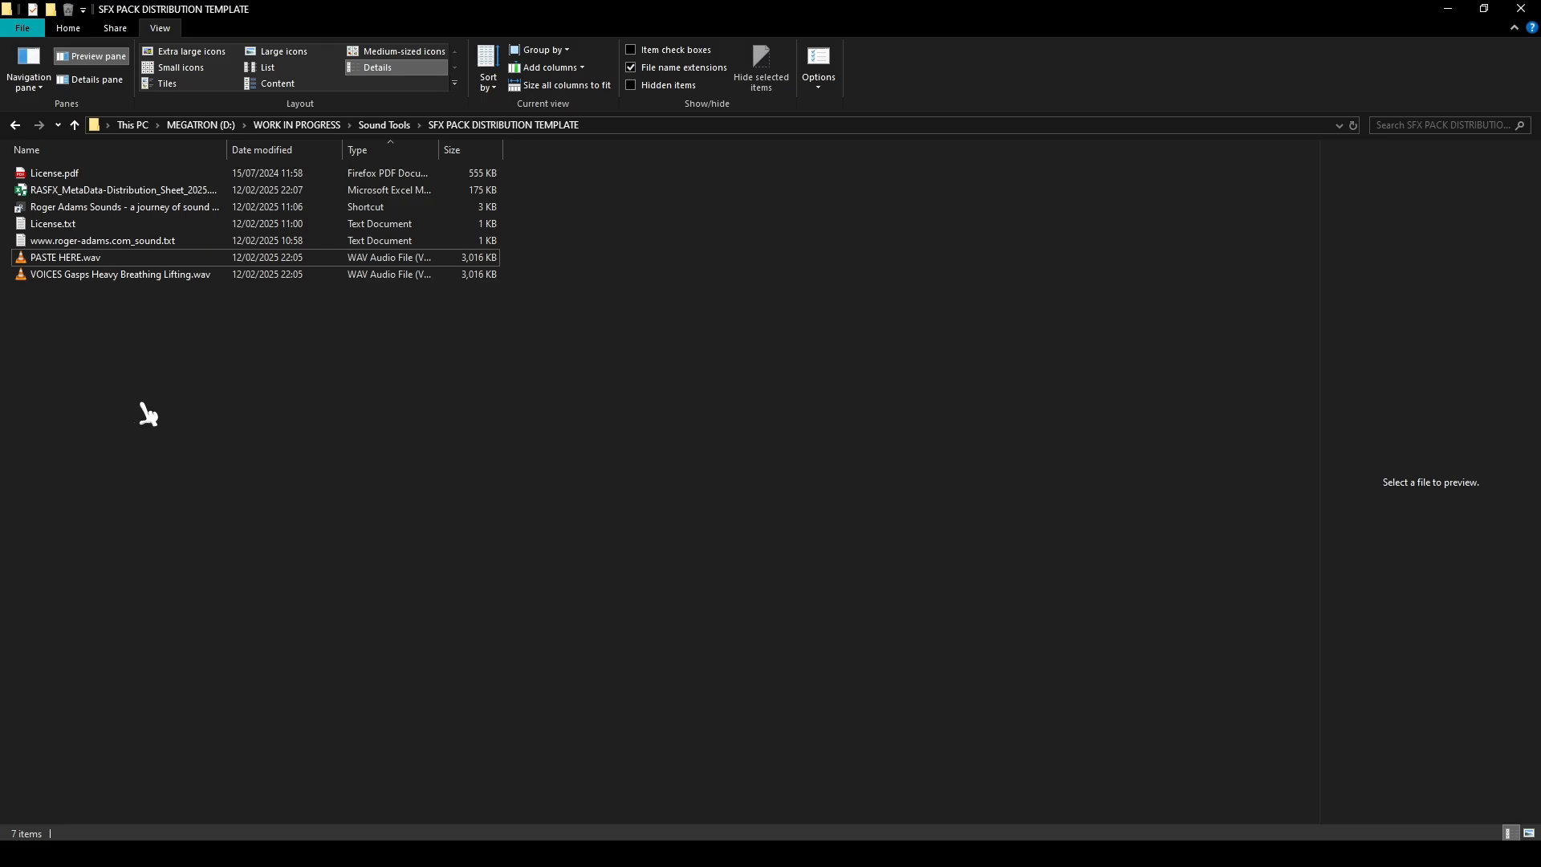
- Open the creator's website from its shortcut in the folder, look through the page and close it
{"action": "double_click", "coordinate": [105, 210]}
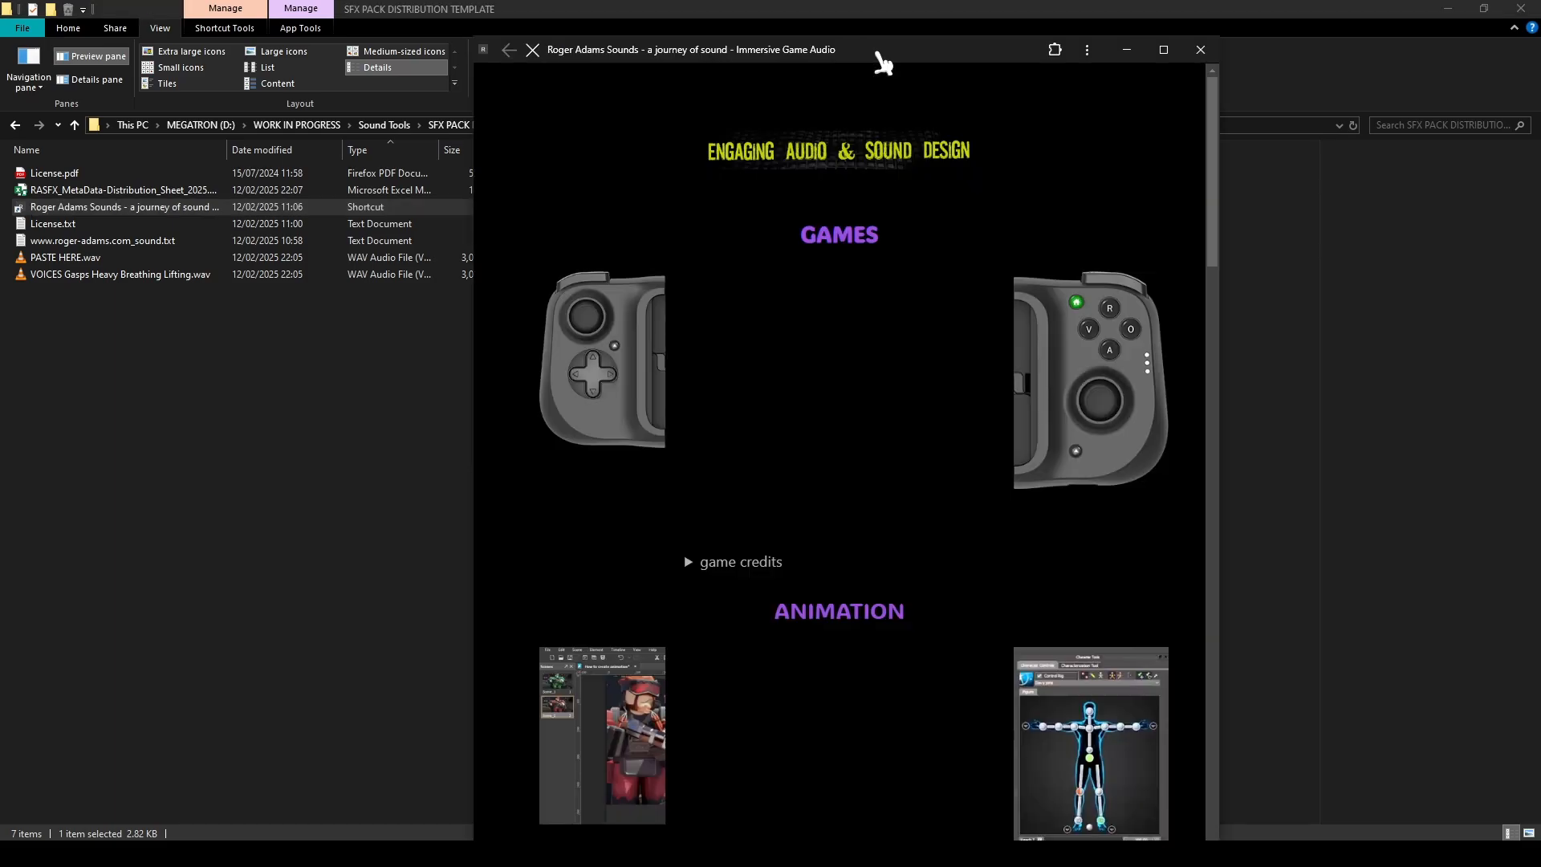
{"action": "scroll", "coordinate": [880, 562], "scroll_direction": "down", "scroll_amount": 13}
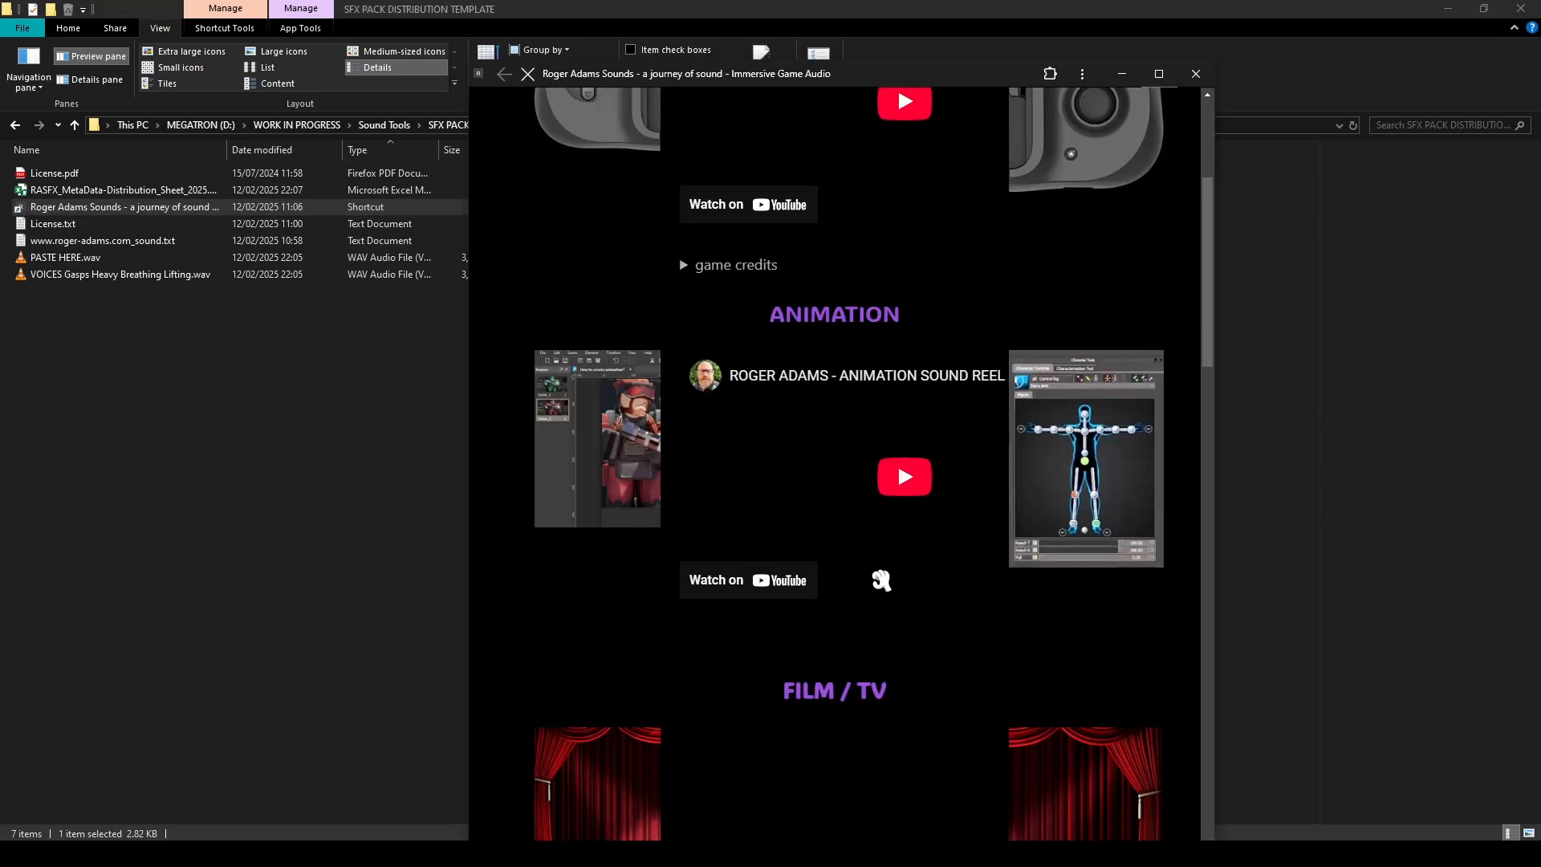
{"action": "scroll", "coordinate": [883, 566], "scroll_direction": "down", "scroll_amount": 1}
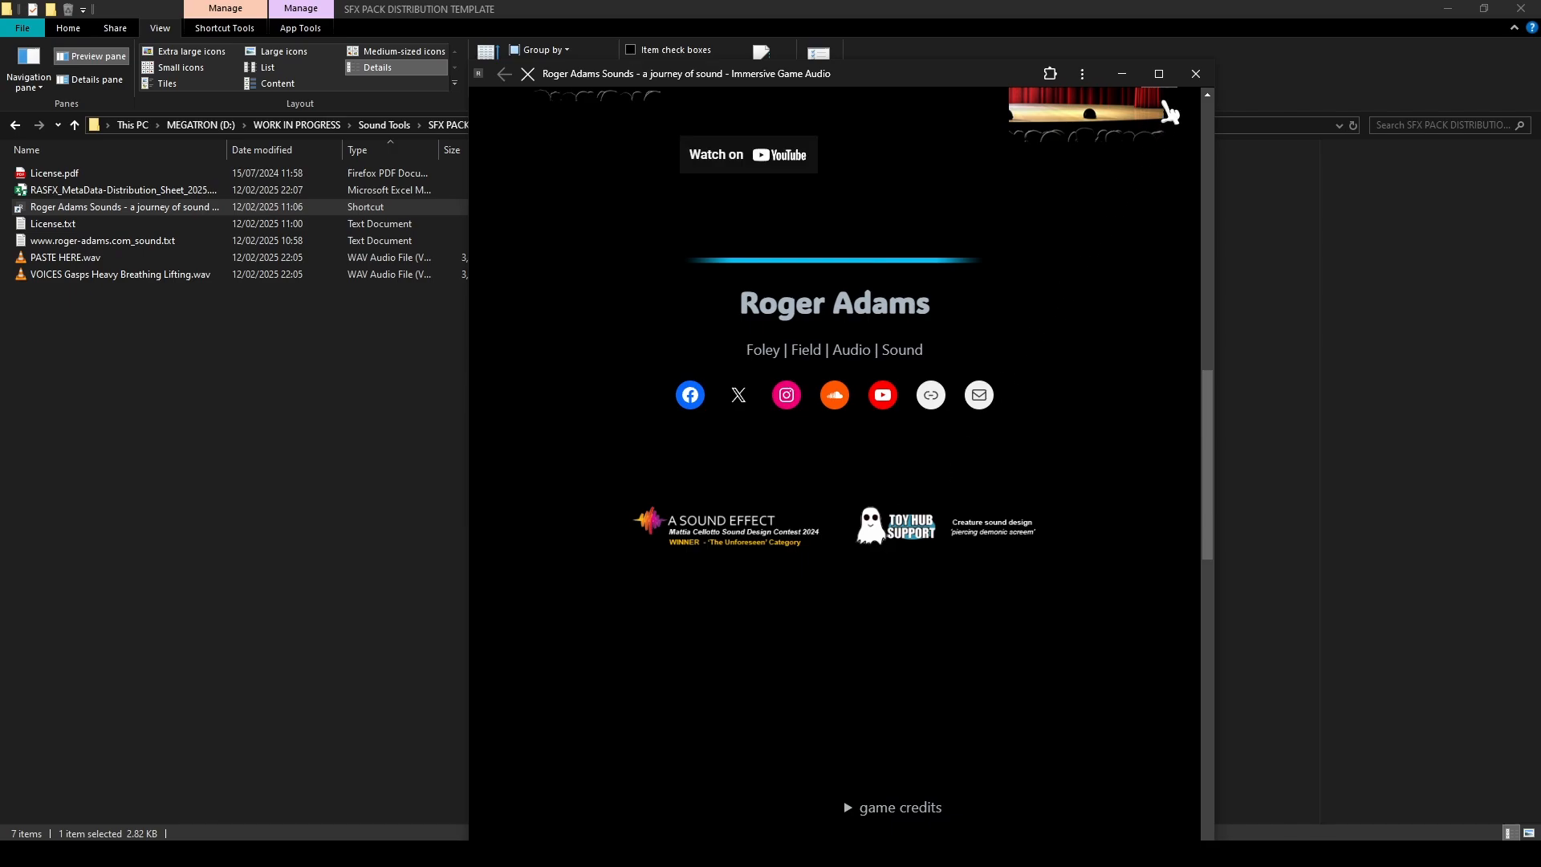
{"action": "left_click", "coordinate": [1181, 85]}
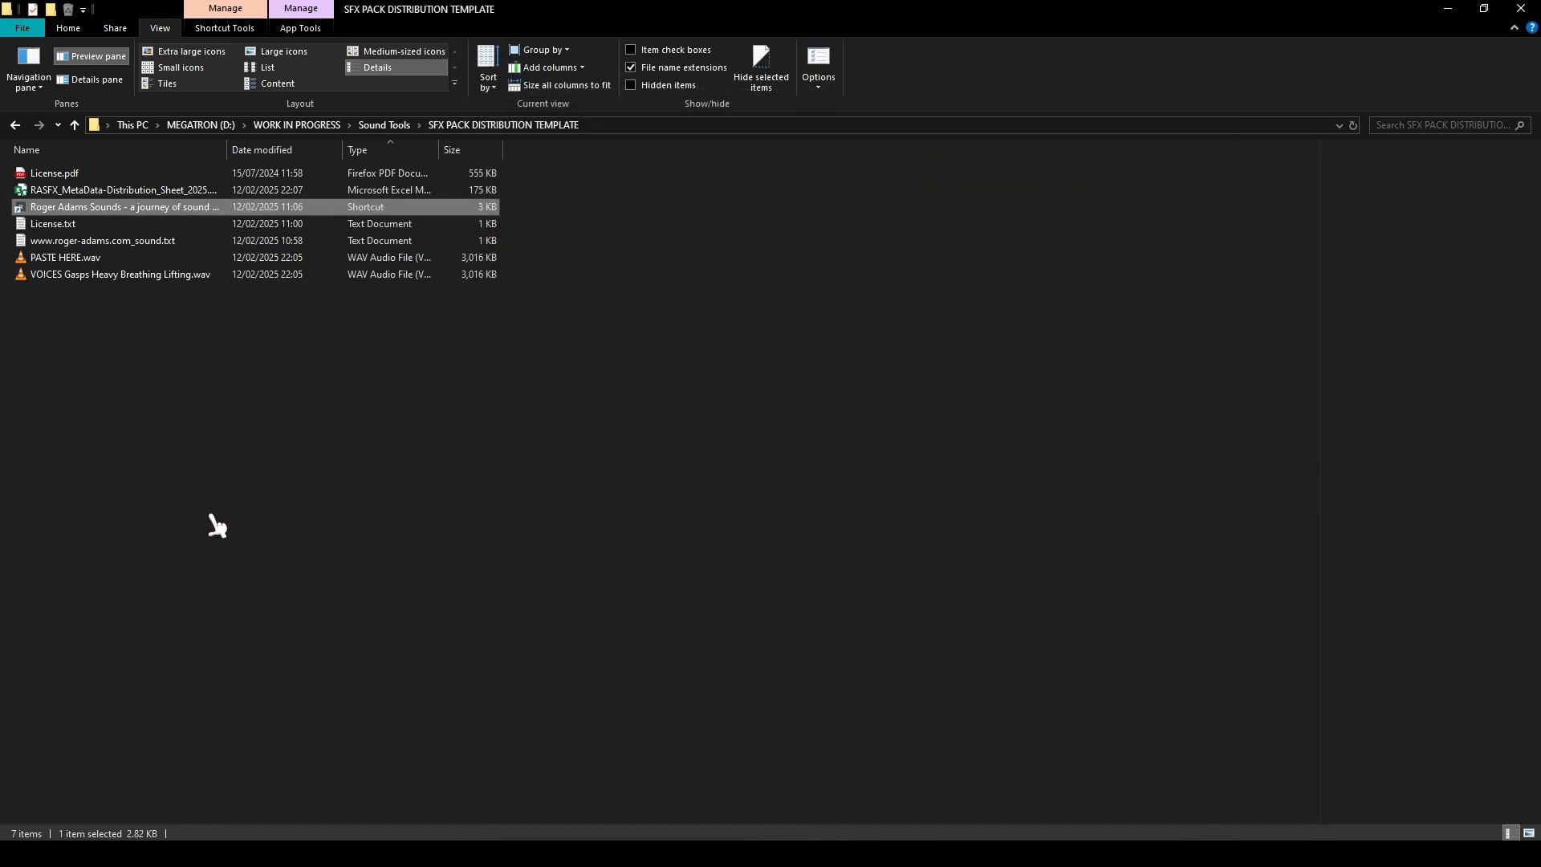
- Rename PASTE HERE.wav with the copied filename, "CHEMReac sodium oxygen reaction in beaker.wav", keeping only one .wav extension
{"action": "left_click", "coordinate": [53, 257]}
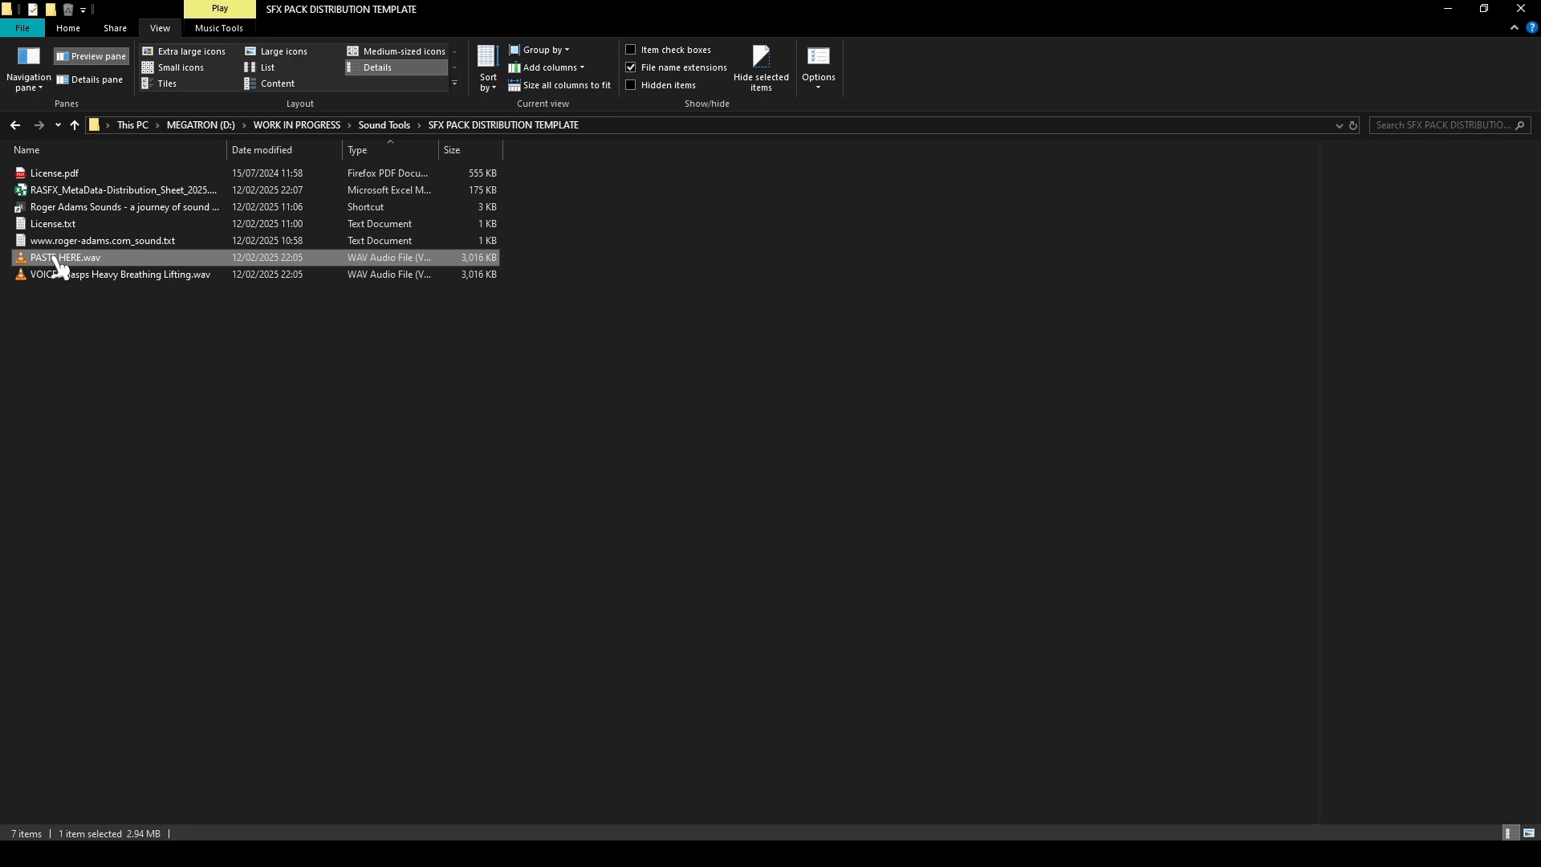
{"action": "left_click", "coordinate": [57, 259]}
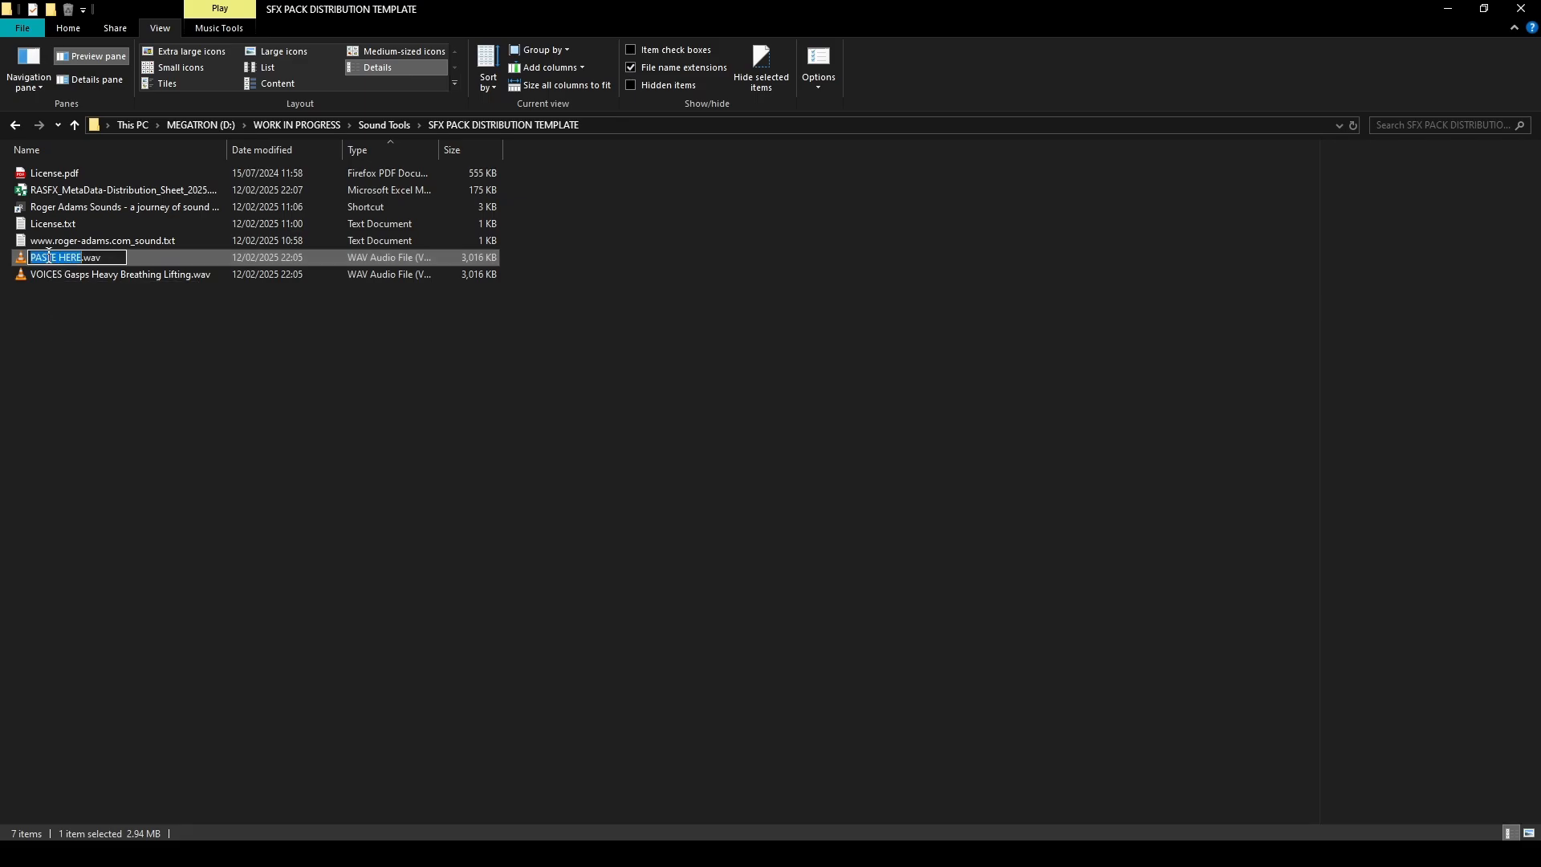
{"action": "key", "text": "ctrl+v"}
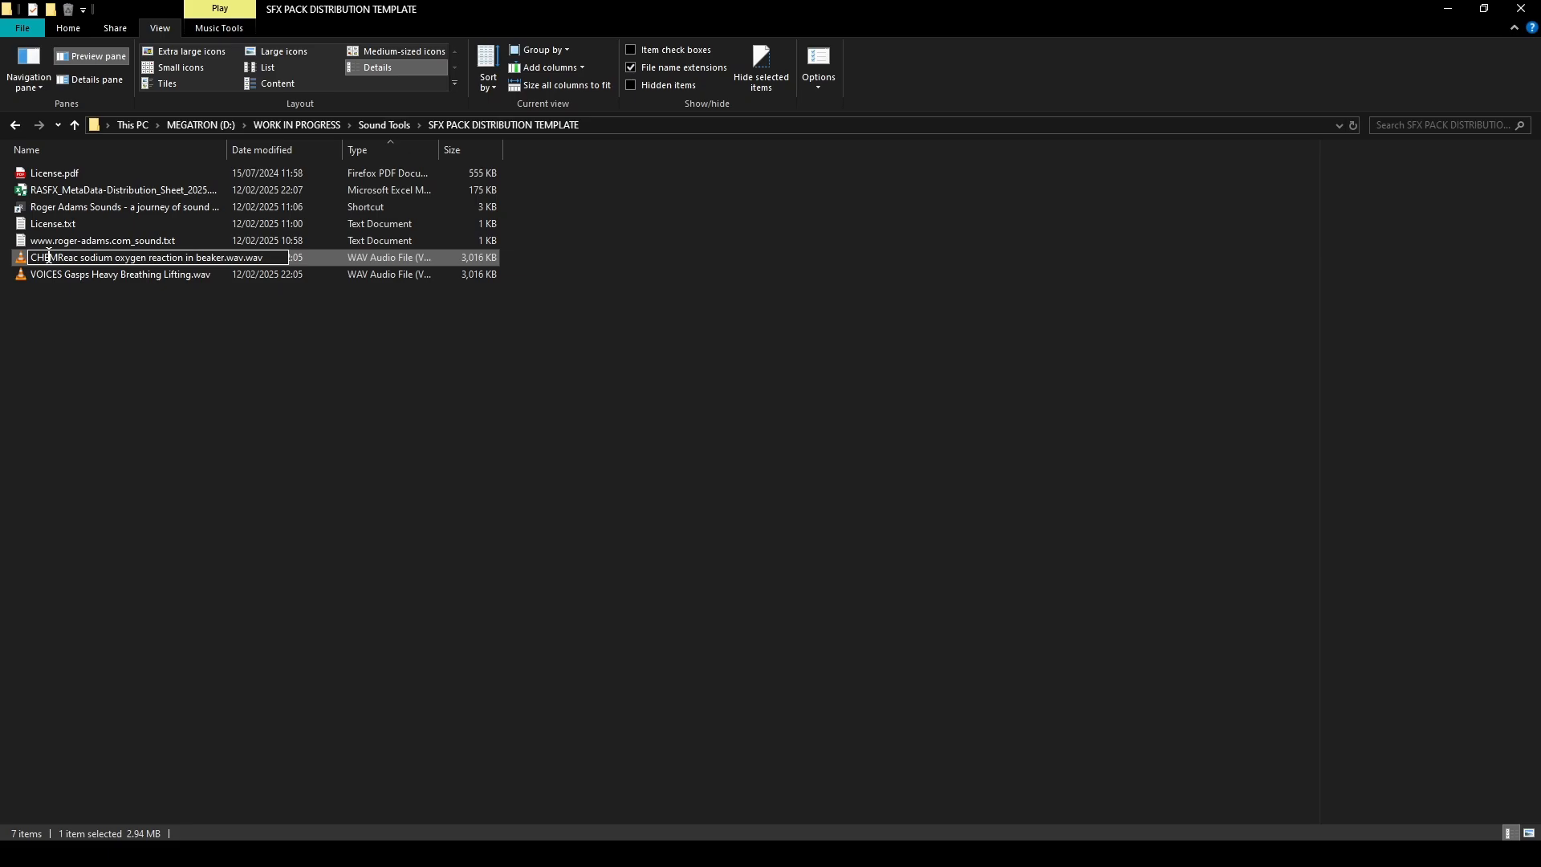
{"action": "key", "text": "Delete"}
{"action": "key", "text": "Delete"}
{"action": "key", "text": "Delete"}
{"action": "key", "text": "Delete"}
{"action": "left_click", "coordinate": [118, 368]}
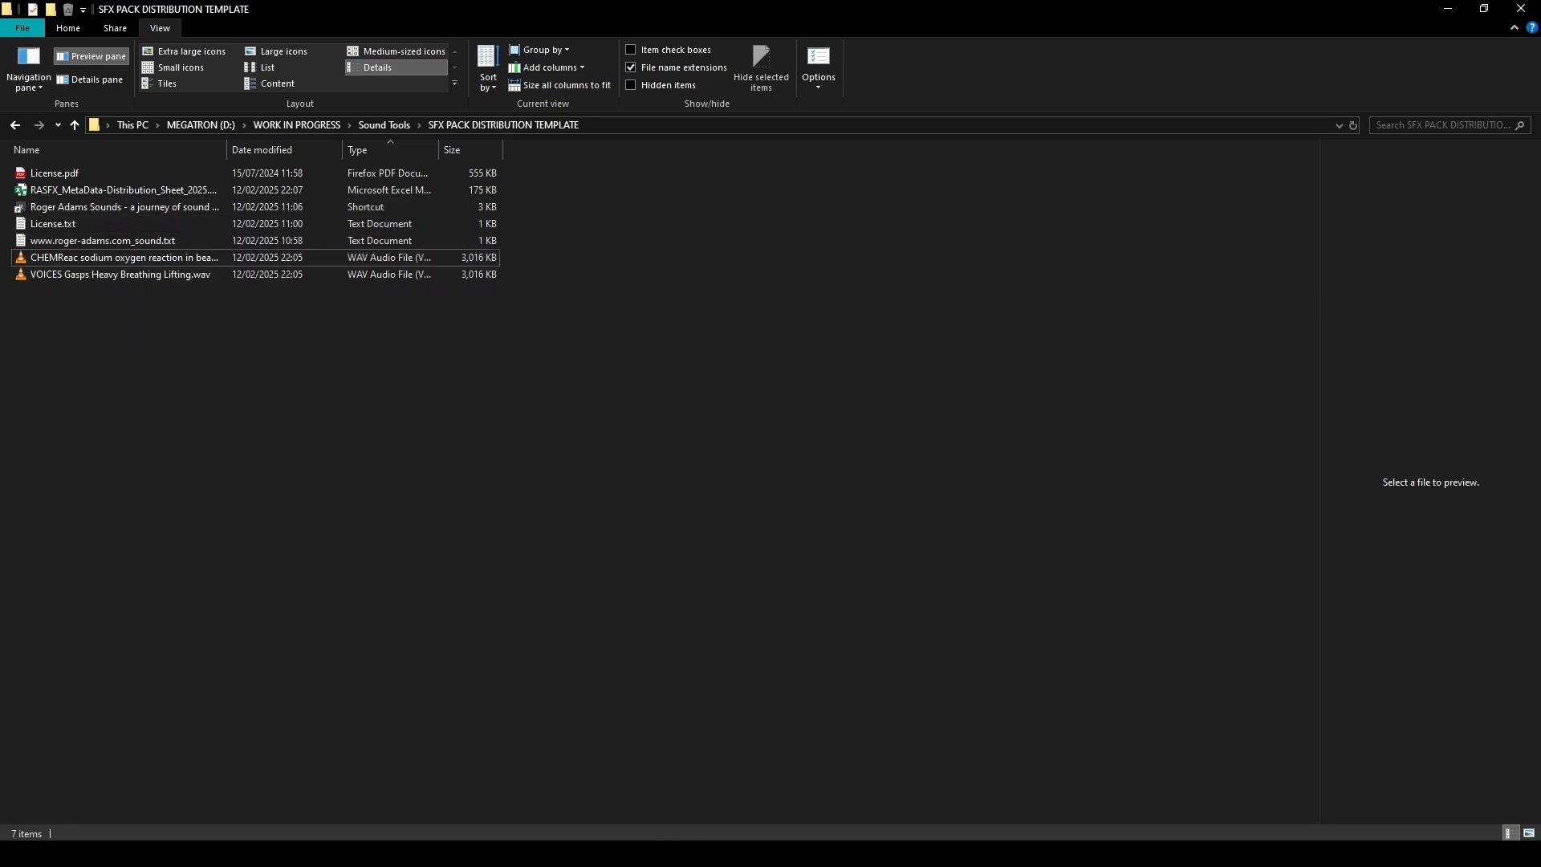
- Return to the Excel metadata sheet, test the File Link in row 6 and cancel opening the audio file
{"action": "mouse_move", "coordinate": [905, 853]}
{"action": "left_click", "coordinate": [903, 798]}
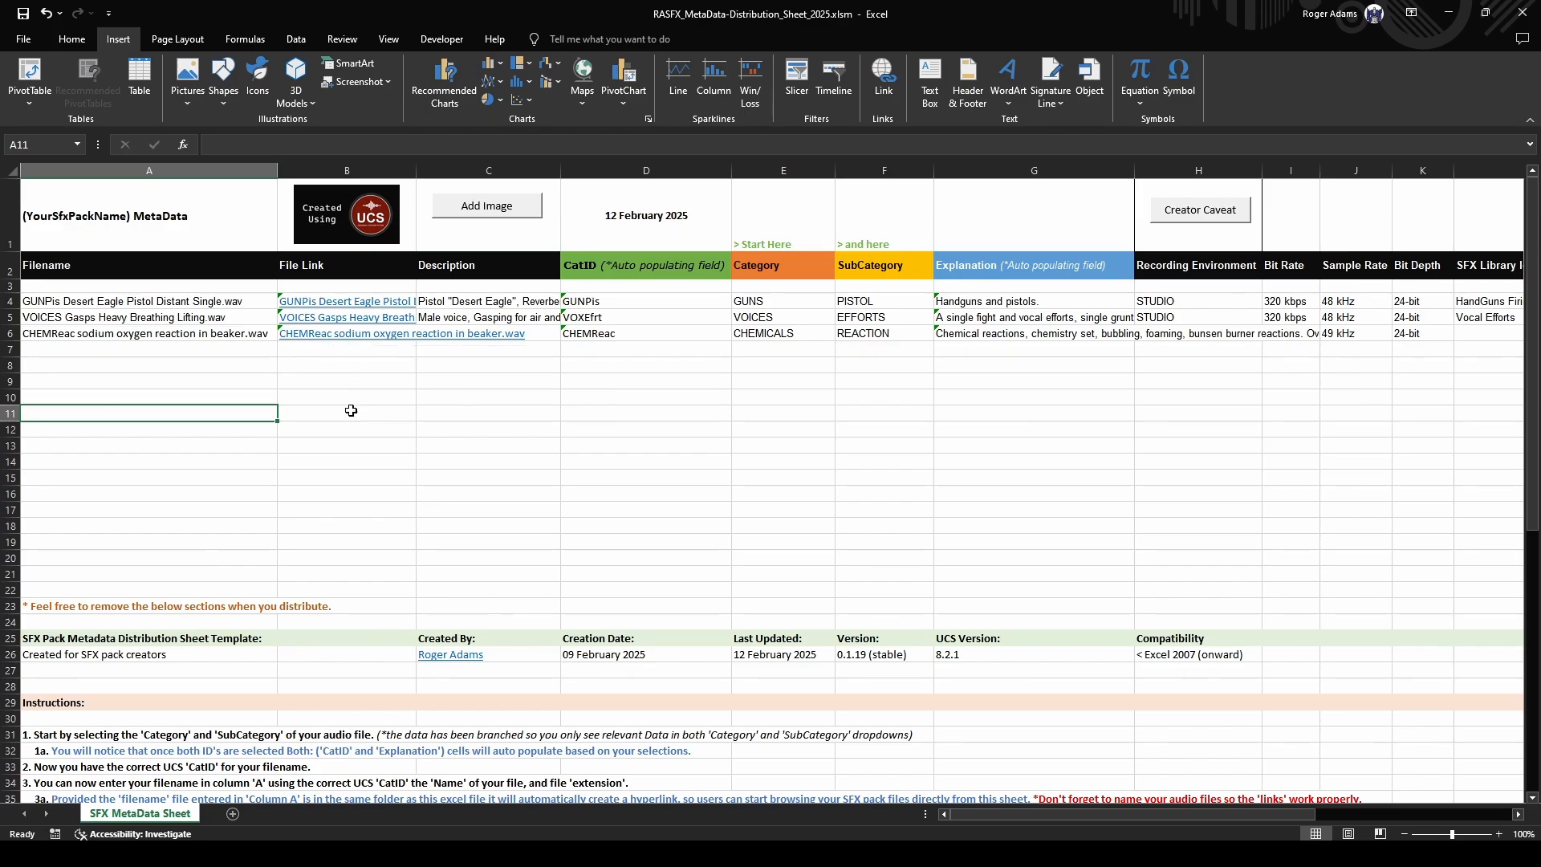
{"action": "left_click", "coordinate": [342, 333]}
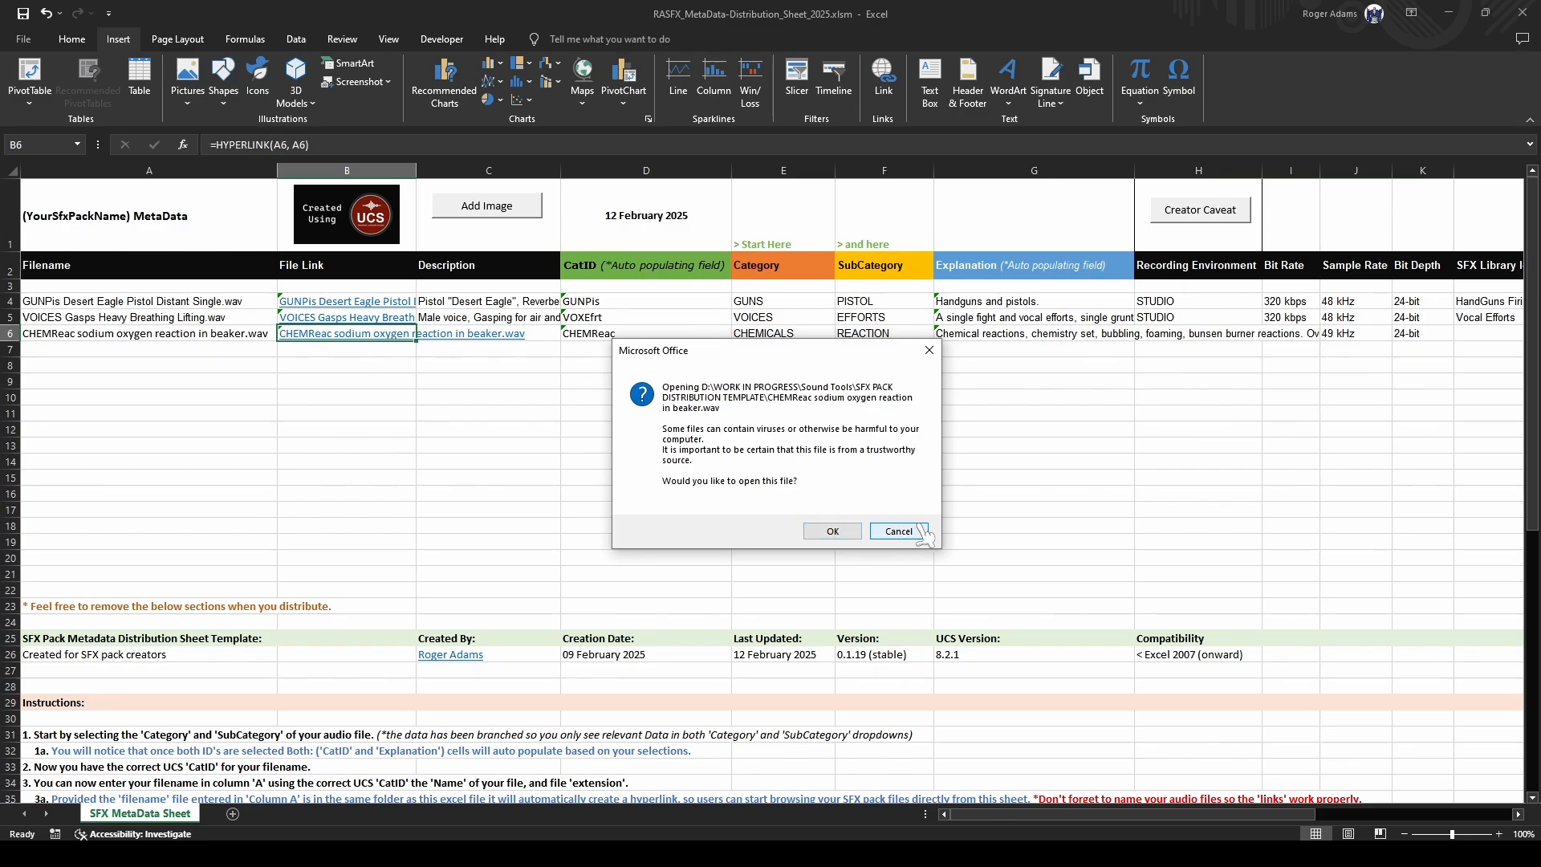
{"action": "left_click", "coordinate": [898, 531]}
{"action": "left_click", "coordinate": [443, 449]}
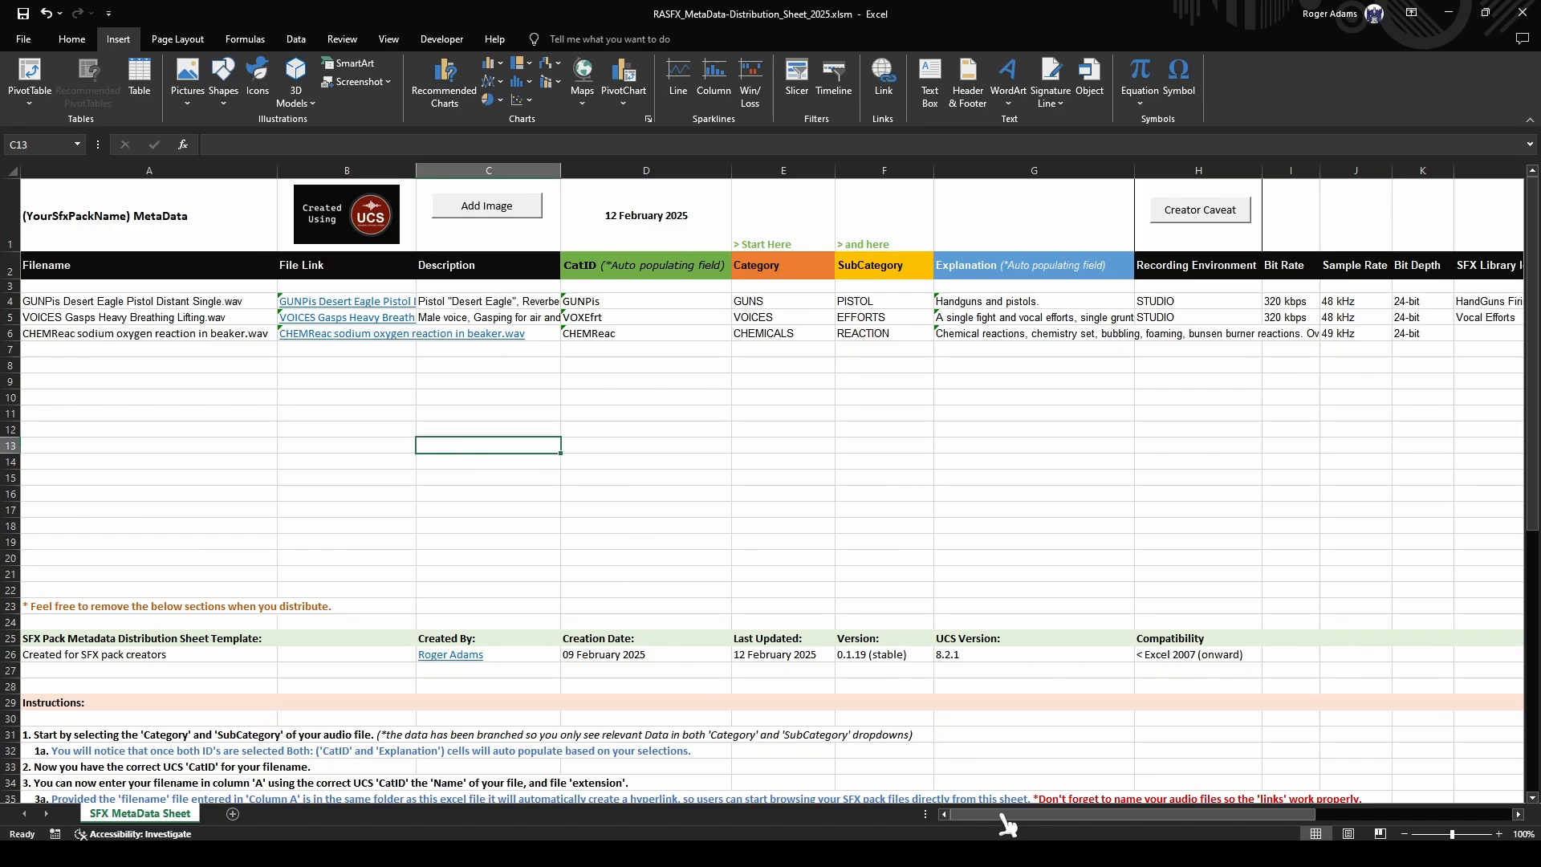
{"action": "left_click_drag", "start_coordinate": [1003, 815], "coordinate": [994, 819]}
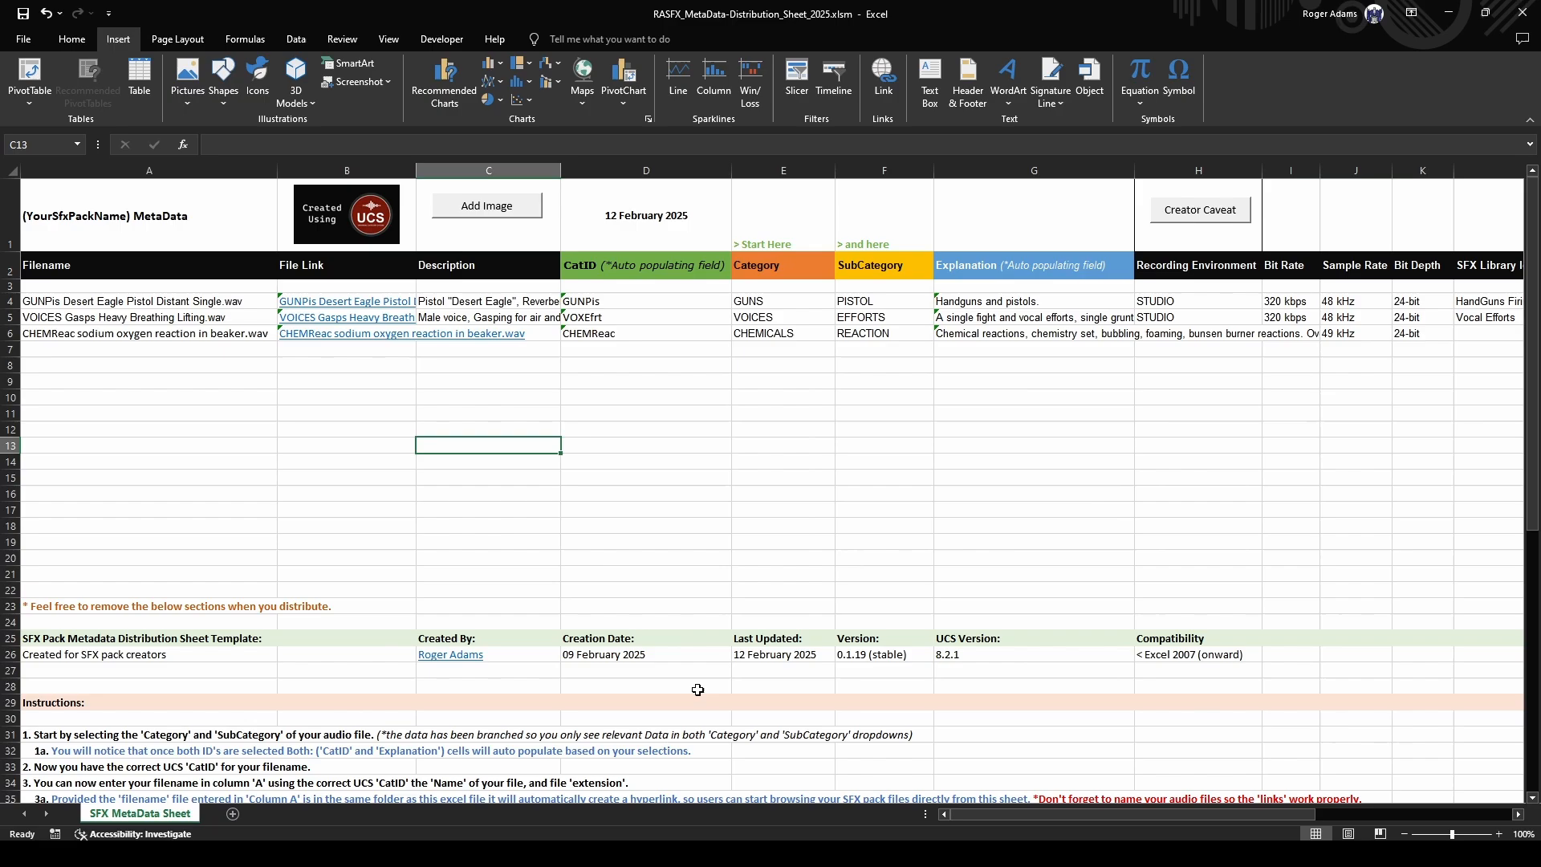
- Replace the pack name placeholder inside the parentheses of the A1 title with "FREE SFX PACK FEBRUARY"
{"action": "double_click", "coordinate": [113, 217]}
{"action": "left_click_drag", "start_coordinate": [127, 217], "coordinate": [29, 209]}
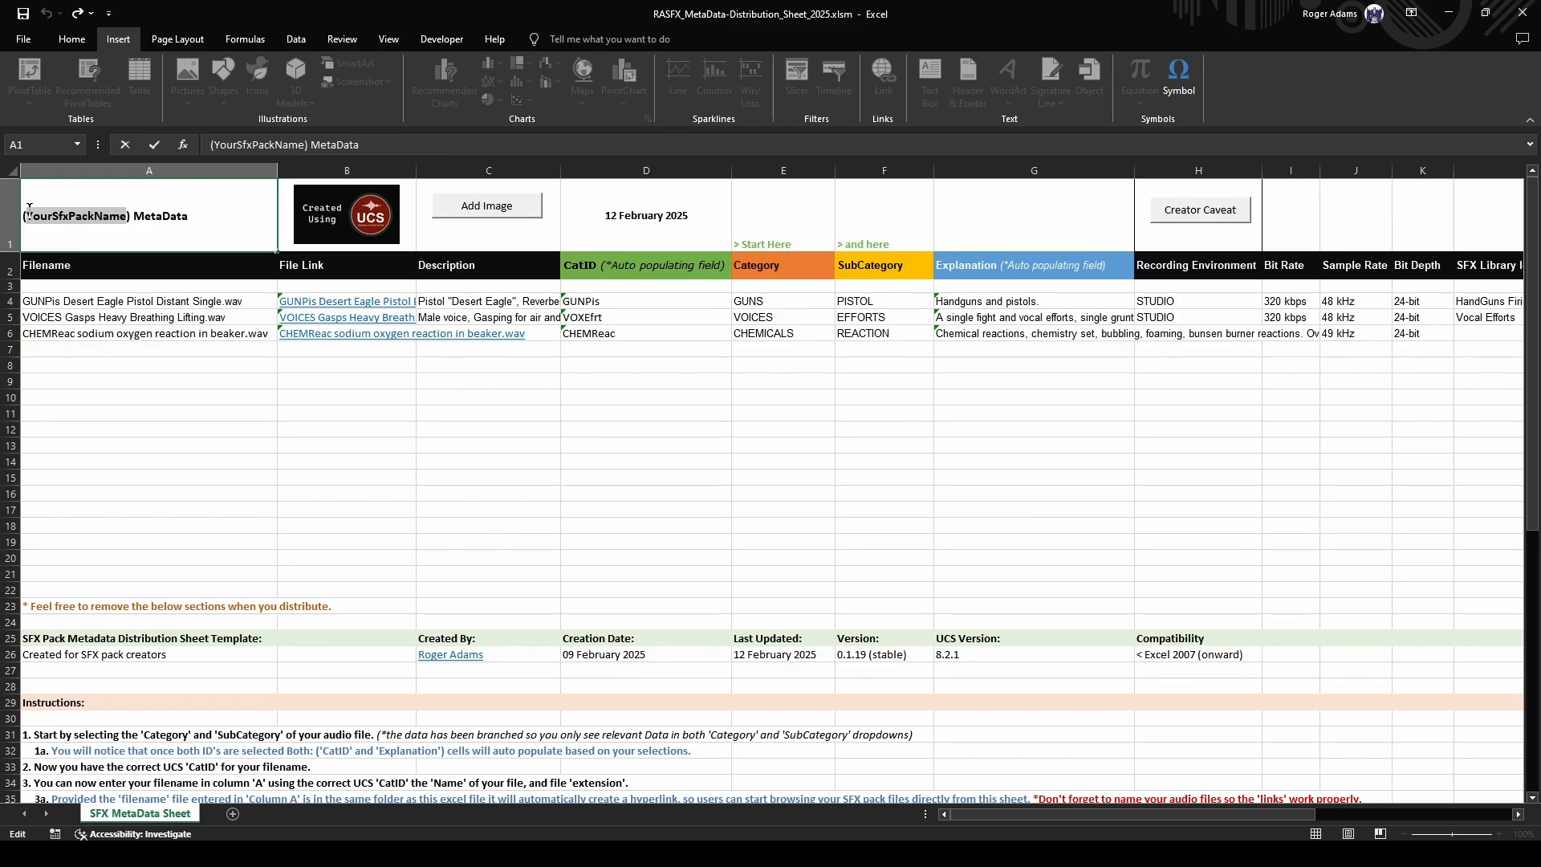
{"action": "type", "text": "FREE"}
{"action": "type", "text": " SFX"}
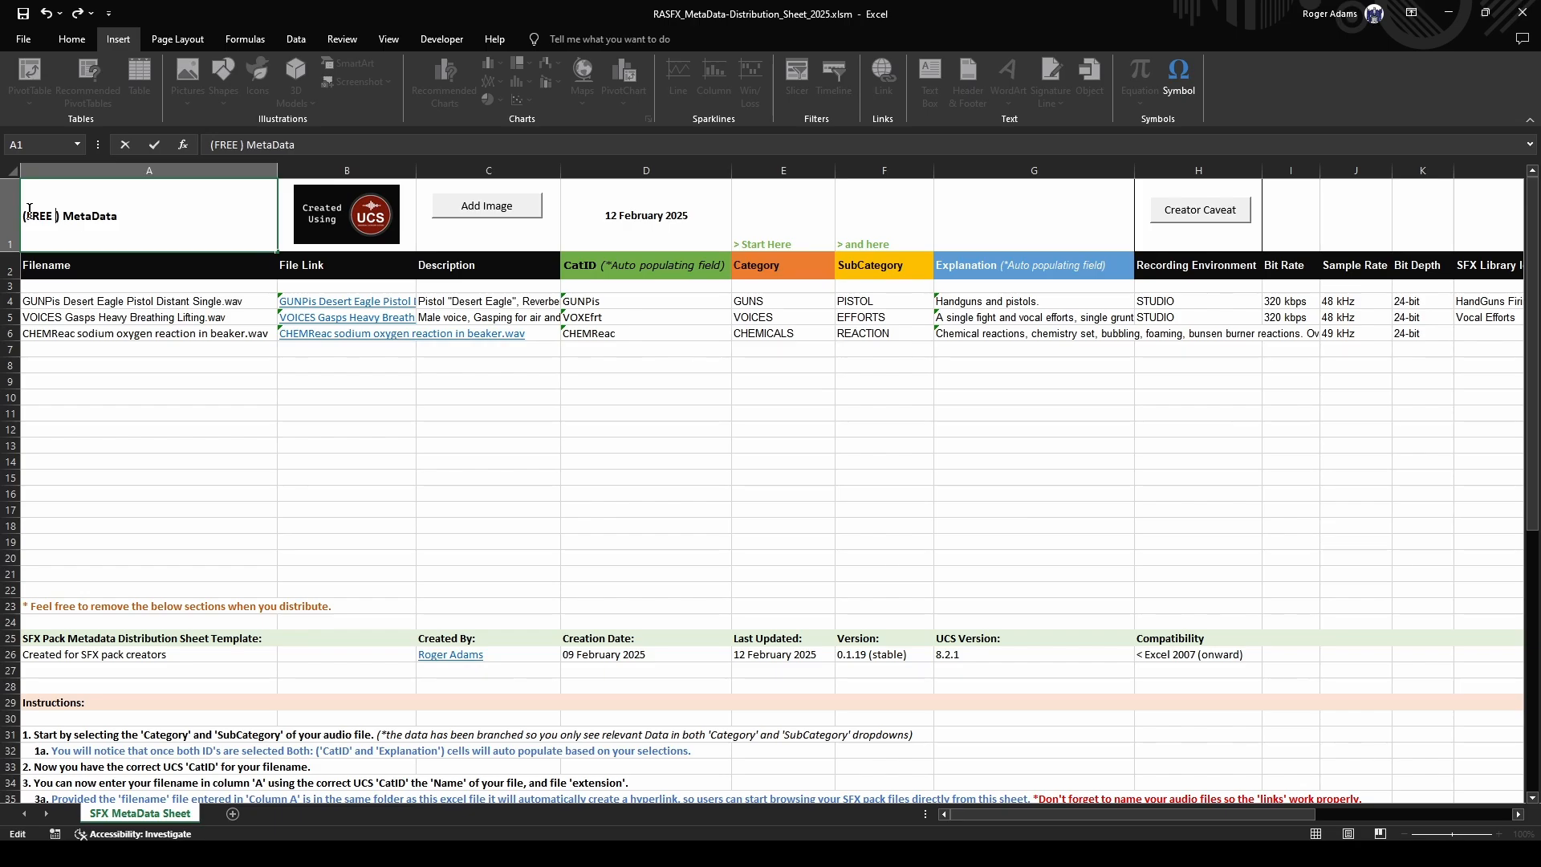
{"action": "type", "text": " PACK"}
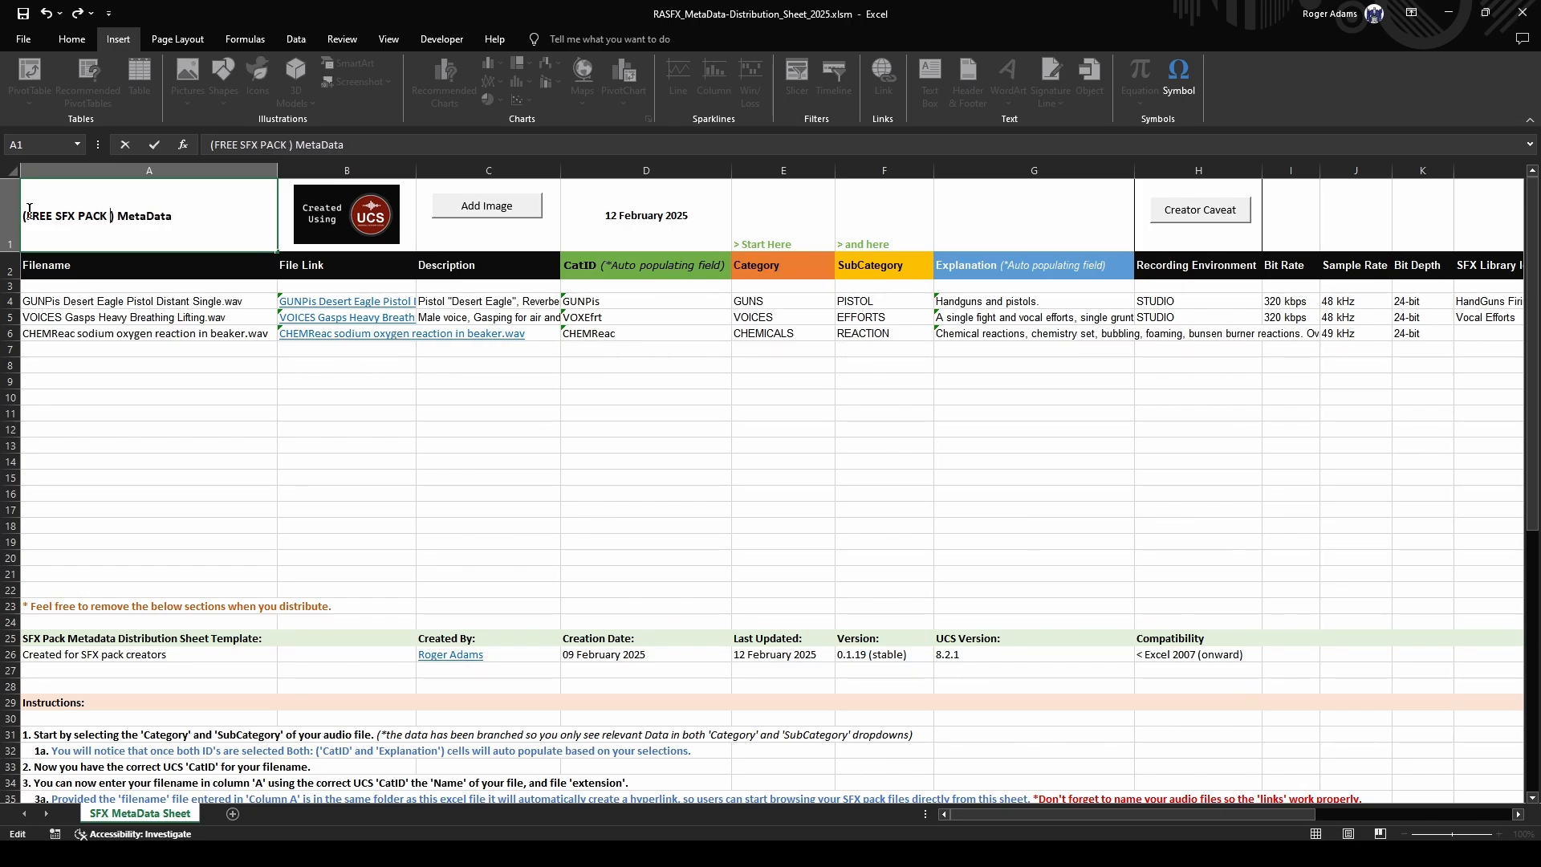
{"action": "type", "text": " FEBRUAR"}
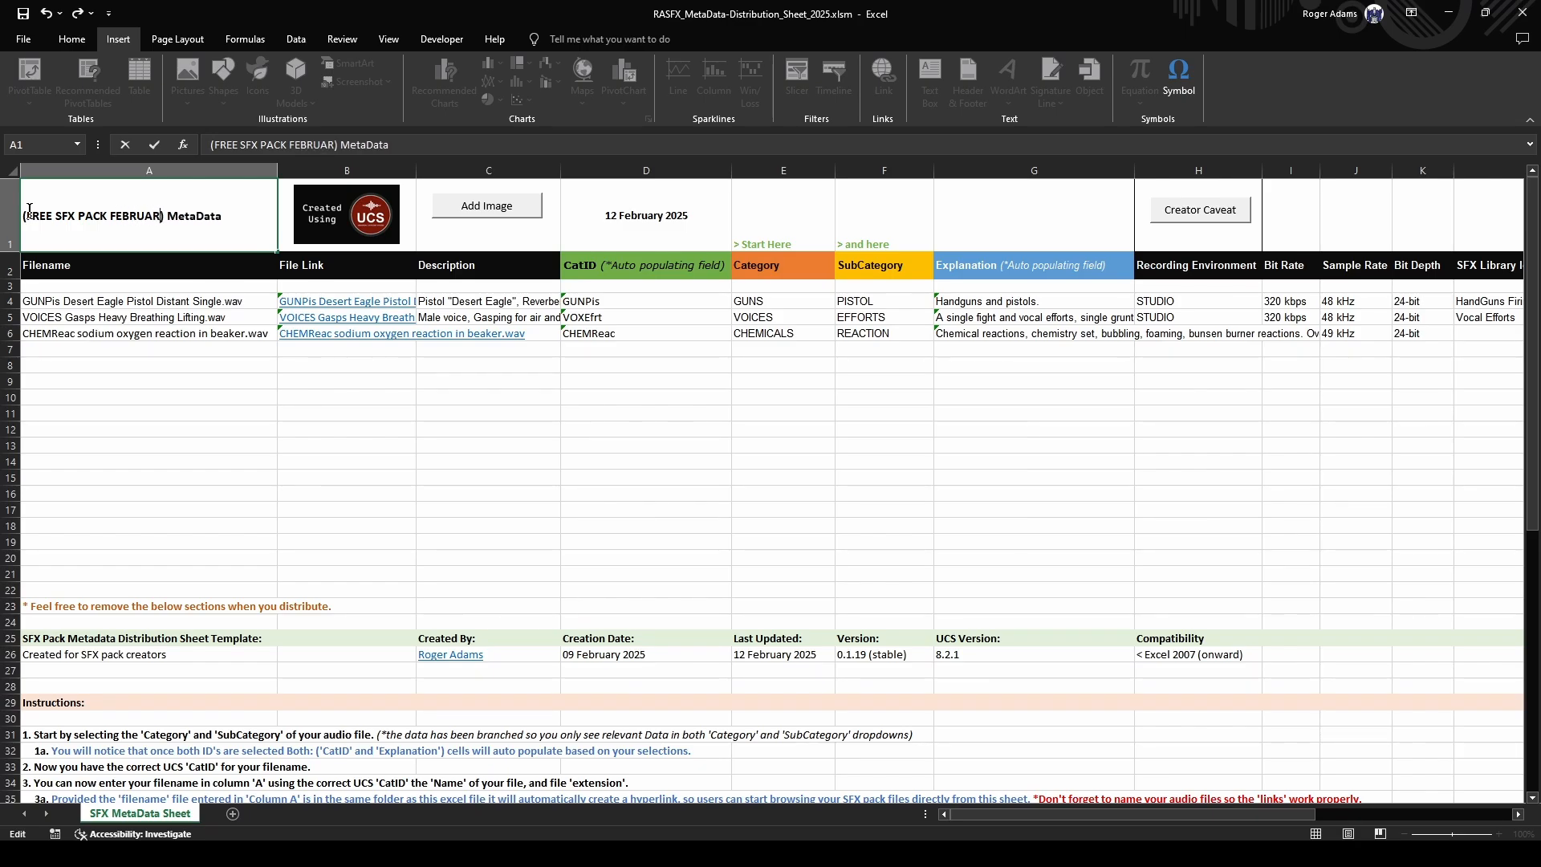
{"action": "type", "text": "Y"}
- Look at the Add Image file chooser and cancel it, and view the Creator Caveat notice and dismiss it
{"action": "left_click", "coordinate": [486, 208]}
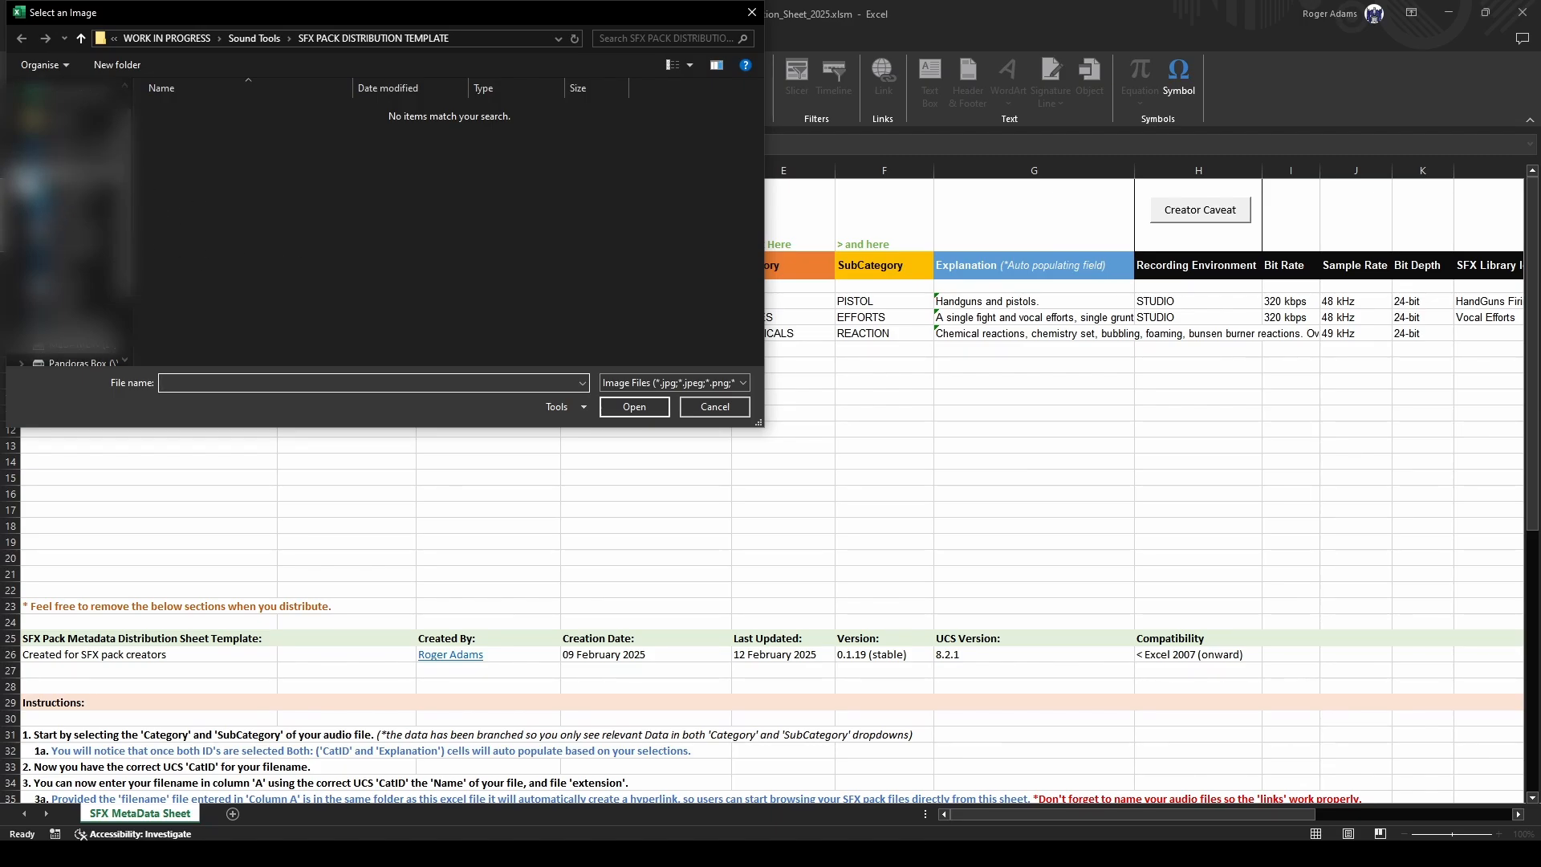
{"action": "left_click", "coordinate": [700, 407]}
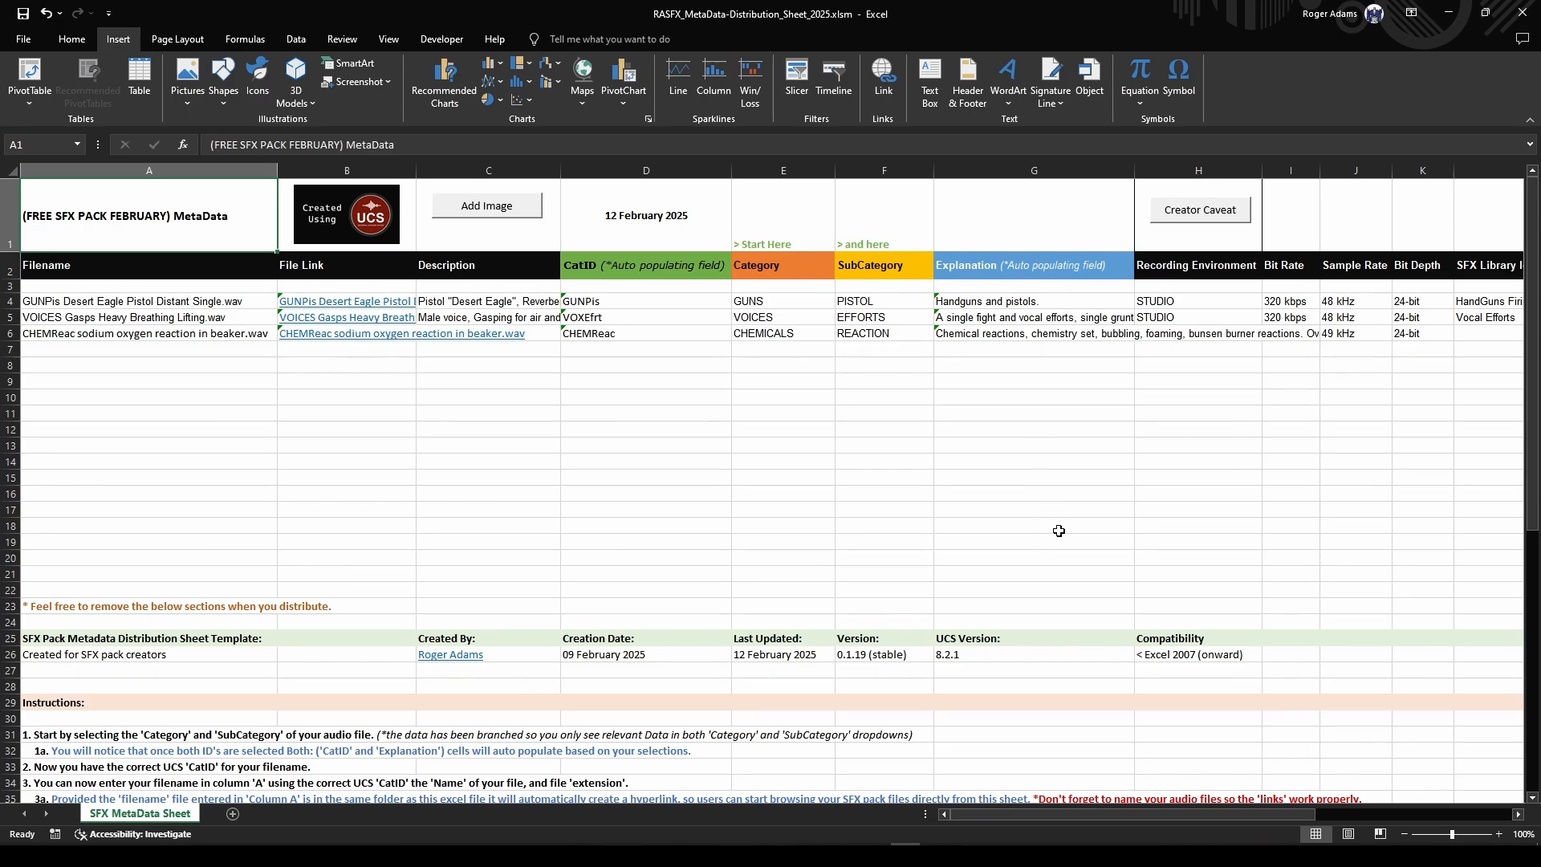
{"action": "left_click", "coordinate": [1198, 212]}
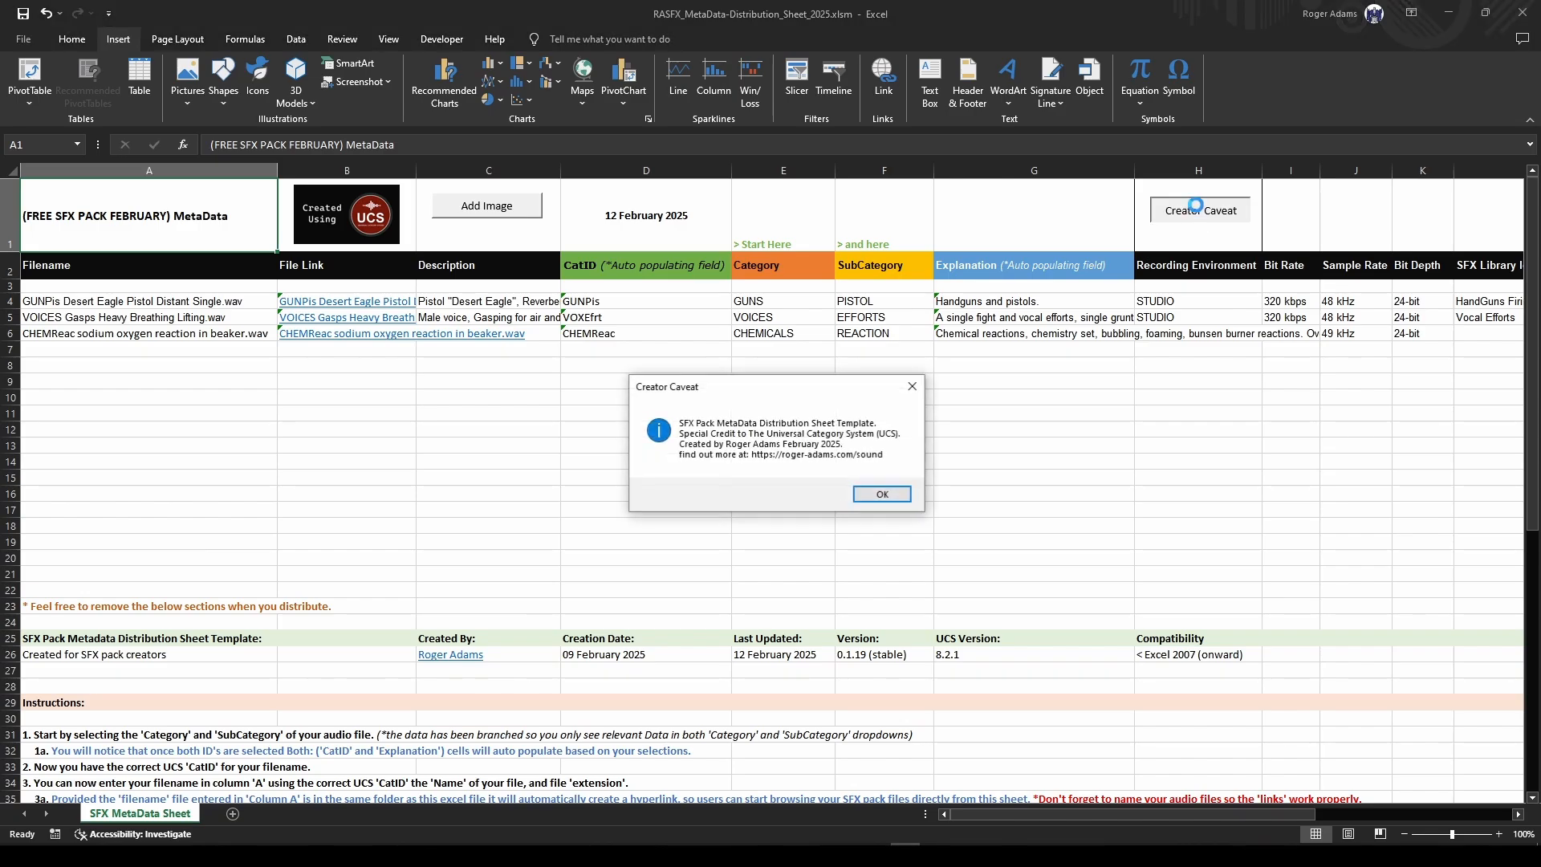
{"action": "left_click", "coordinate": [882, 495]}
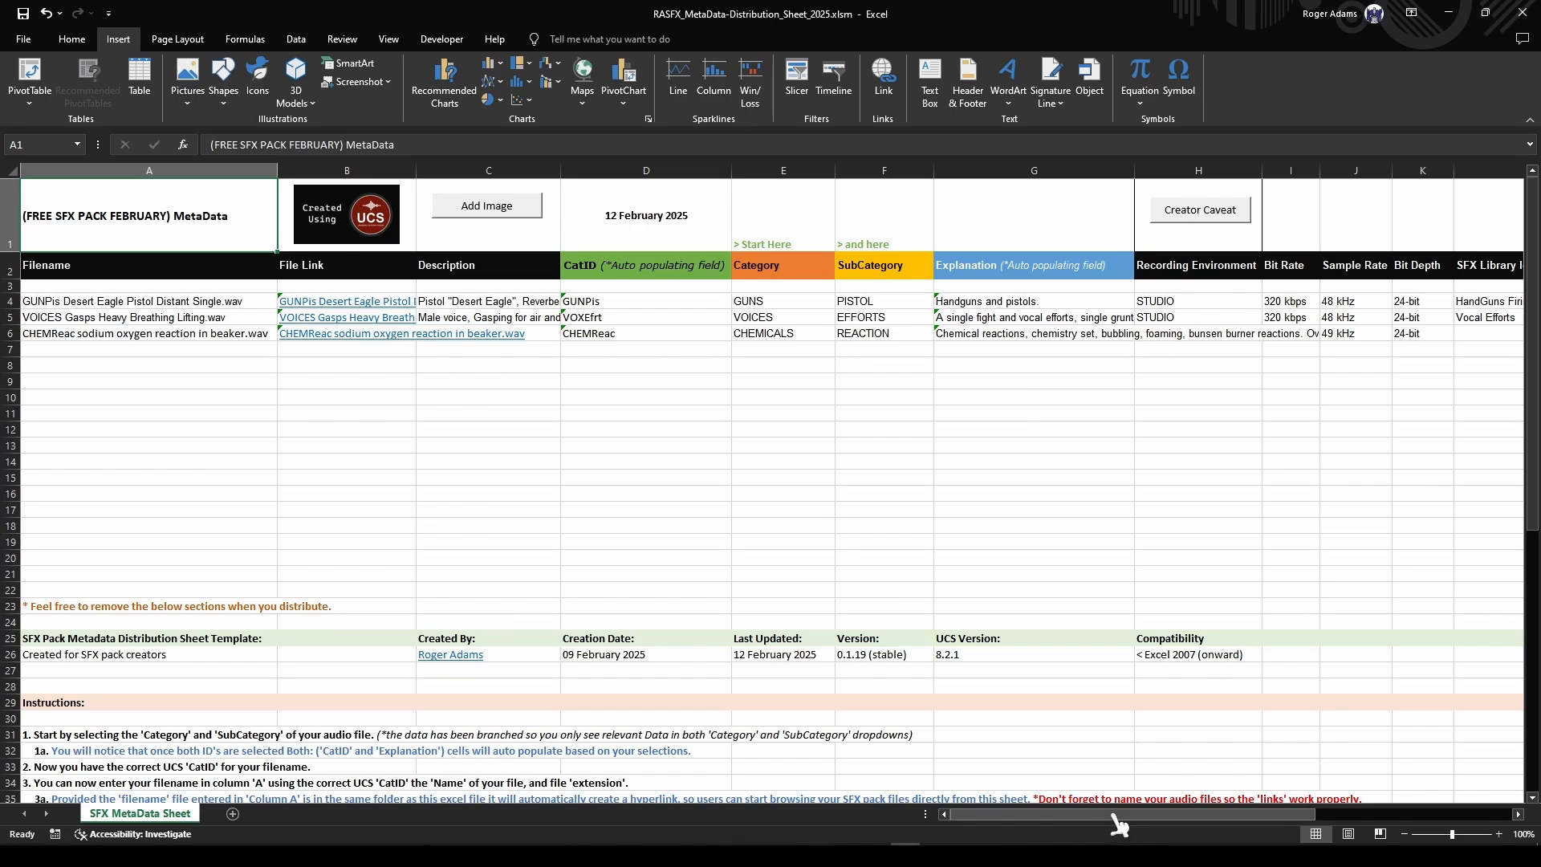
- Set the Recording Environment to STUDIO and the Bit Rate to 320 kbps for the chemical reaction sound in row 6
{"action": "left_click_drag", "start_coordinate": [1112, 815], "coordinate": [1187, 816]}
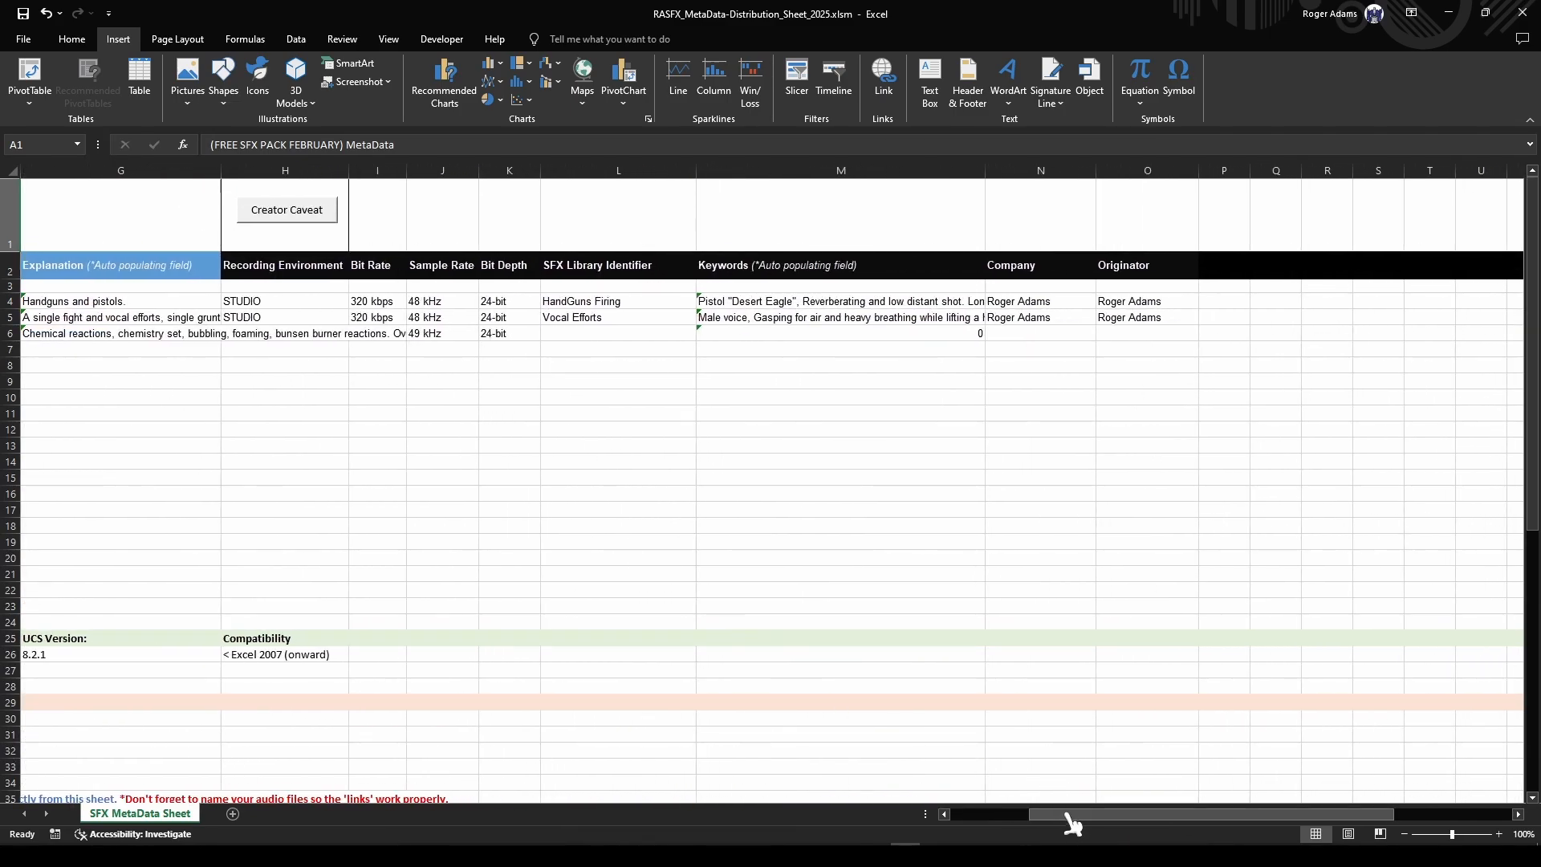
{"action": "left_click_drag", "start_coordinate": [1070, 815], "coordinate": [1043, 816]}
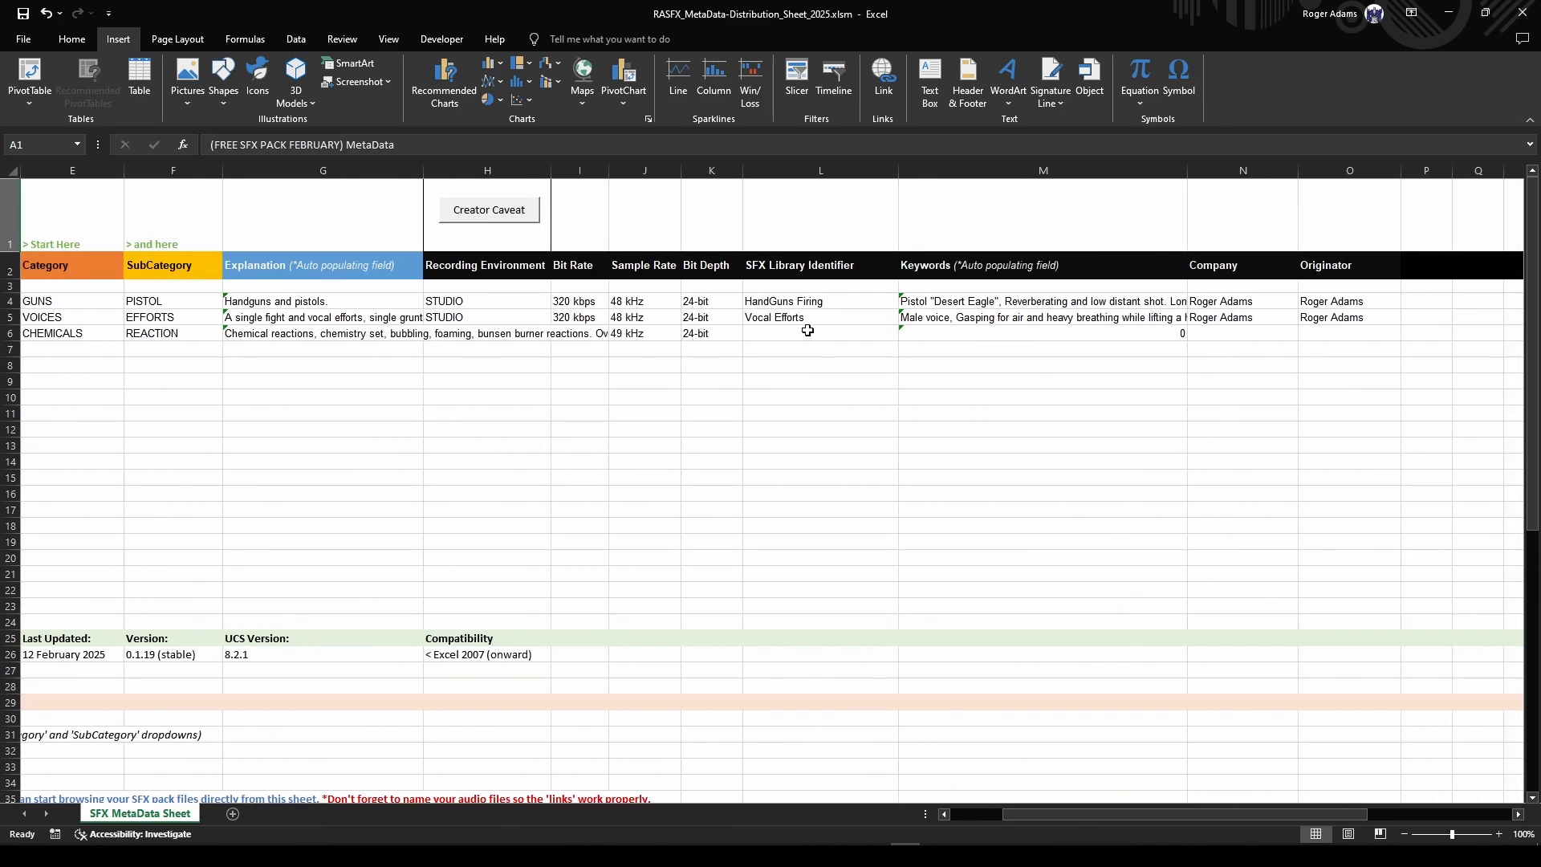
{"action": "left_click", "coordinate": [482, 336]}
{"action": "left_click", "coordinate": [558, 334]}
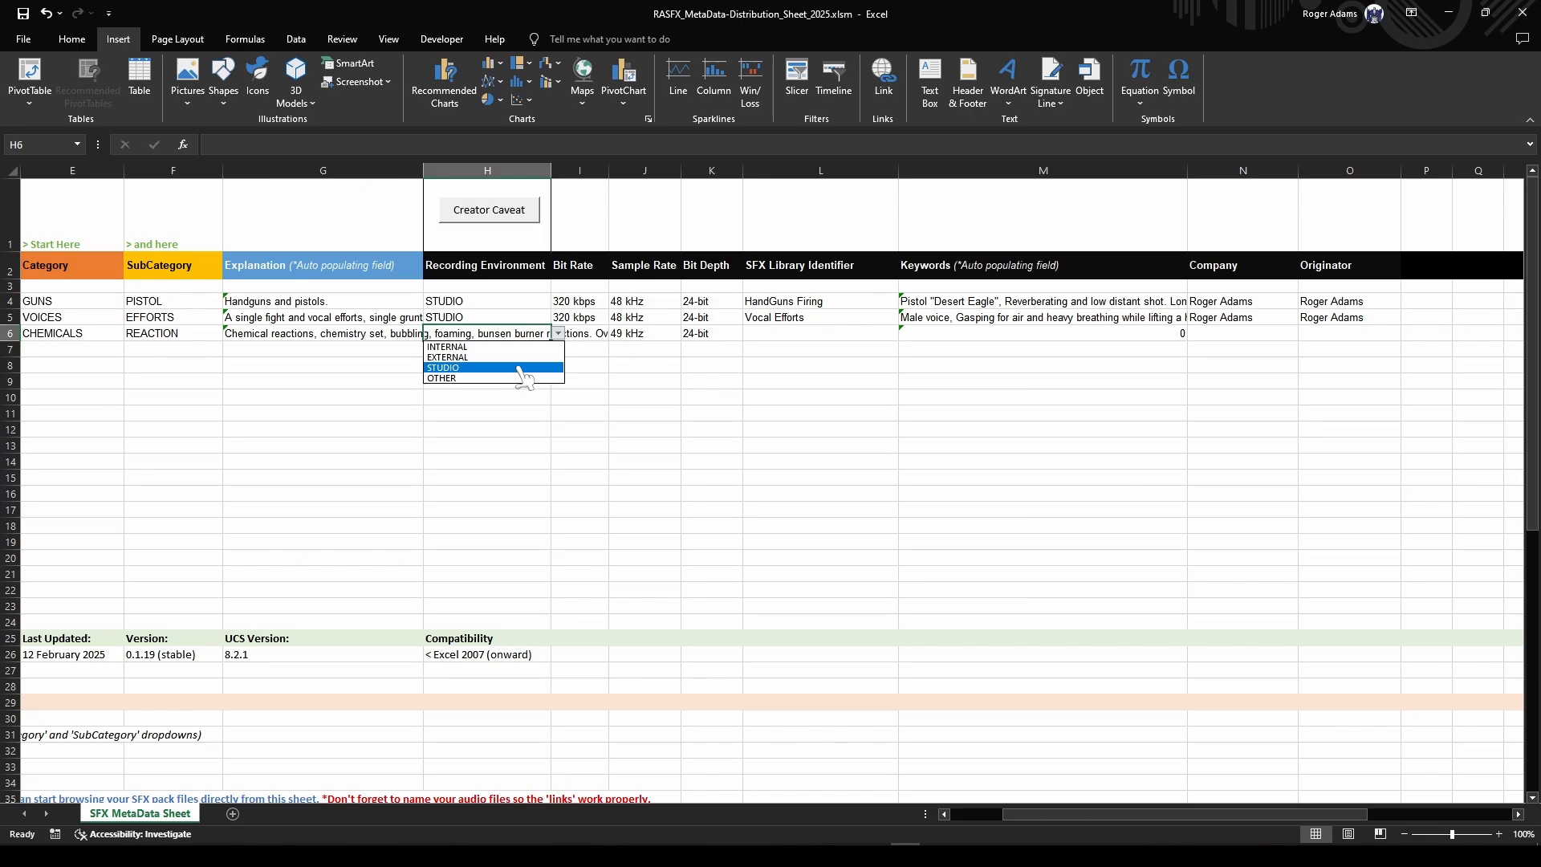
{"action": "left_click", "coordinate": [483, 369]}
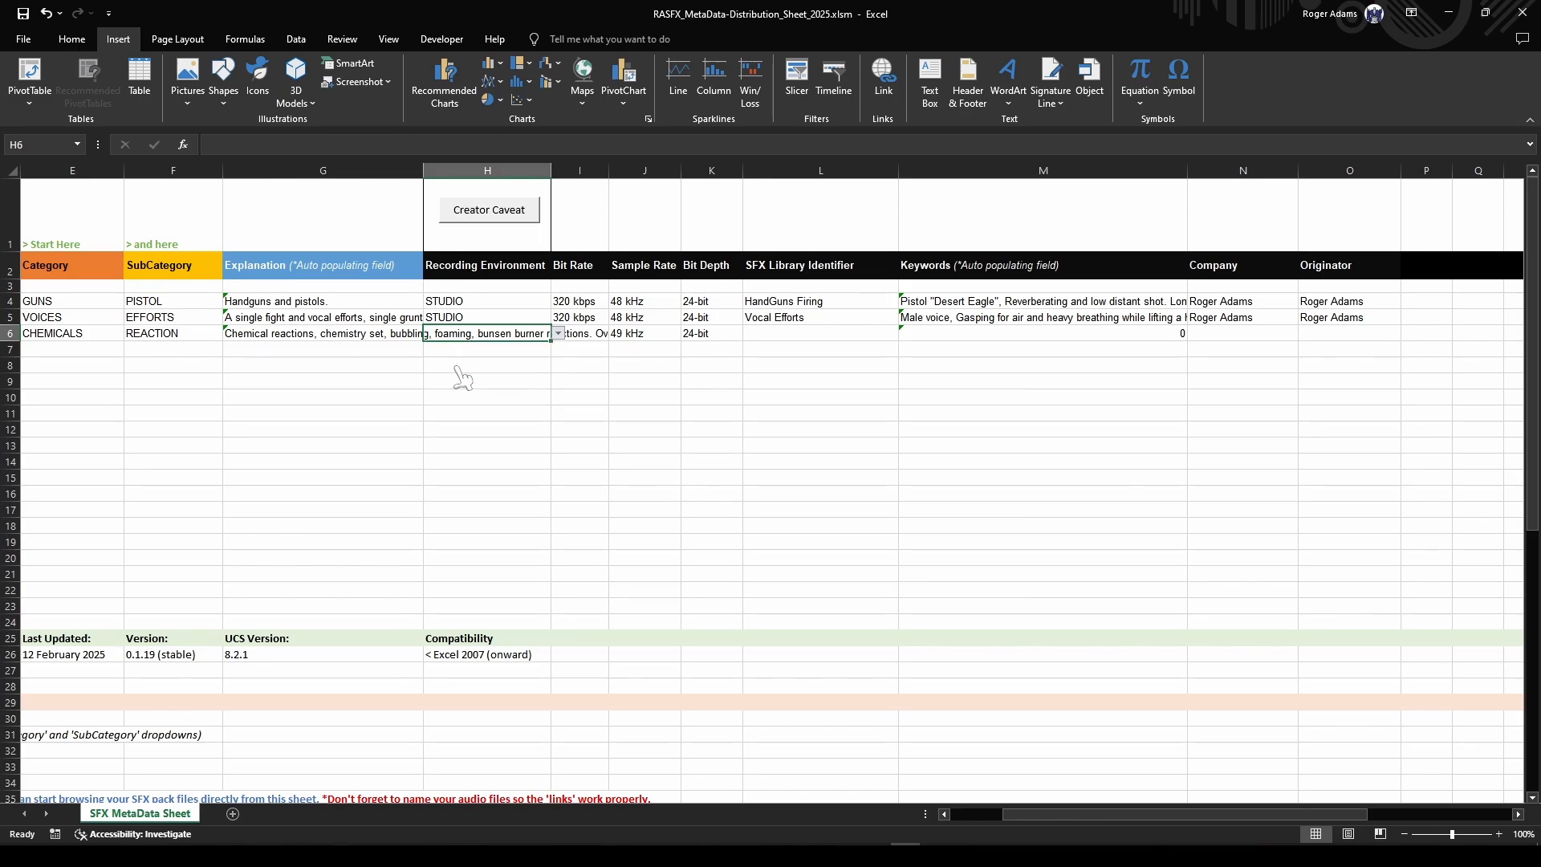
{"action": "left_click", "coordinate": [594, 333]}
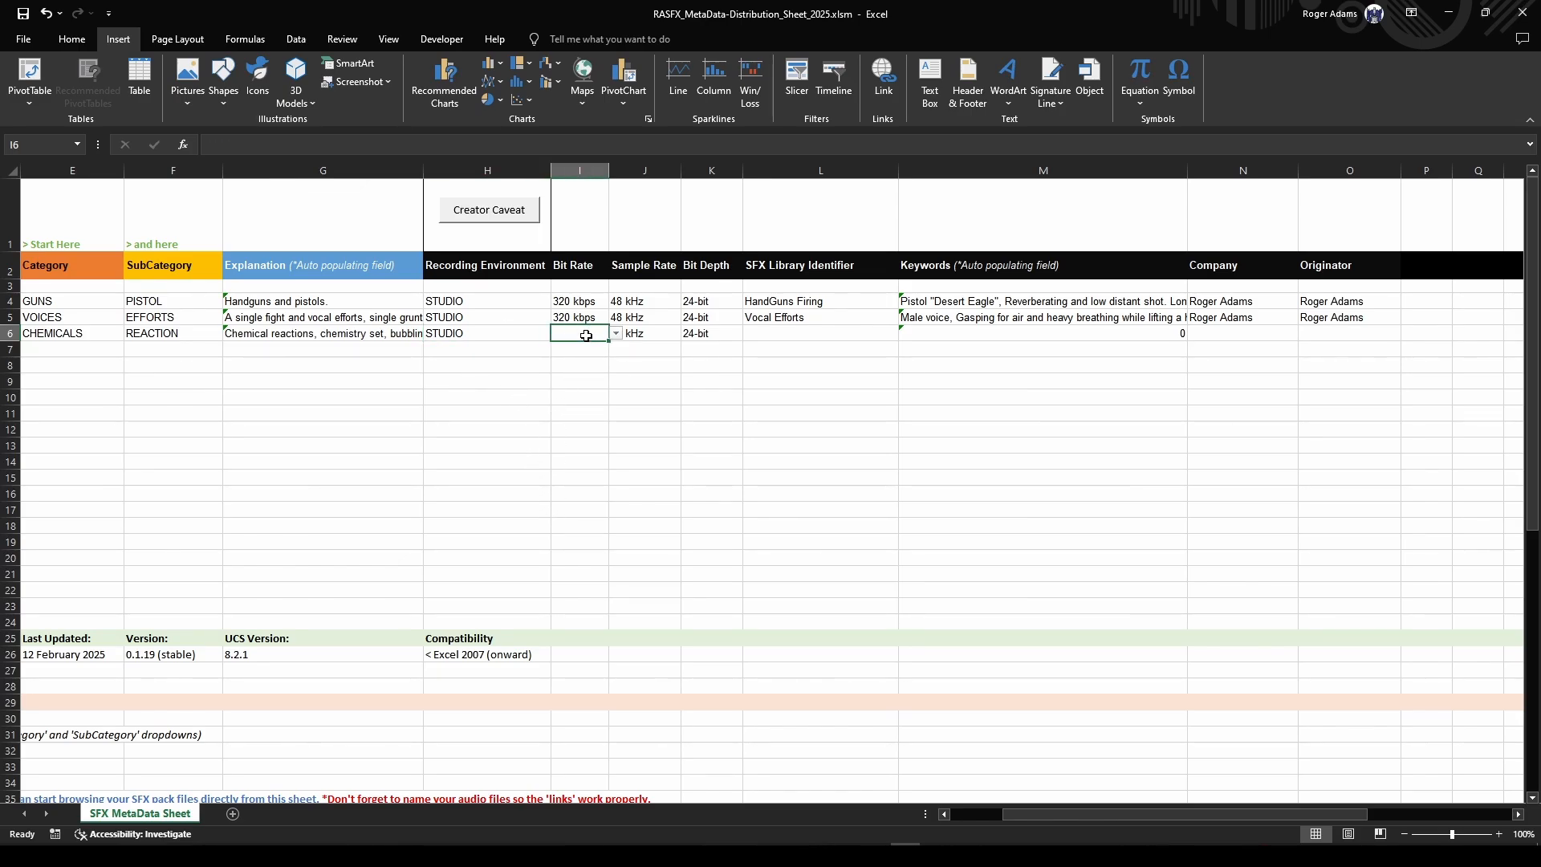
{"action": "left_click", "coordinate": [616, 334]}
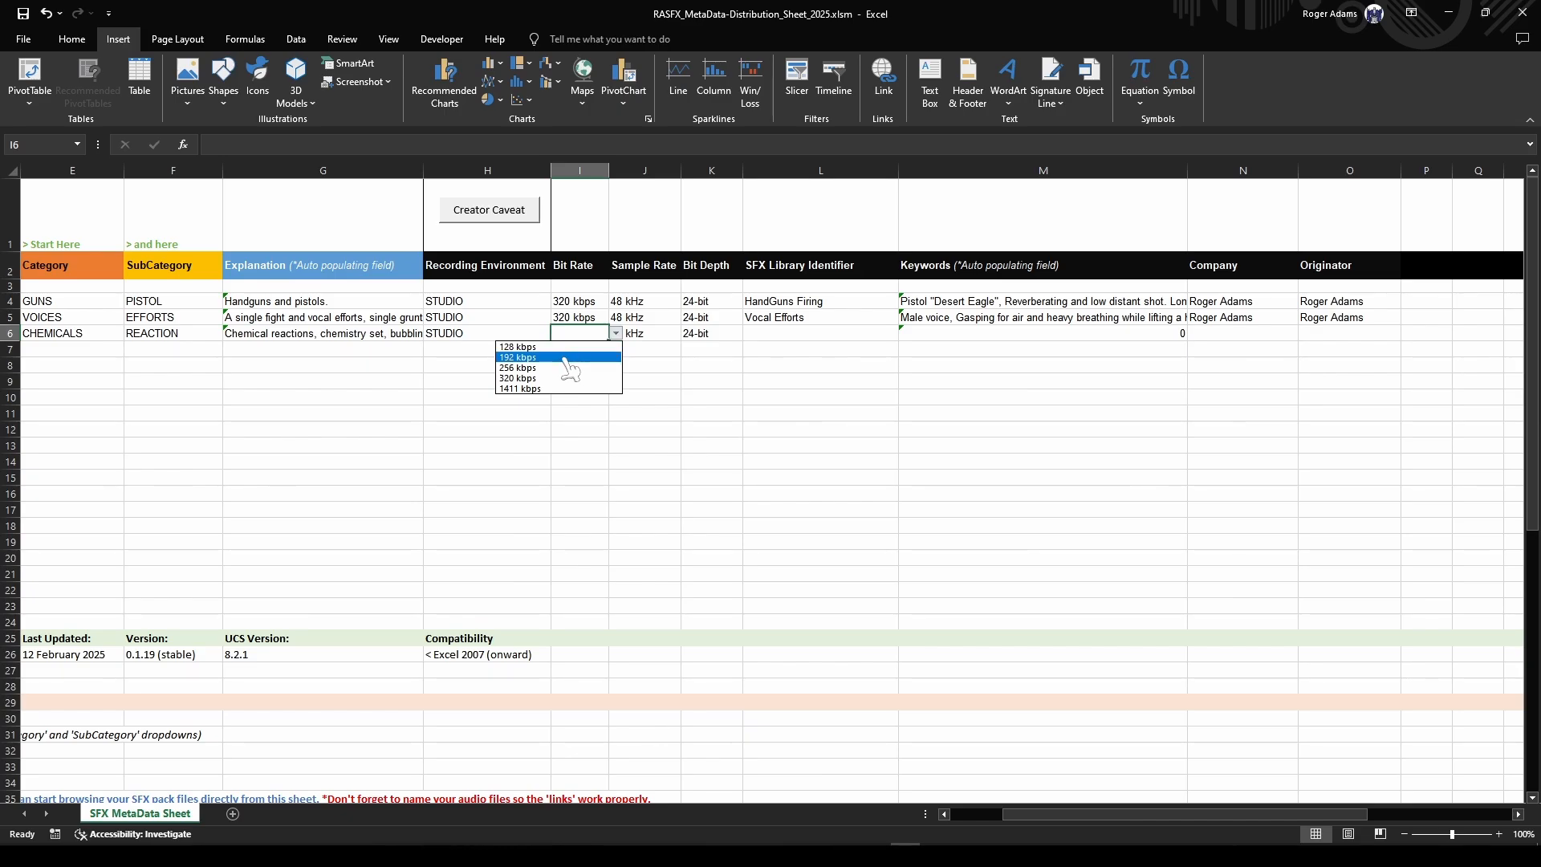
{"action": "left_click", "coordinate": [546, 379]}
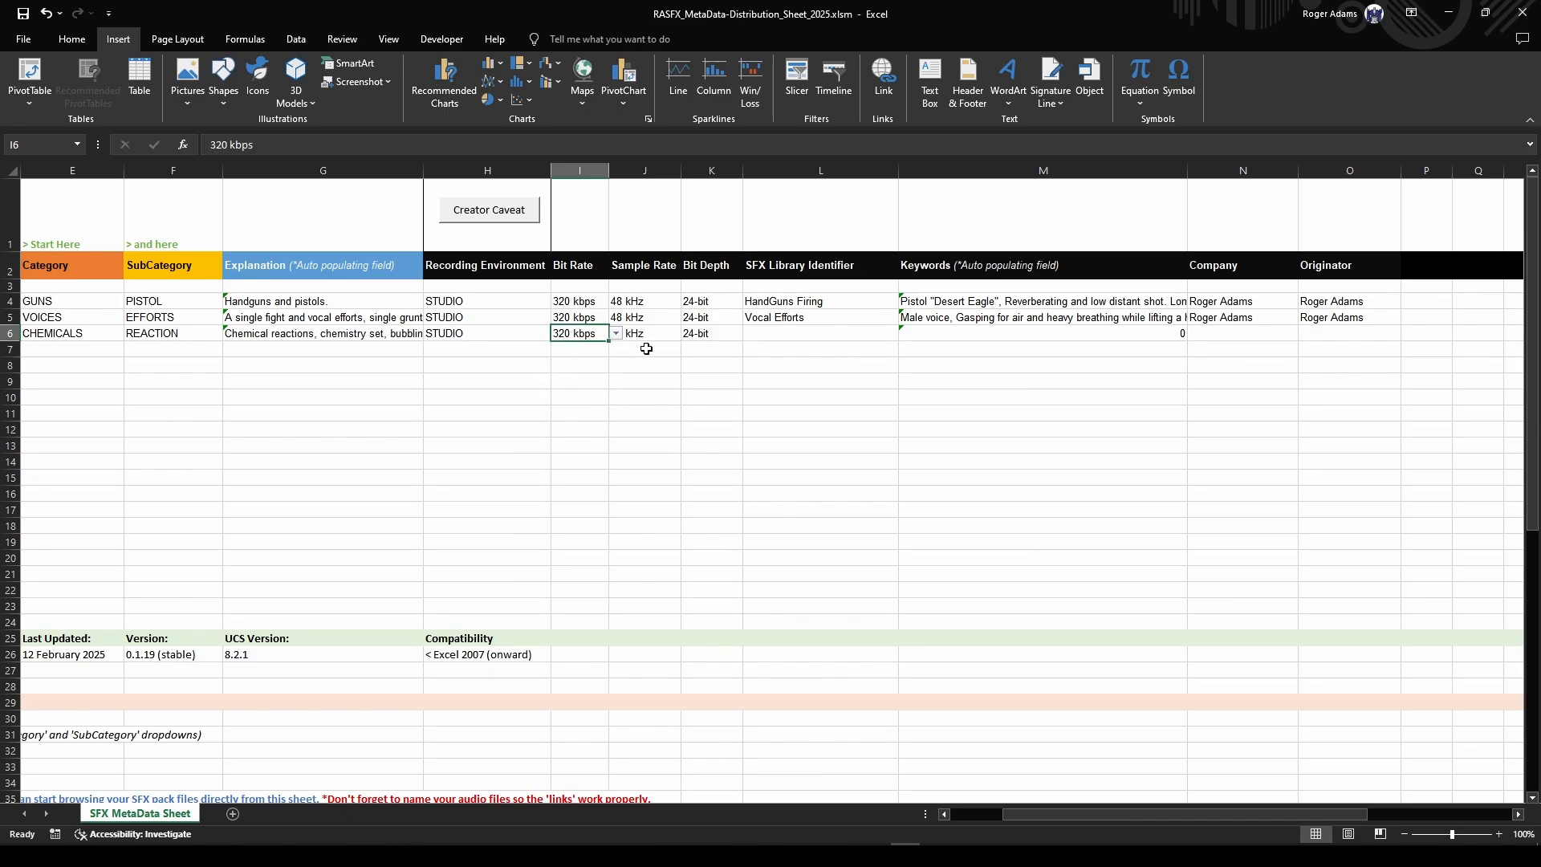
{"action": "left_click", "coordinate": [666, 336]}
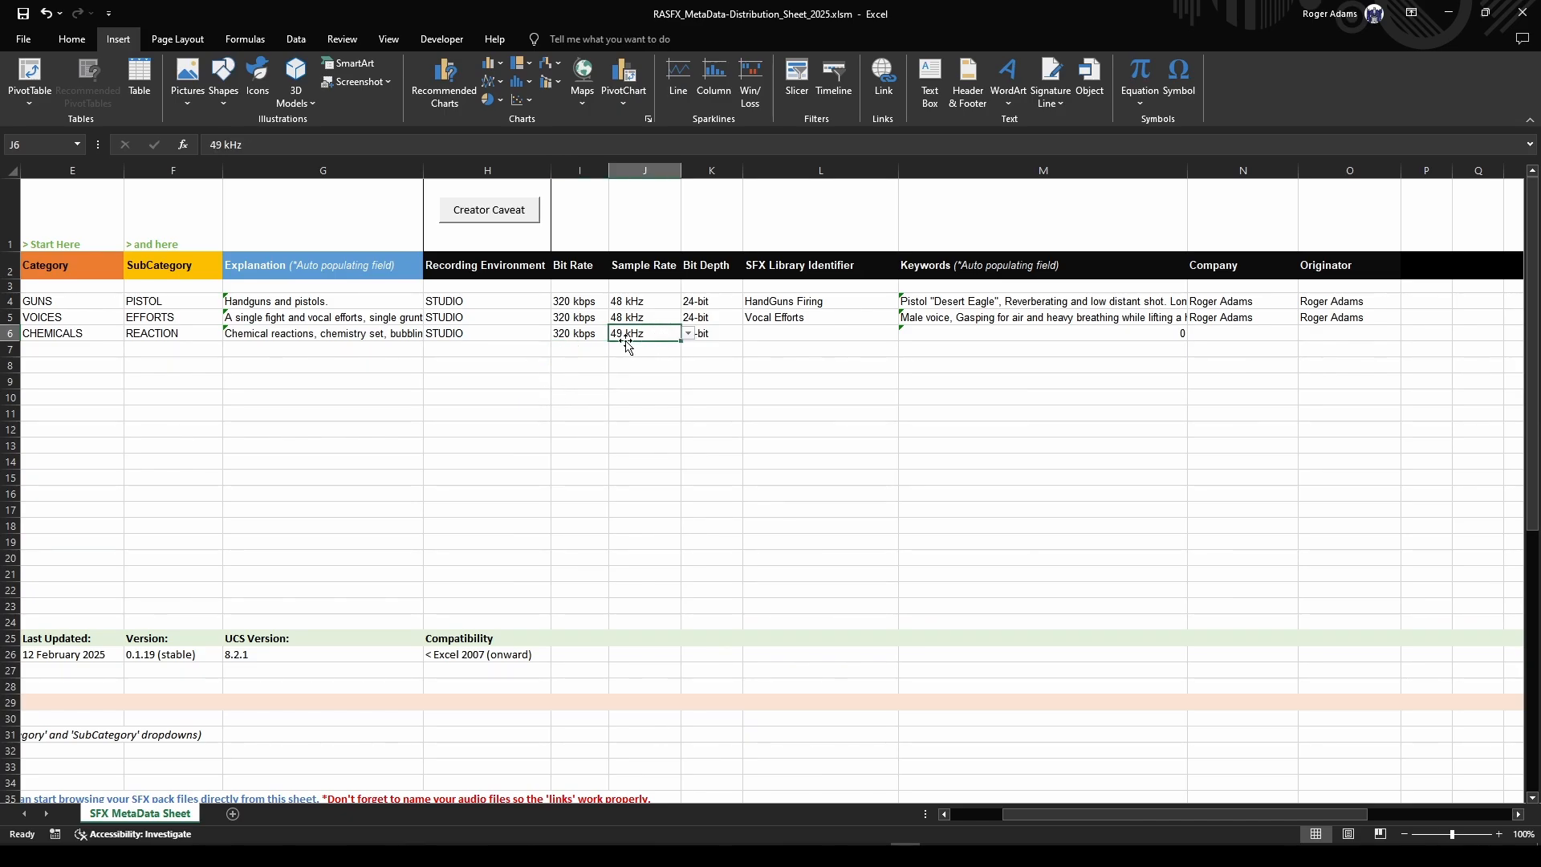
{"action": "double_click", "coordinate": [623, 336]}
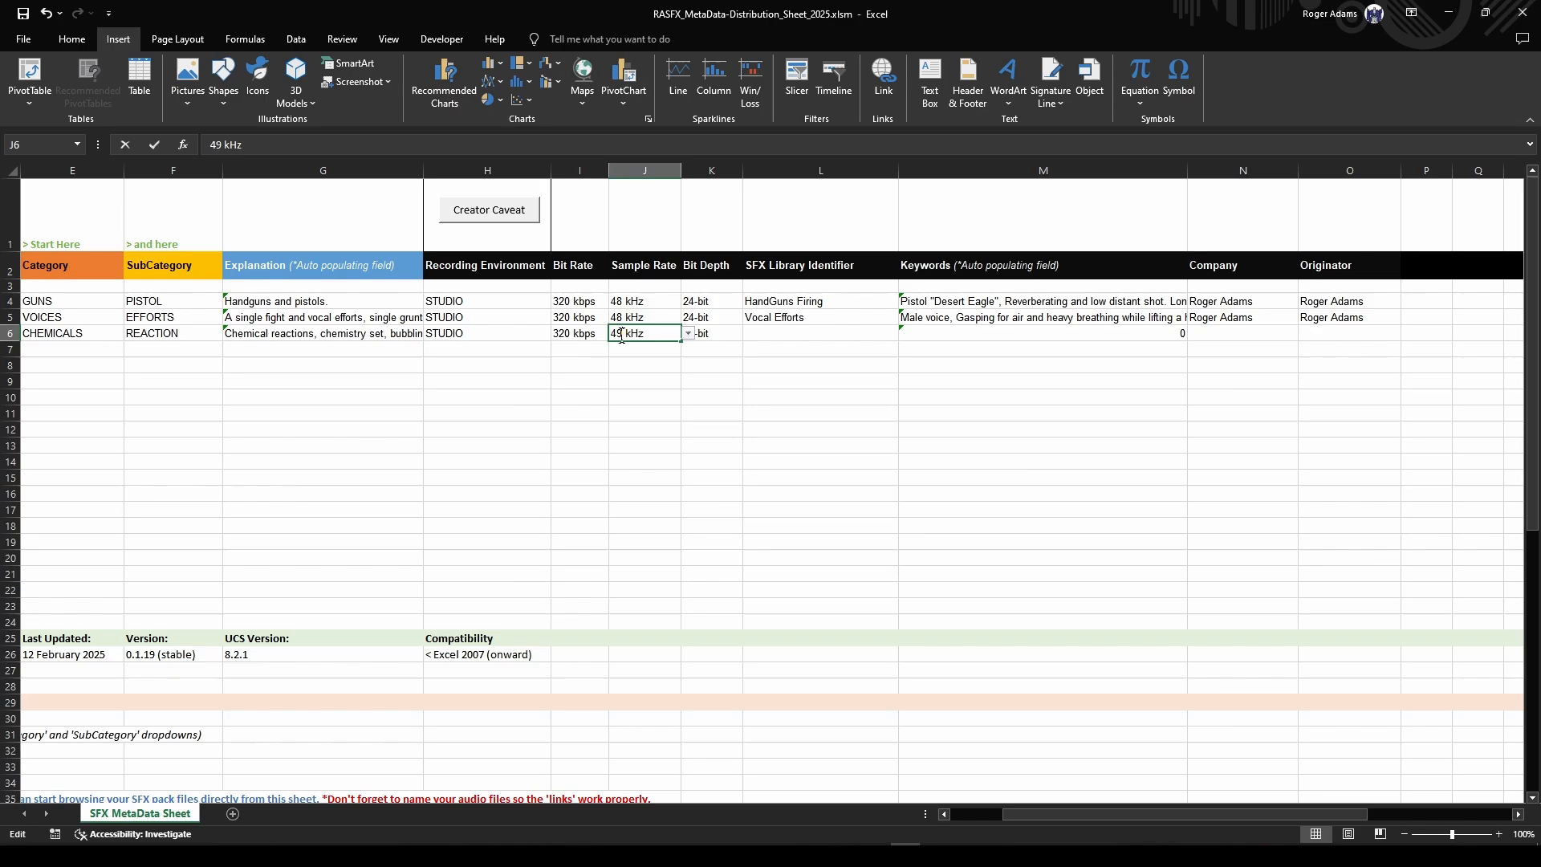
{"action": "left_click", "coordinate": [689, 338]}
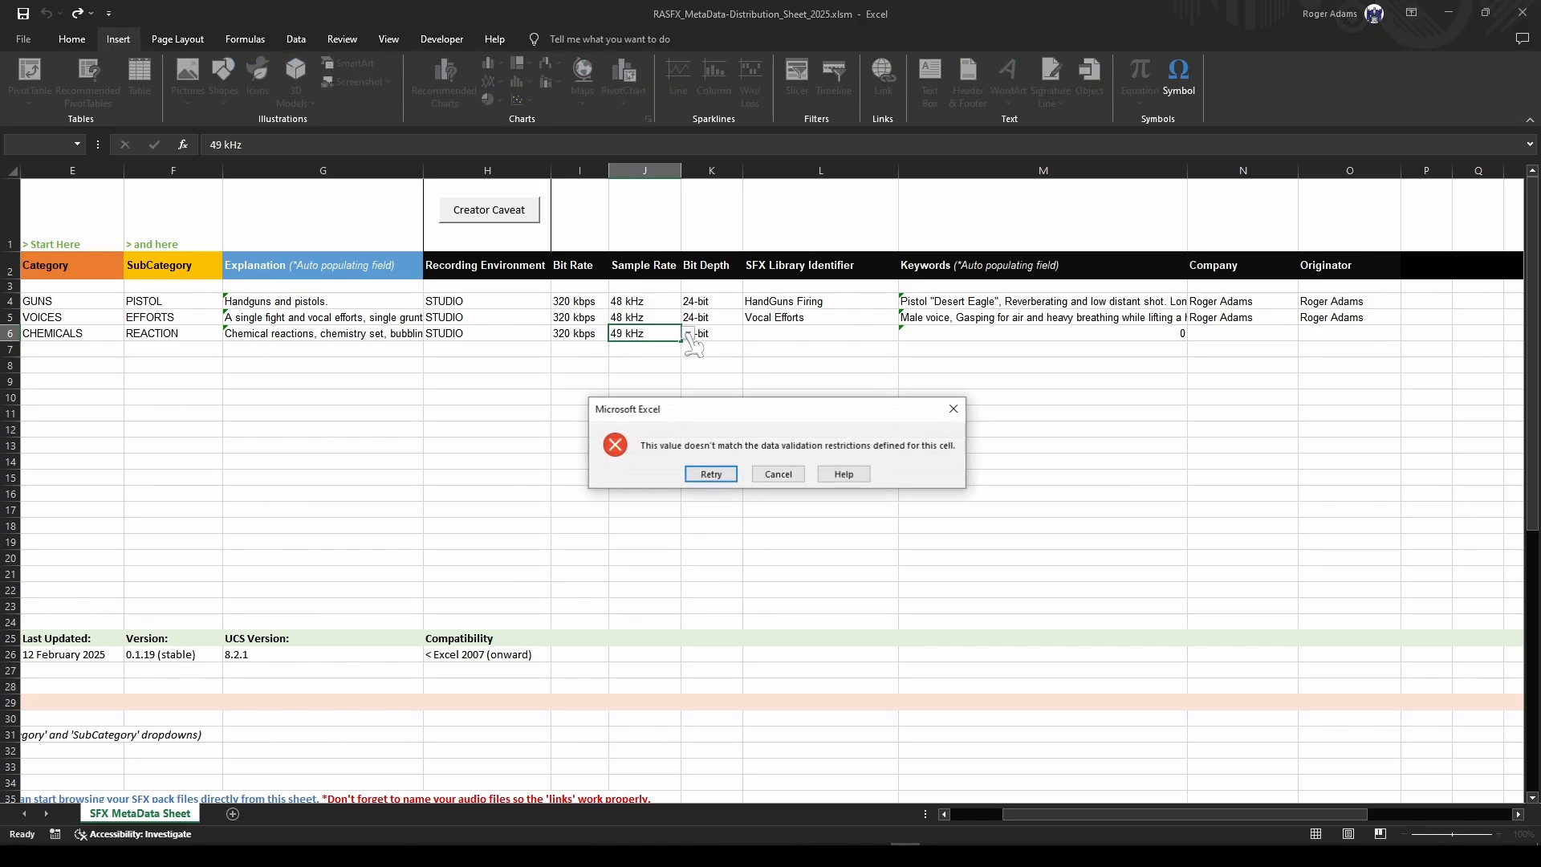
{"action": "left_click", "coordinate": [709, 473]}
{"action": "left_click", "coordinate": [652, 361]}
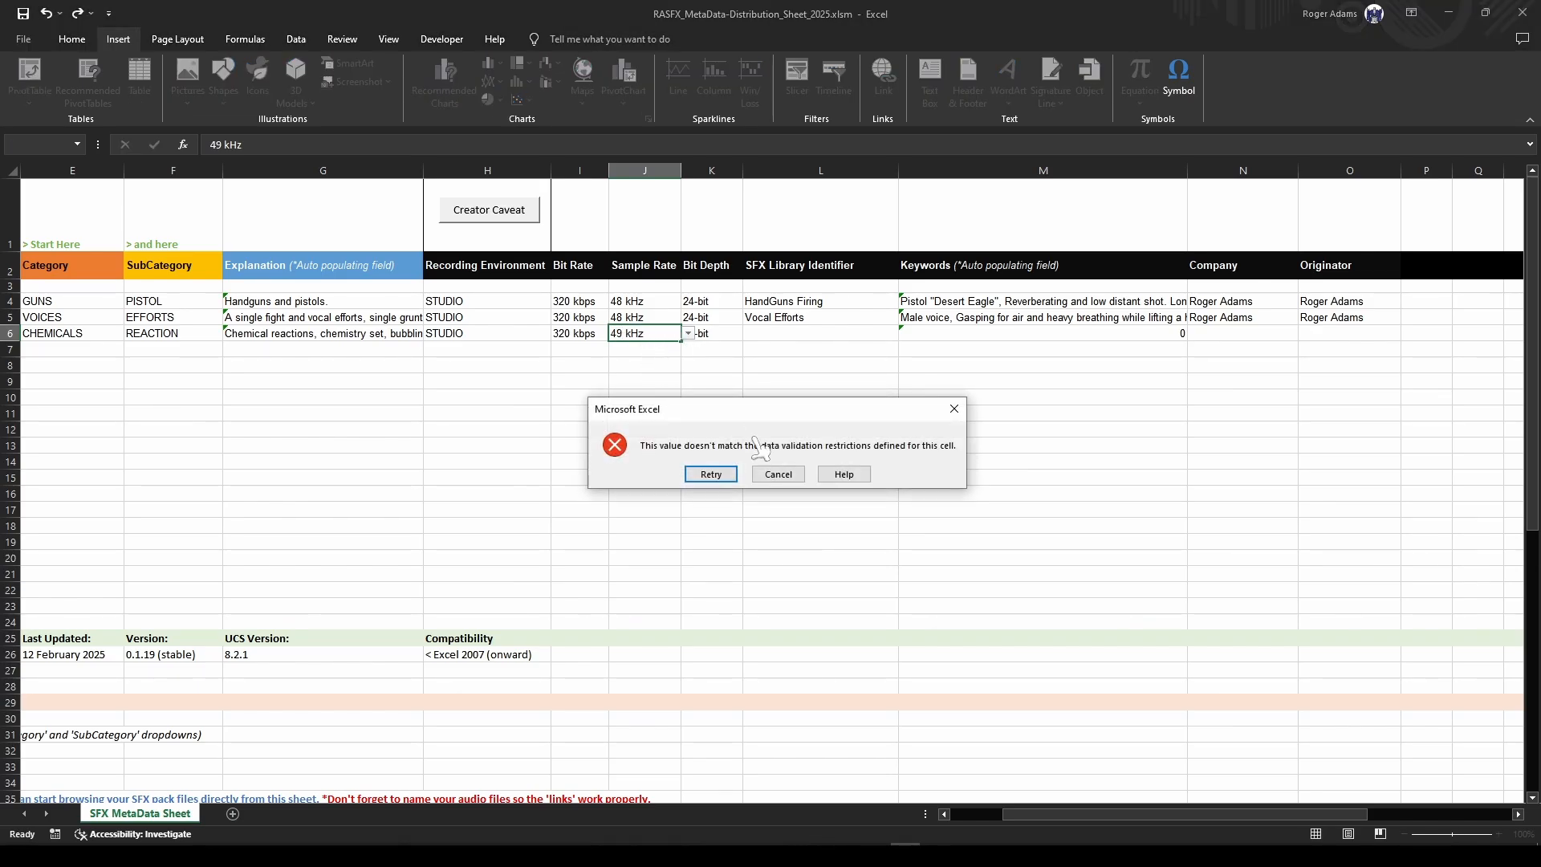
{"action": "left_click", "coordinate": [777, 475]}
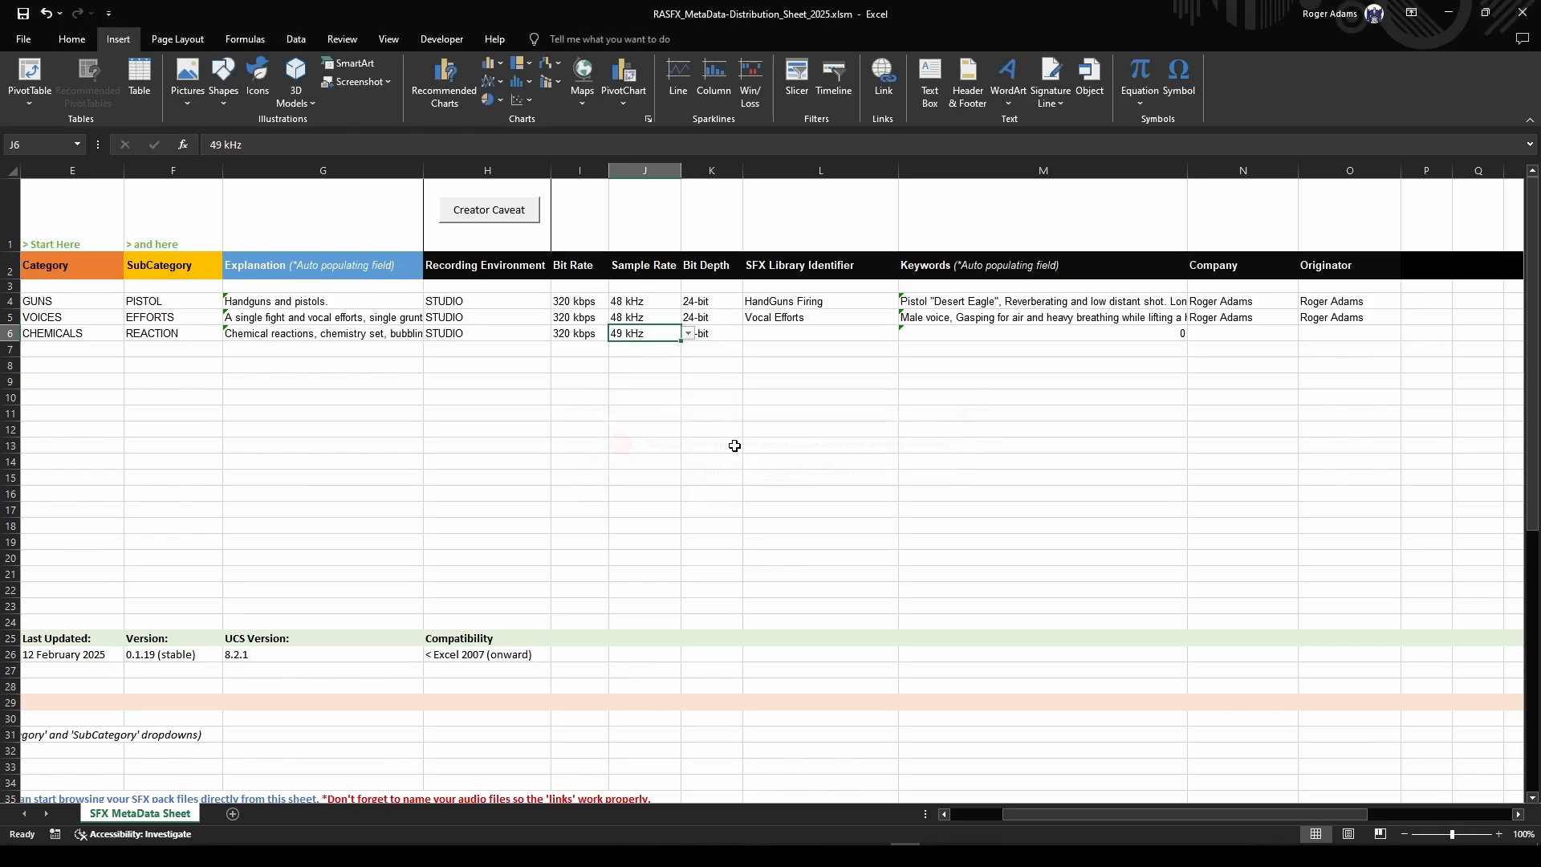
- Clear the invalid Sample Rate in J6 and choose 48 kHz from the allowed values
{"action": "key", "text": "BackSpace"}
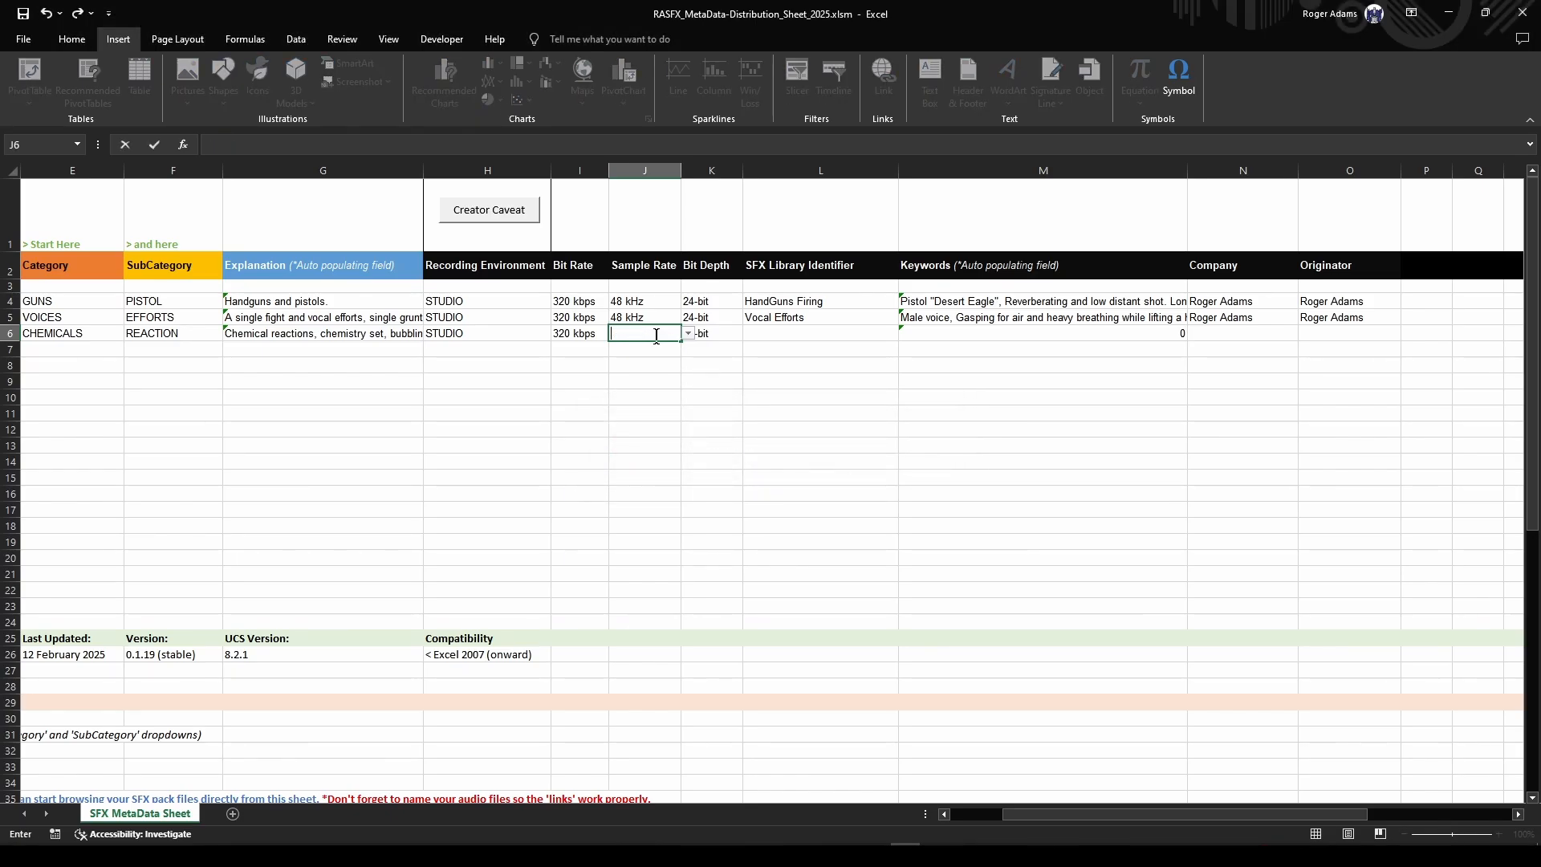
{"action": "key", "text": "Return"}
{"action": "left_click", "coordinate": [642, 333]}
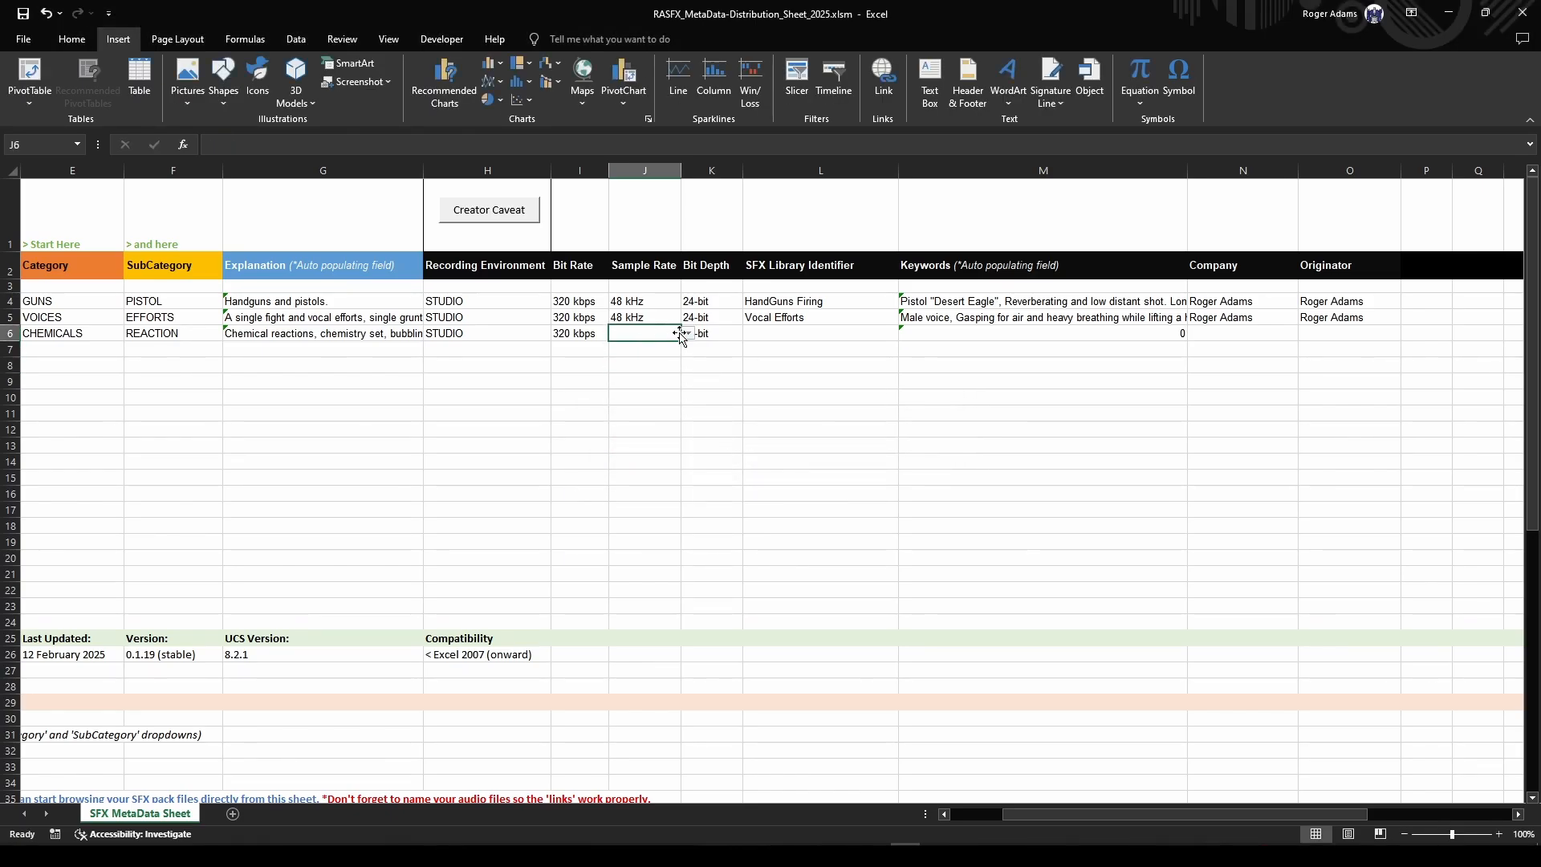
{"action": "left_click", "coordinate": [688, 333]}
{"action": "left_click", "coordinate": [625, 357]}
{"action": "key", "text": "Return"}
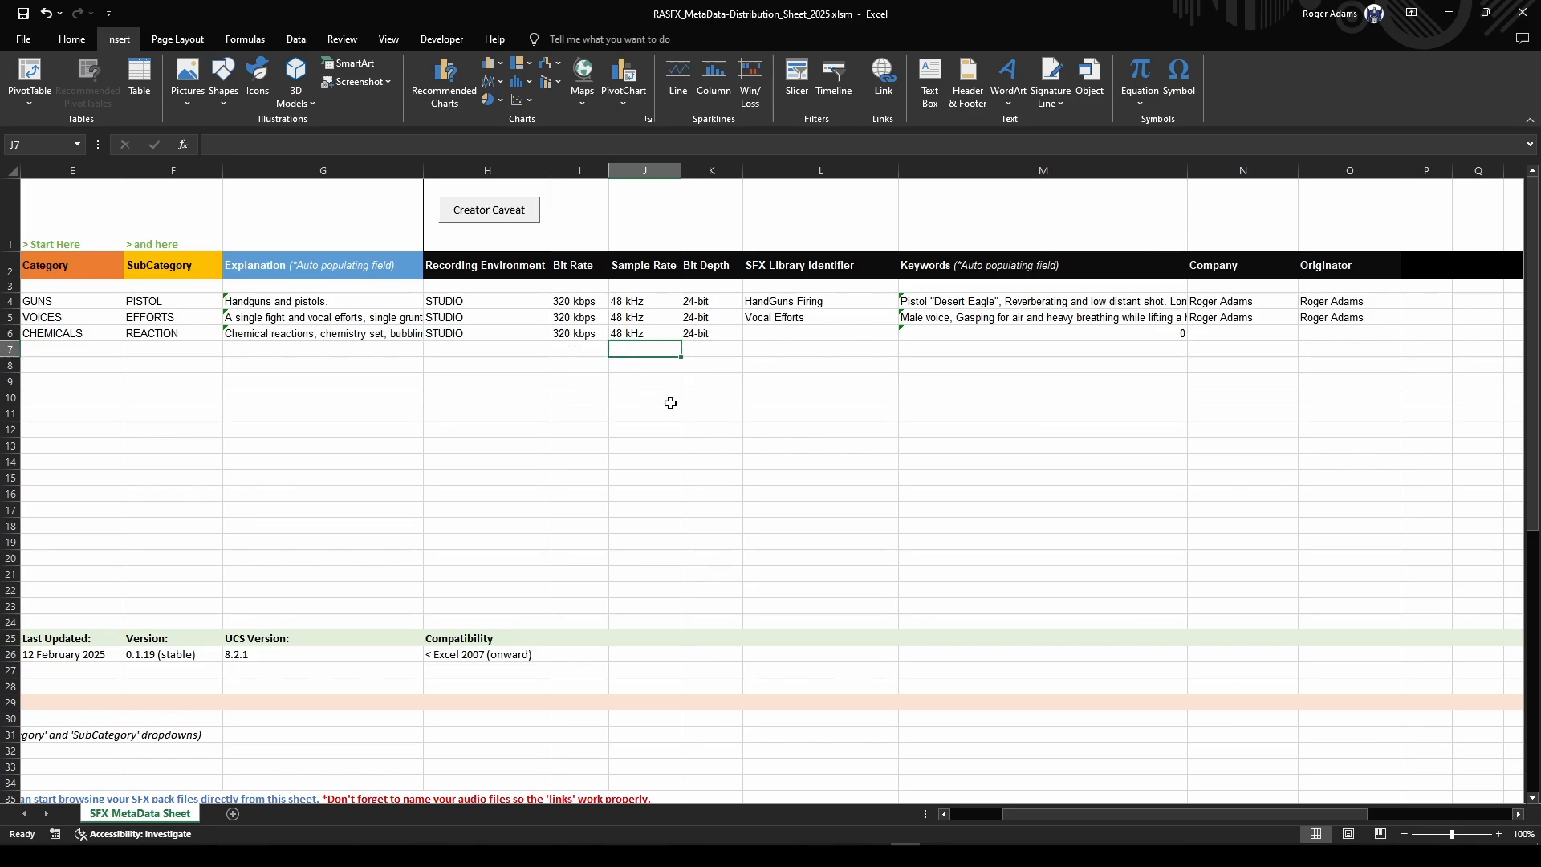
- Set row 6's Bit Depth to 32-bit and enter "Reactive Chemicals" as its SFX Library Identifier
{"action": "left_click", "coordinate": [711, 335]}
{"action": "left_click", "coordinate": [750, 335]}
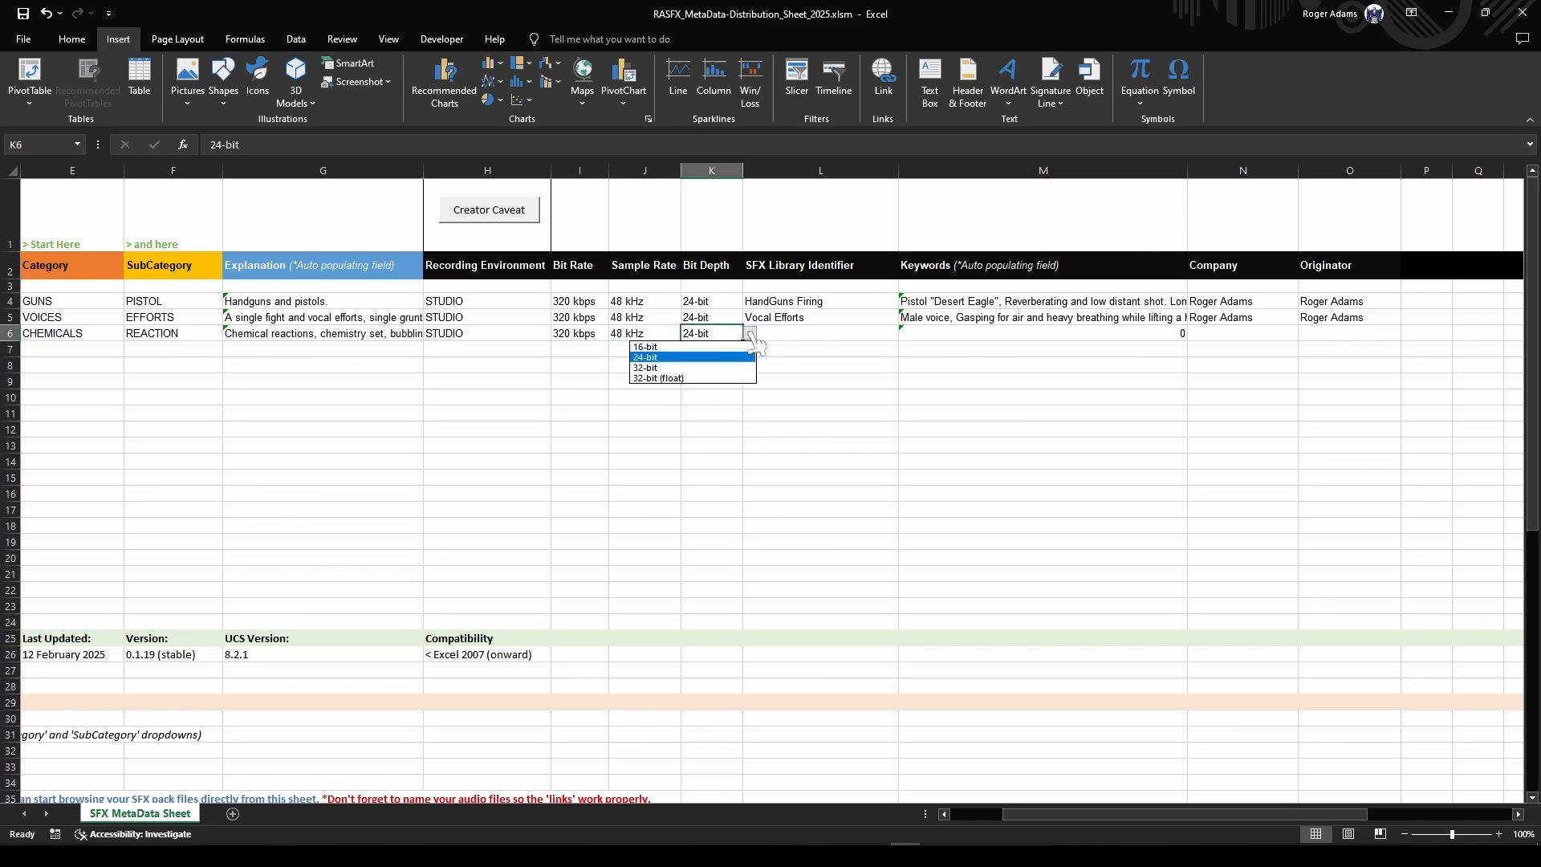
{"action": "left_click", "coordinate": [702, 367]}
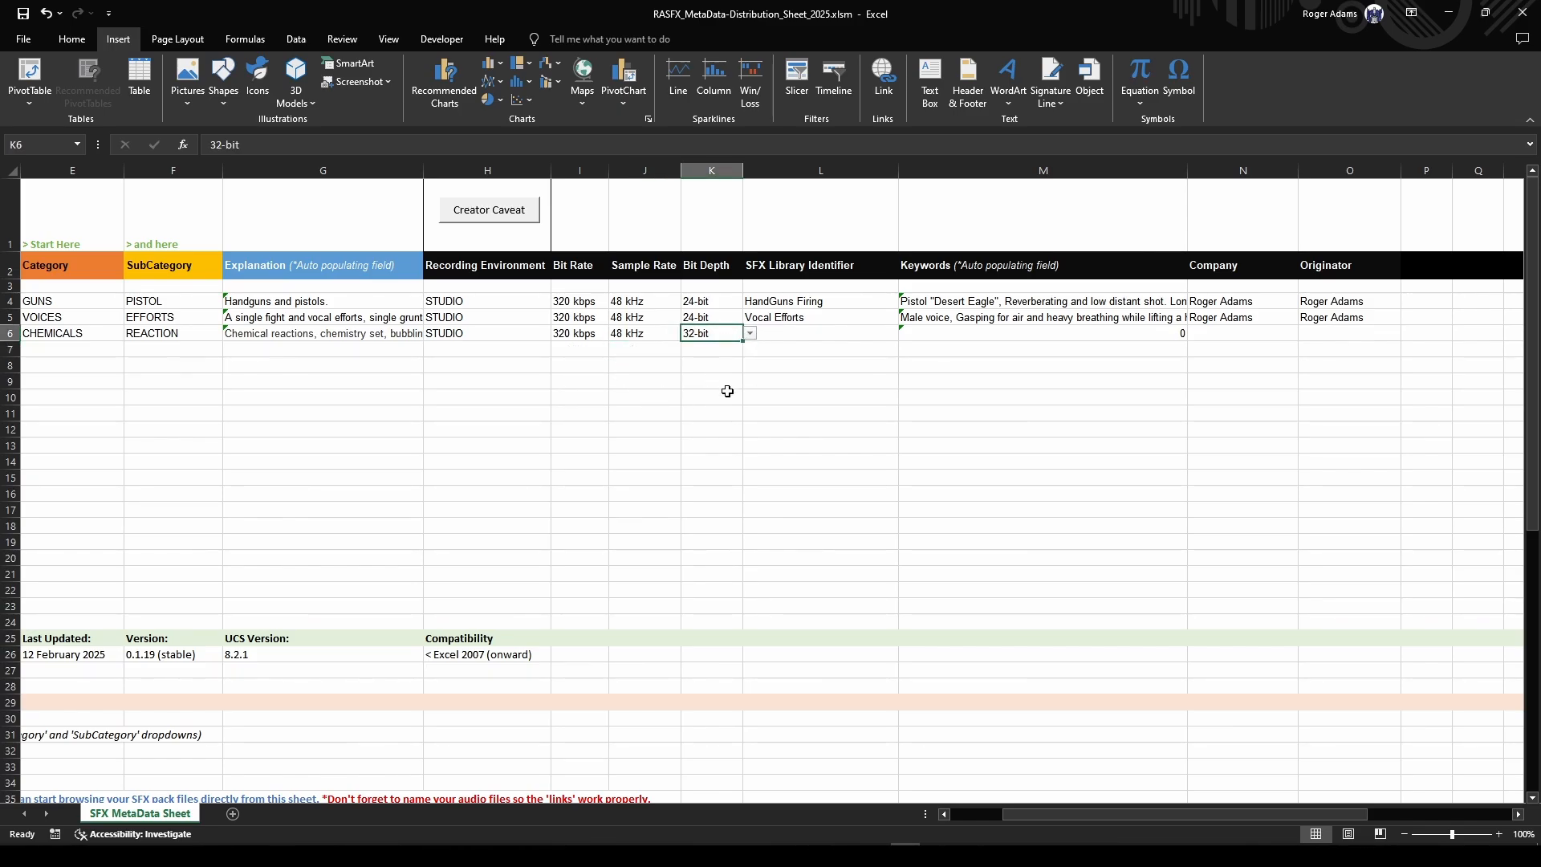
{"action": "double_click", "coordinate": [805, 337]}
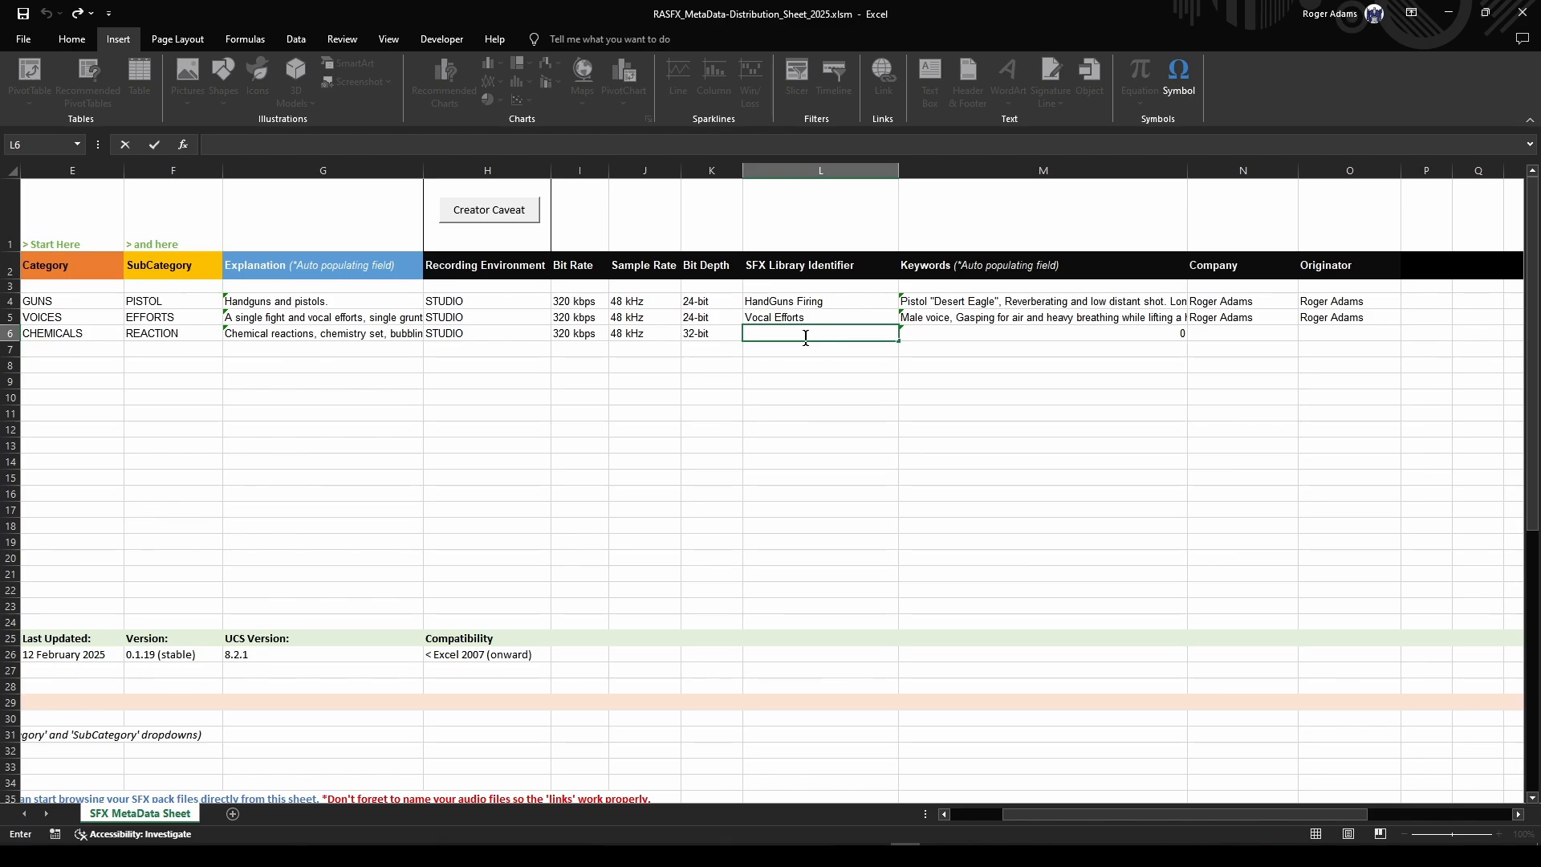
{"action": "type", "text": "Reactive Chemicals"}
{"action": "left_click", "coordinate": [817, 366]}
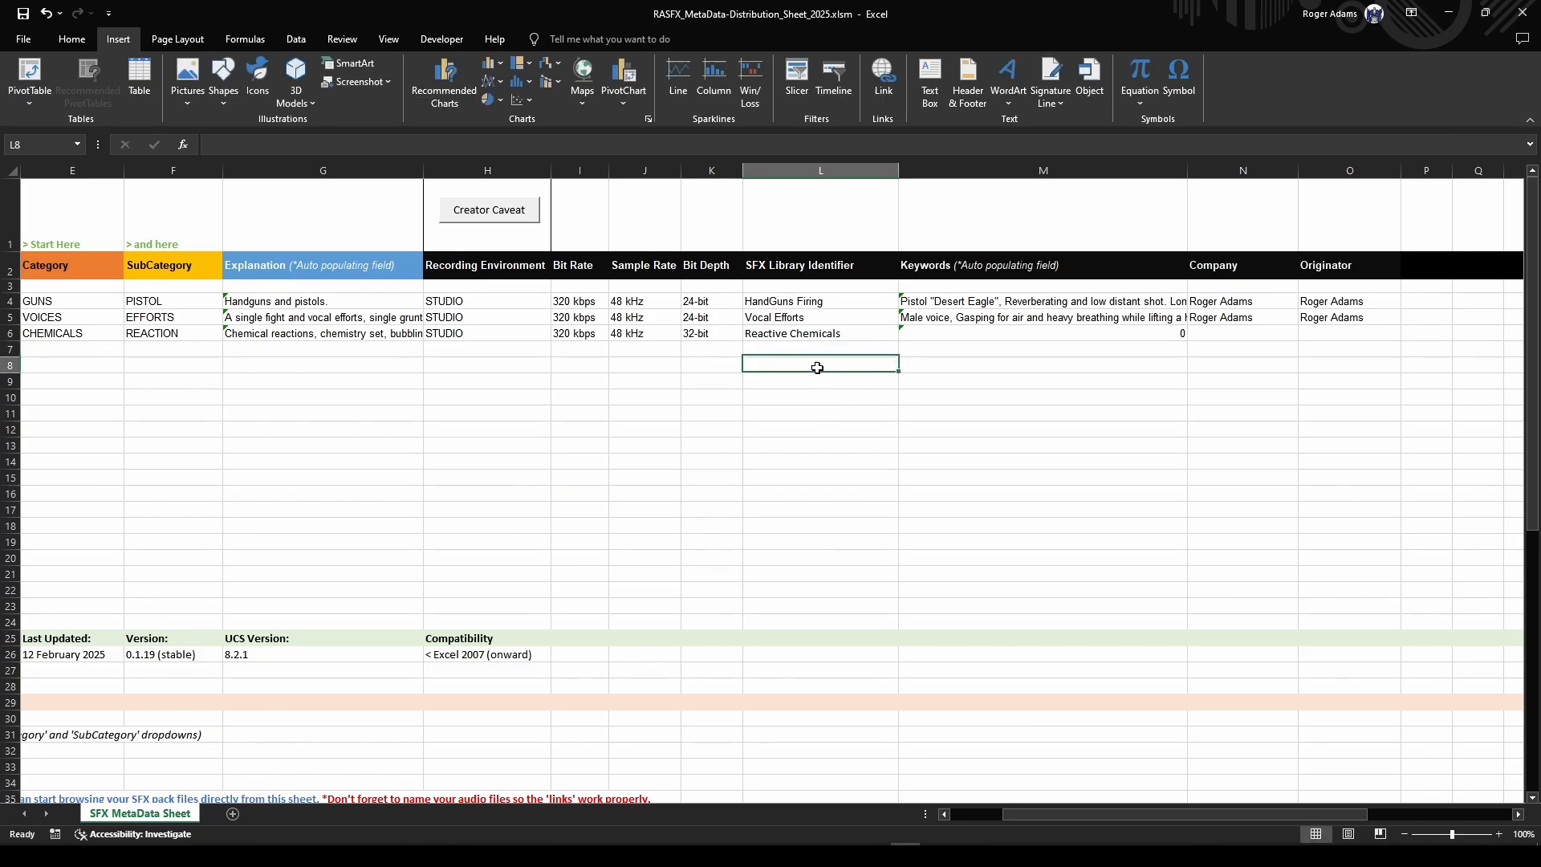
- Inspect the formula behind the auto-populating Keywords cell in row 6
{"action": "left_click", "coordinate": [954, 333]}
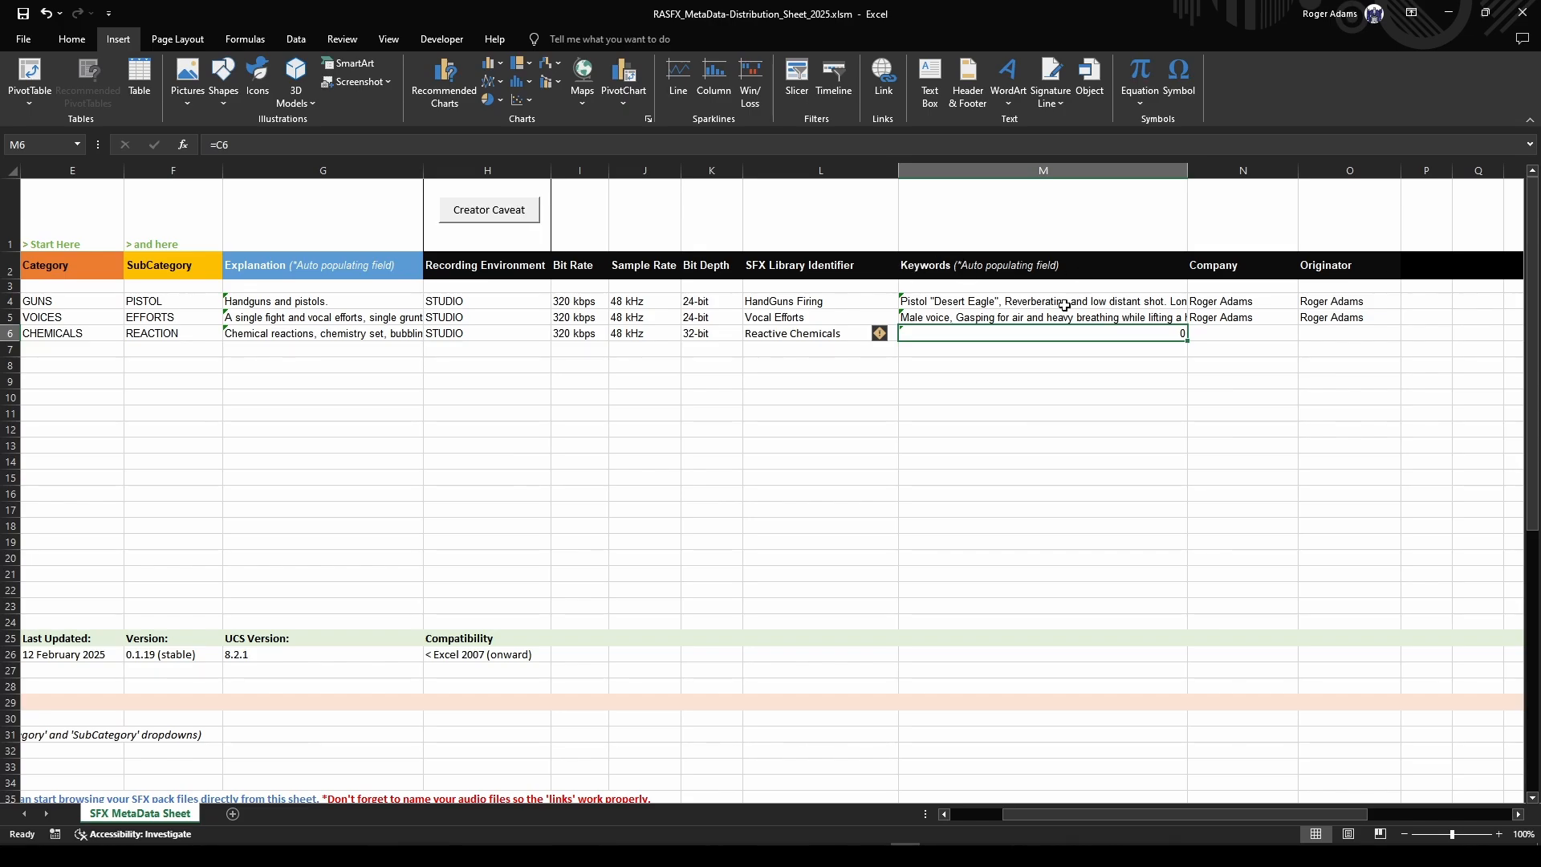
{"action": "left_click", "coordinate": [1176, 377]}
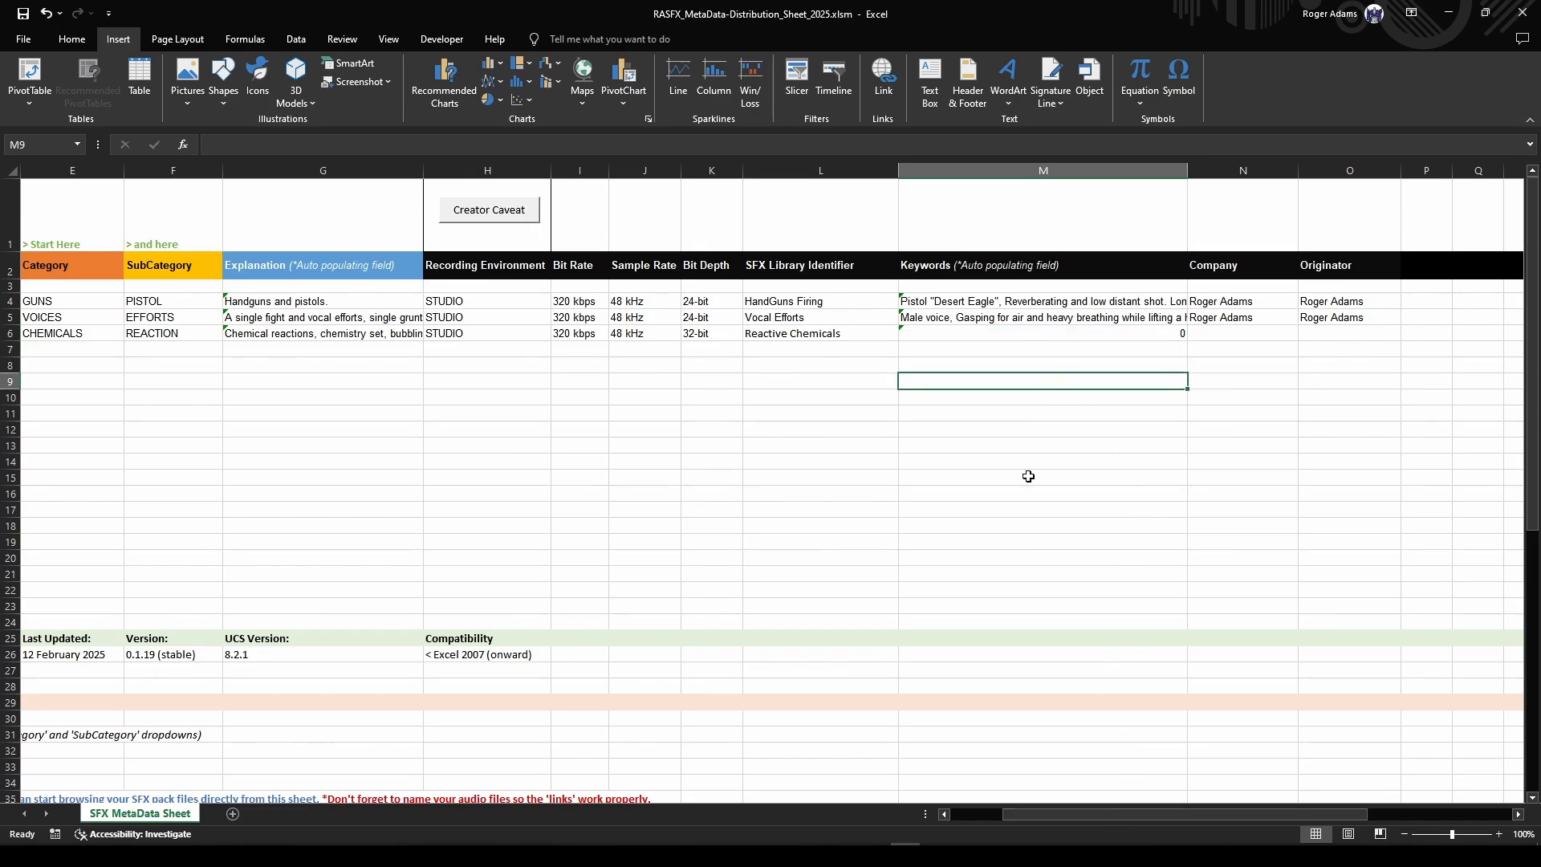
- Enter "Chemical reaction Sodium Oxygen in a glass beaker" as the Description in C6
{"action": "left_click_drag", "start_coordinate": [1077, 823], "coordinate": [974, 825]}
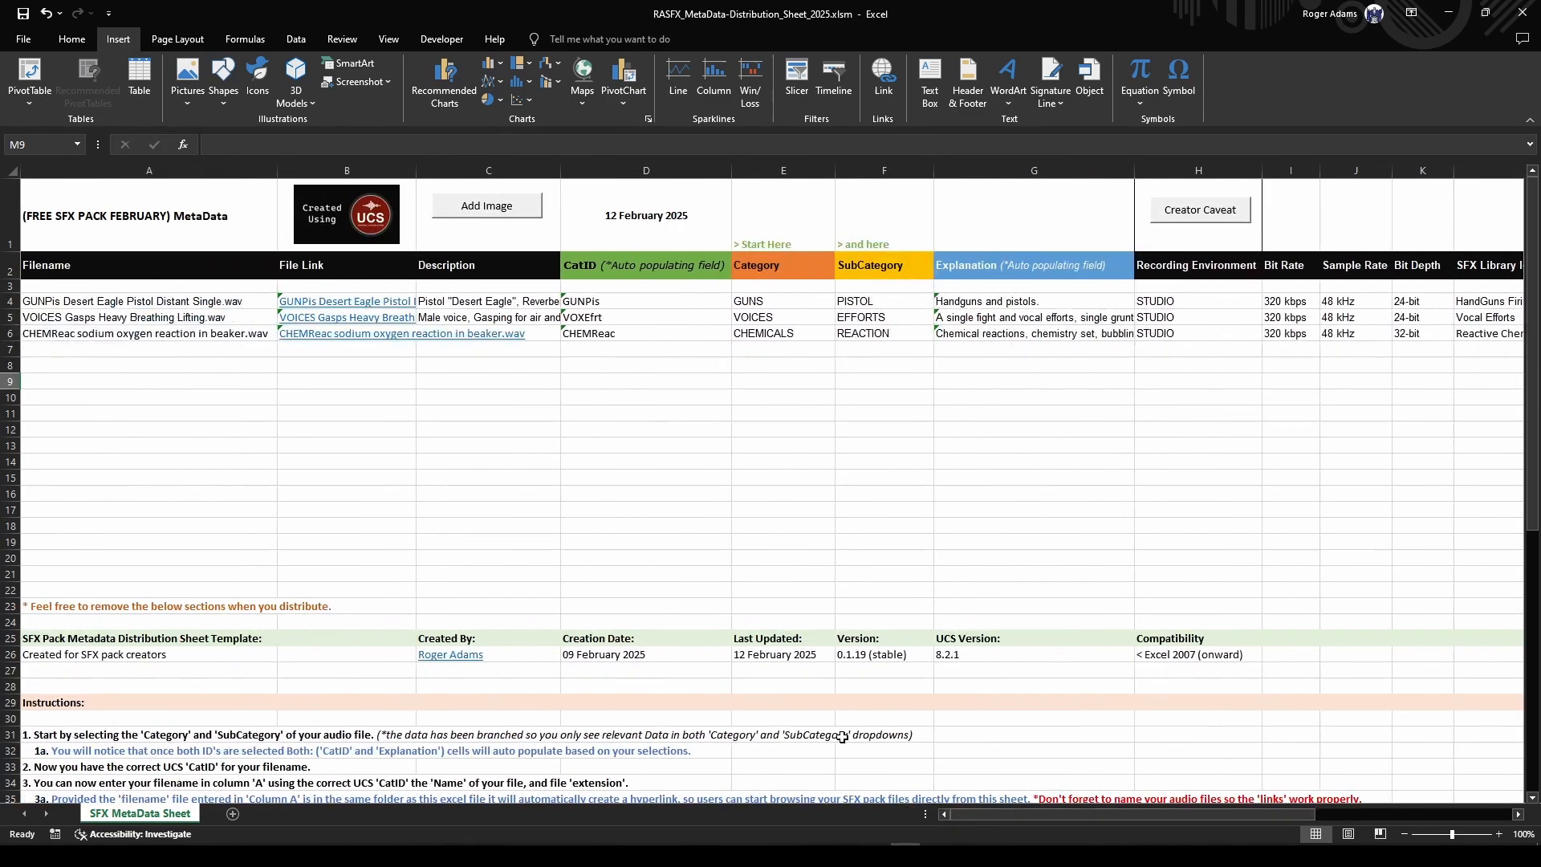
{"action": "left_click", "coordinate": [520, 336]}
{"action": "double_click", "coordinate": [535, 335]}
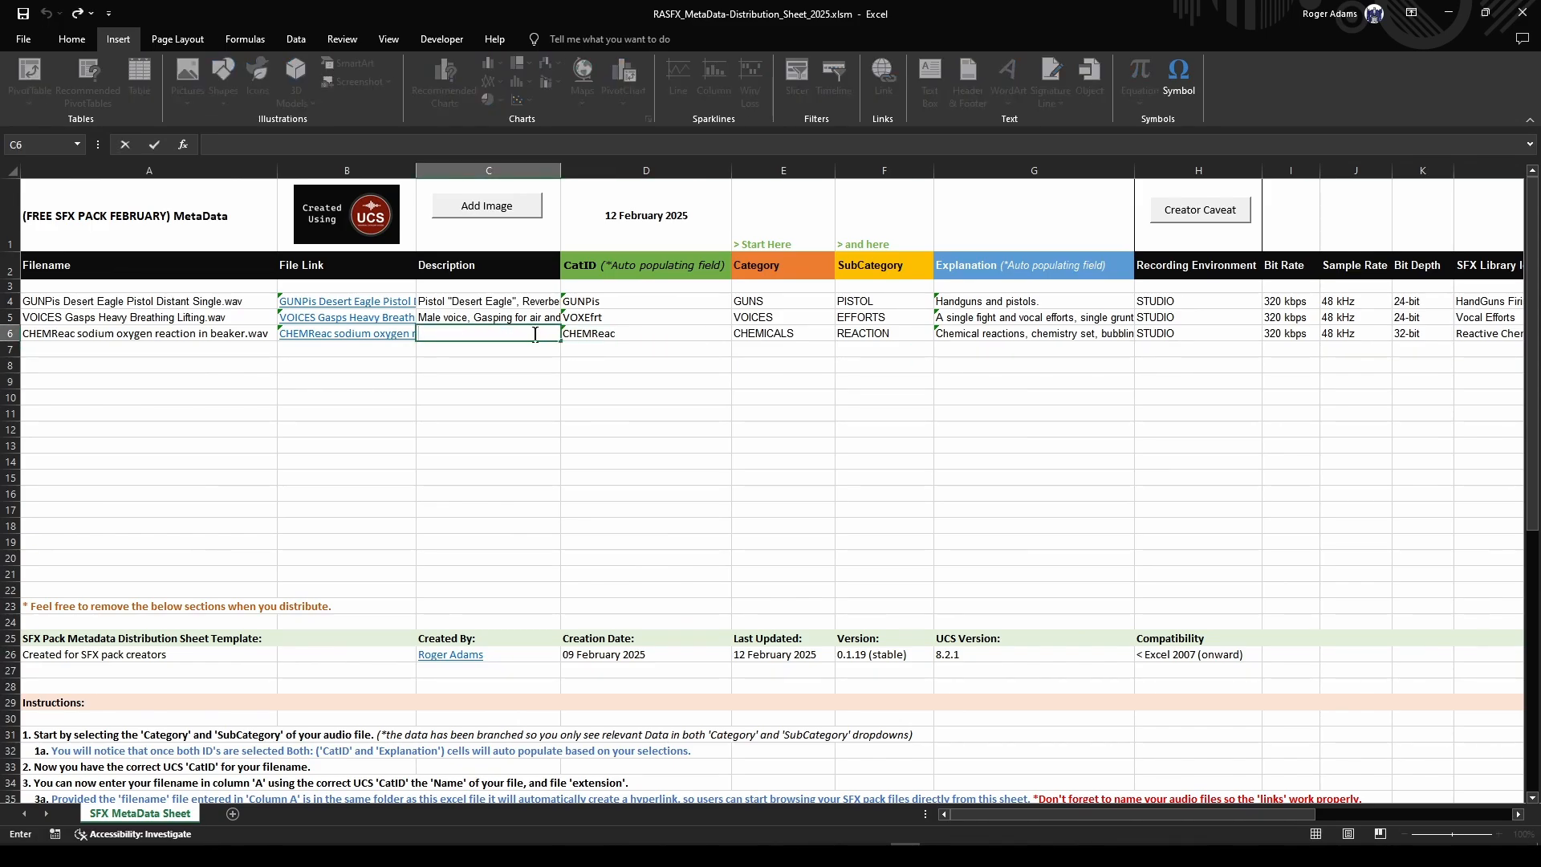
{"action": "type", "text": "Chemical r"}
{"action": "key", "text": "BackSpace"}
{"action": "type", "text": "eaction "}
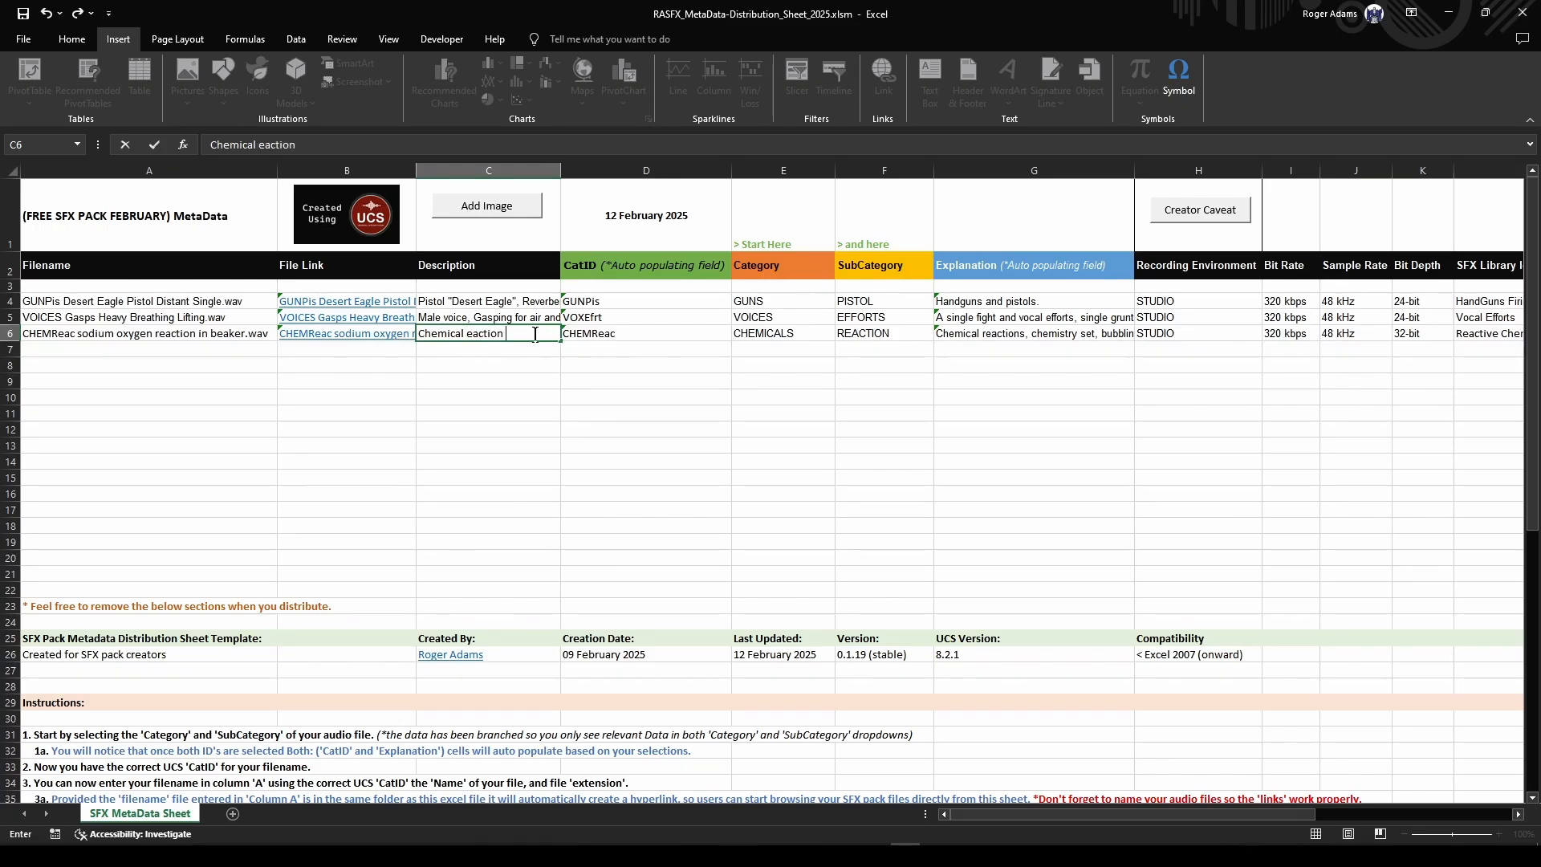
{"action": "type", "text": "Sodium Oxygen"}
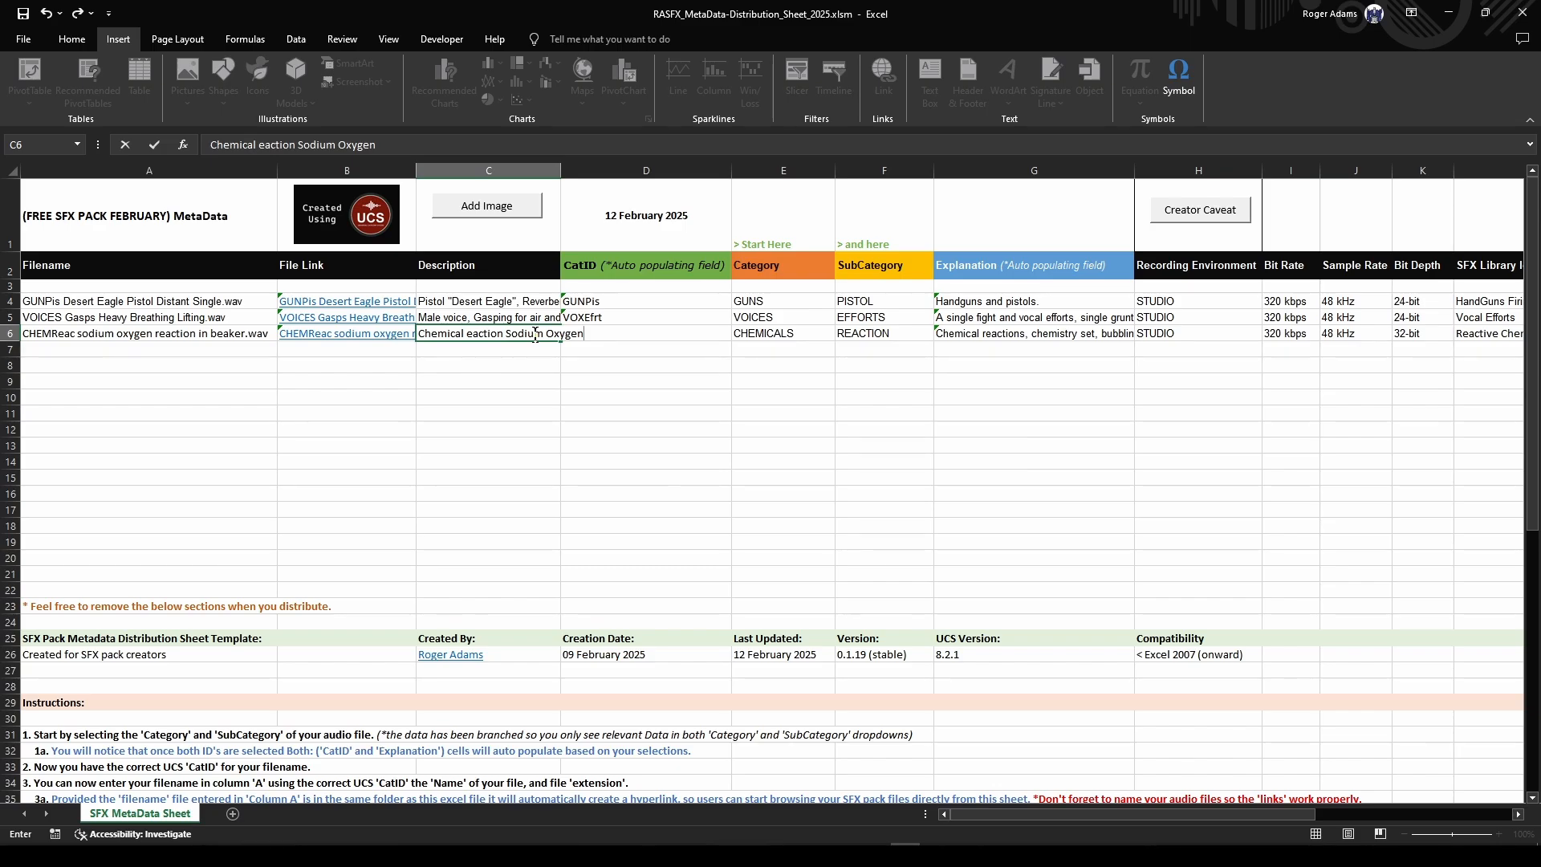
{"action": "type", "text": " in a glass beaker"}
{"action": "type", "text": "over fla"}
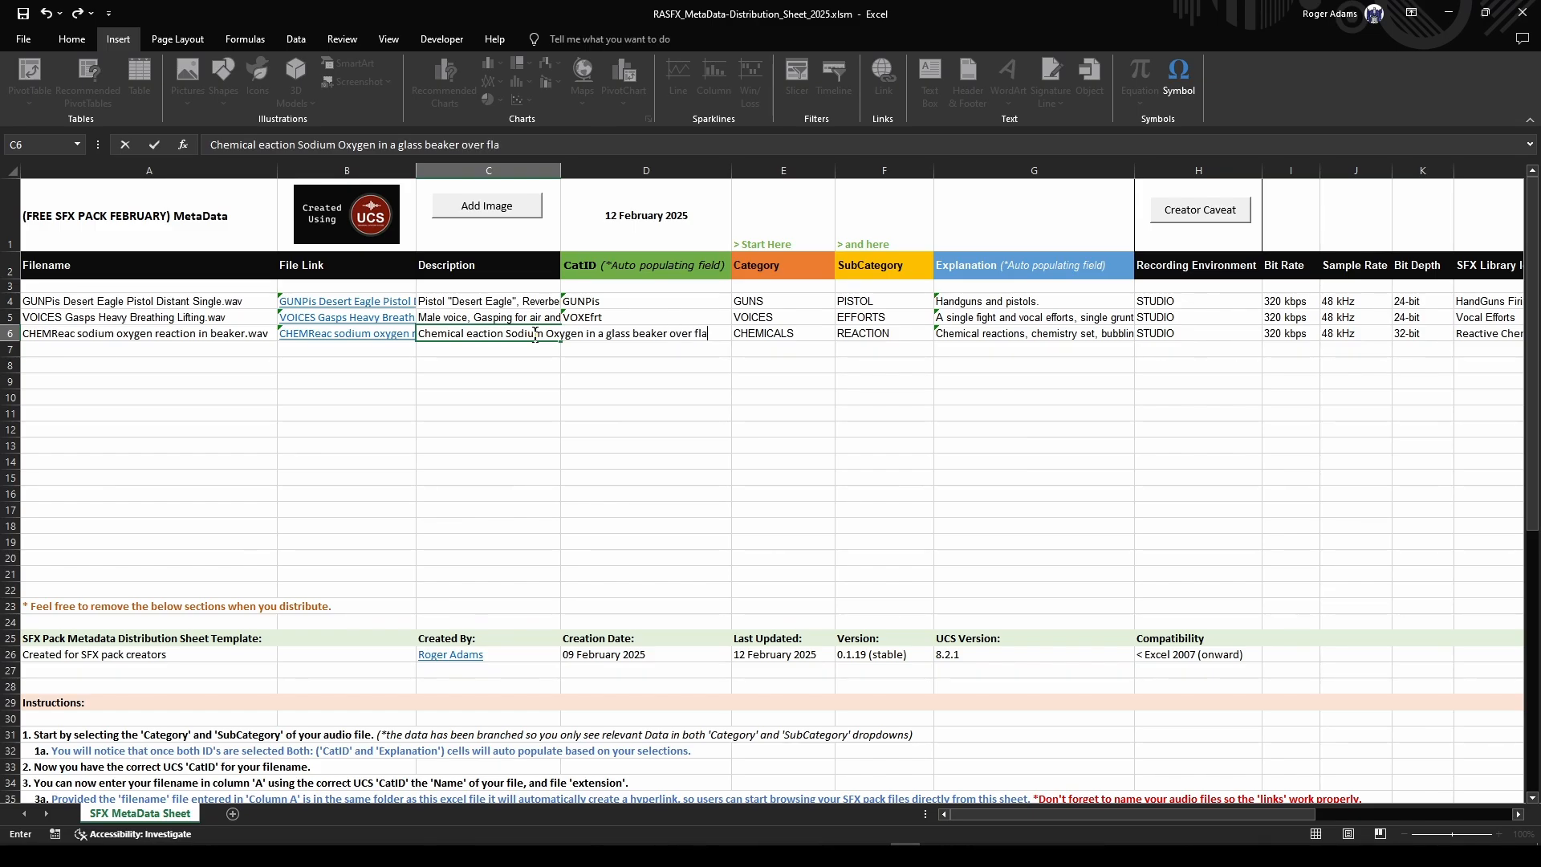
{"action": "type", "text": "me"}
{"action": "key", "text": "BackSpace"}
{"action": "key", "text": "BackSpace"}
{"action": "key", "text": "BackSpace"}
{"action": "key", "text": "BackSpace"}
{"action": "key", "text": "BackSpace"}
{"action": "key", "text": "BackSpace"}
{"action": "left_click", "coordinate": [467, 334]}
{"action": "type", "text": "r"}
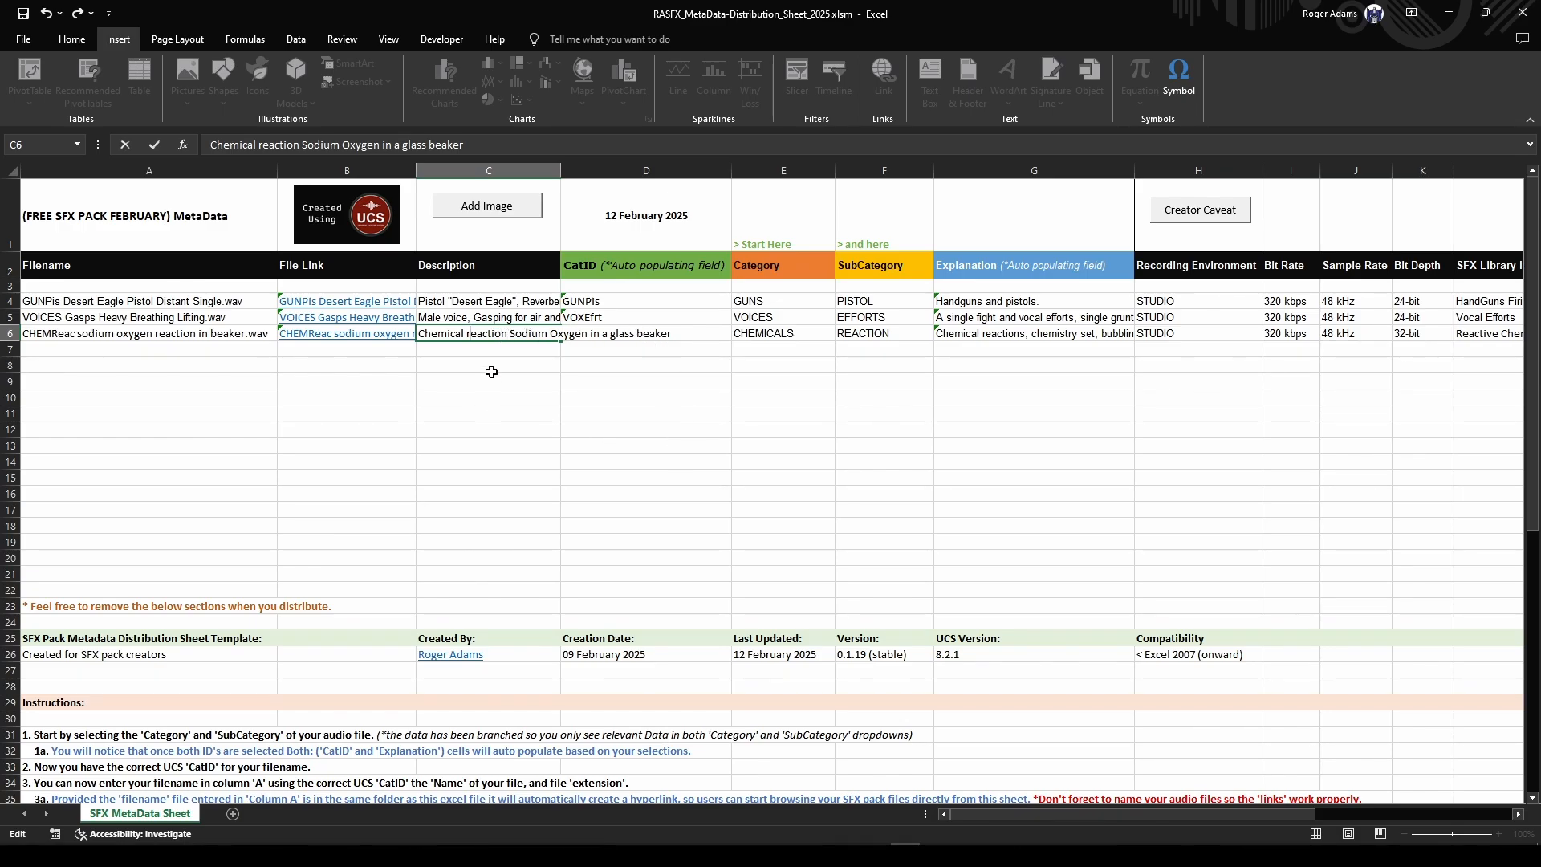
- Commit the Description in C6 and open row 6's Company cell, N6, for entry
{"action": "key", "text": "Tab"}
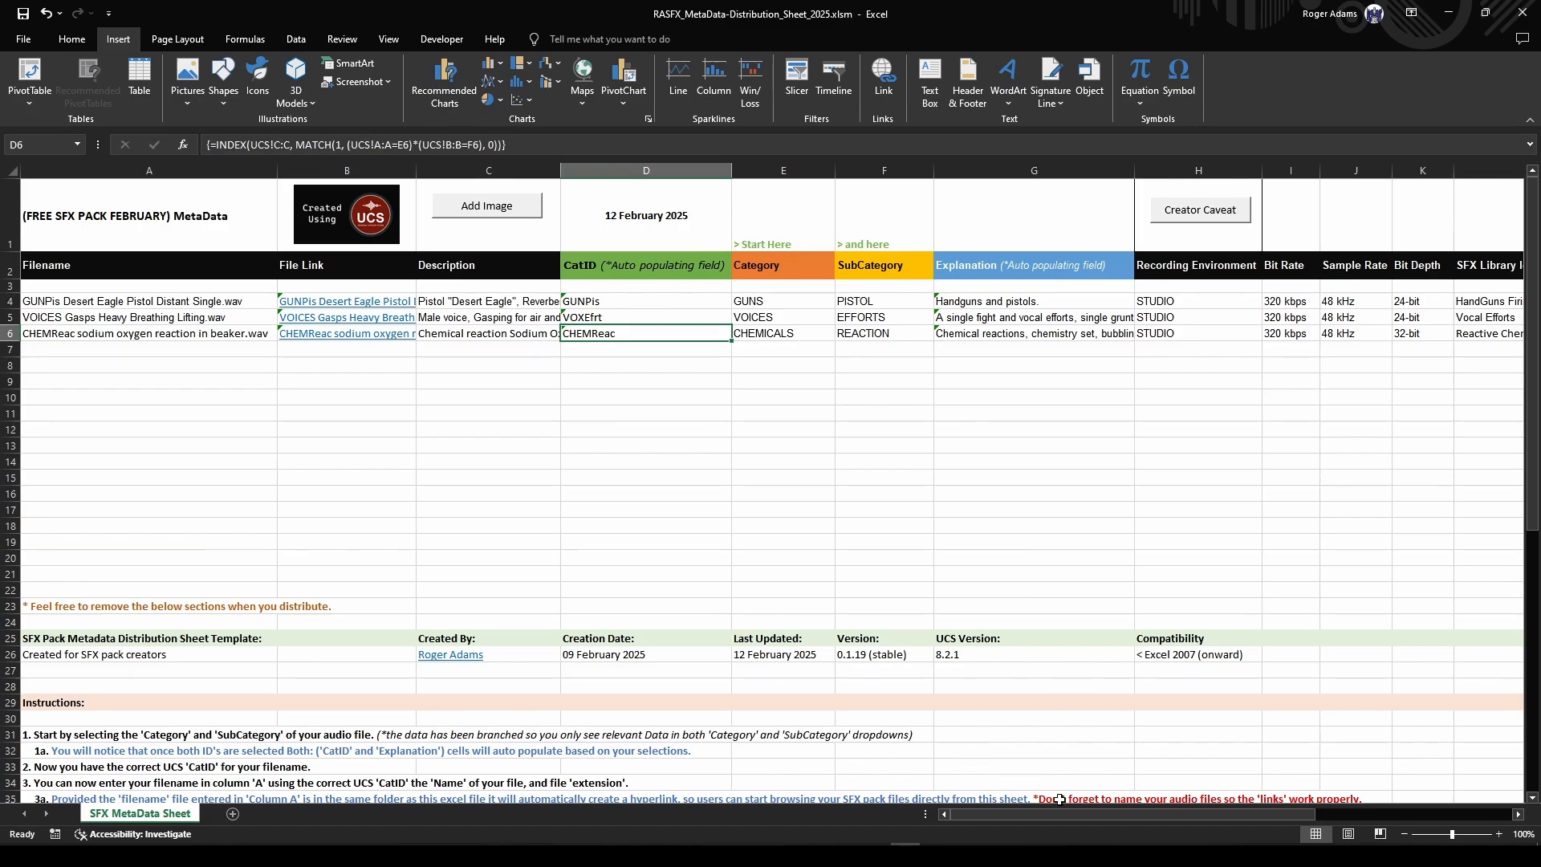
{"action": "left_click_drag", "start_coordinate": [1053, 826], "coordinate": [1103, 826]}
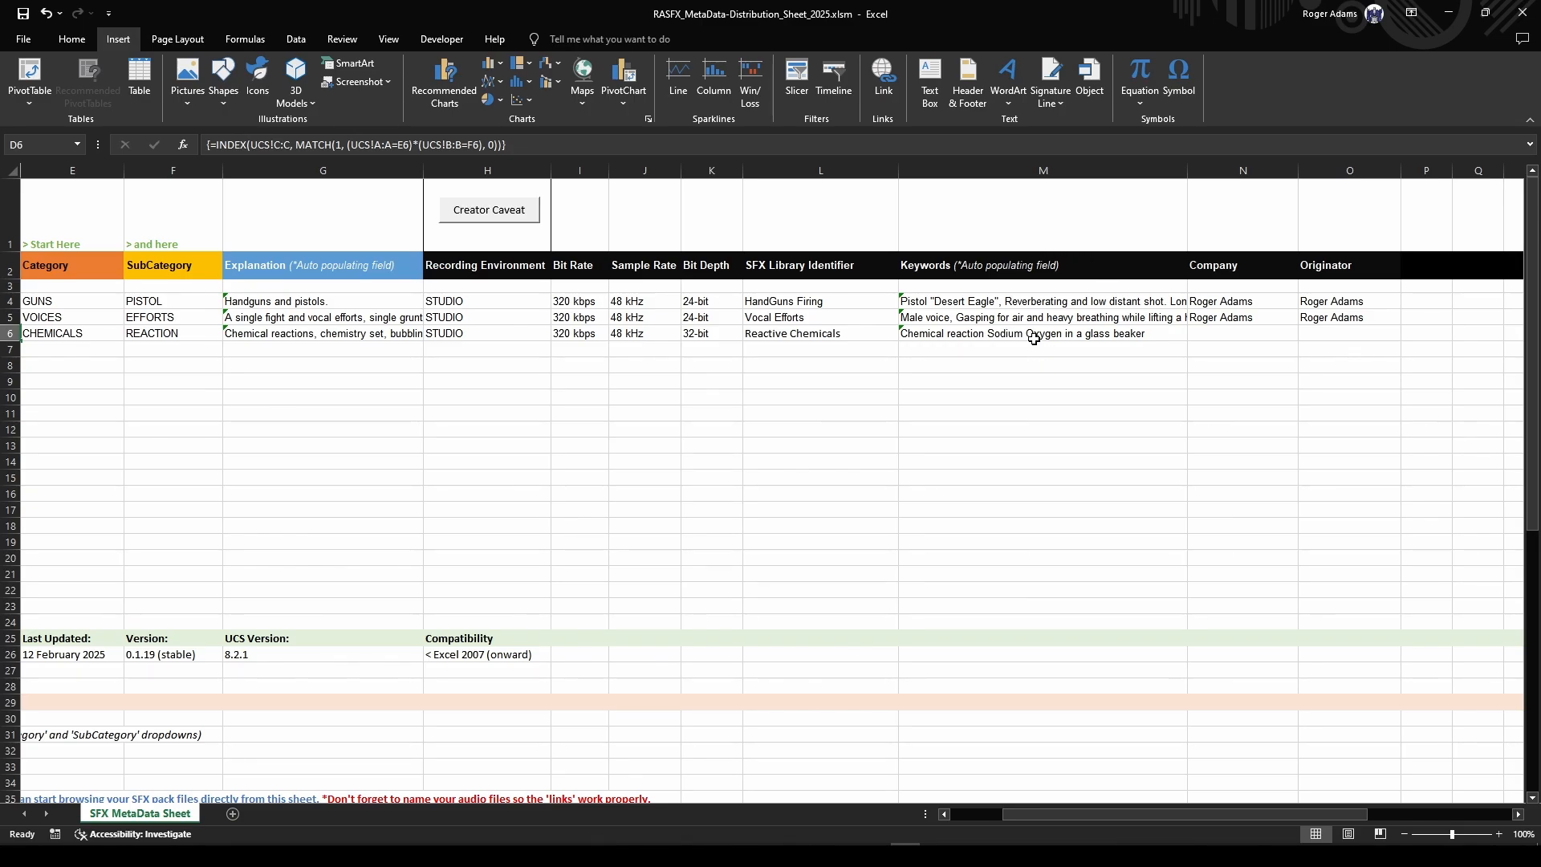
{"action": "left_click", "coordinate": [1247, 335]}
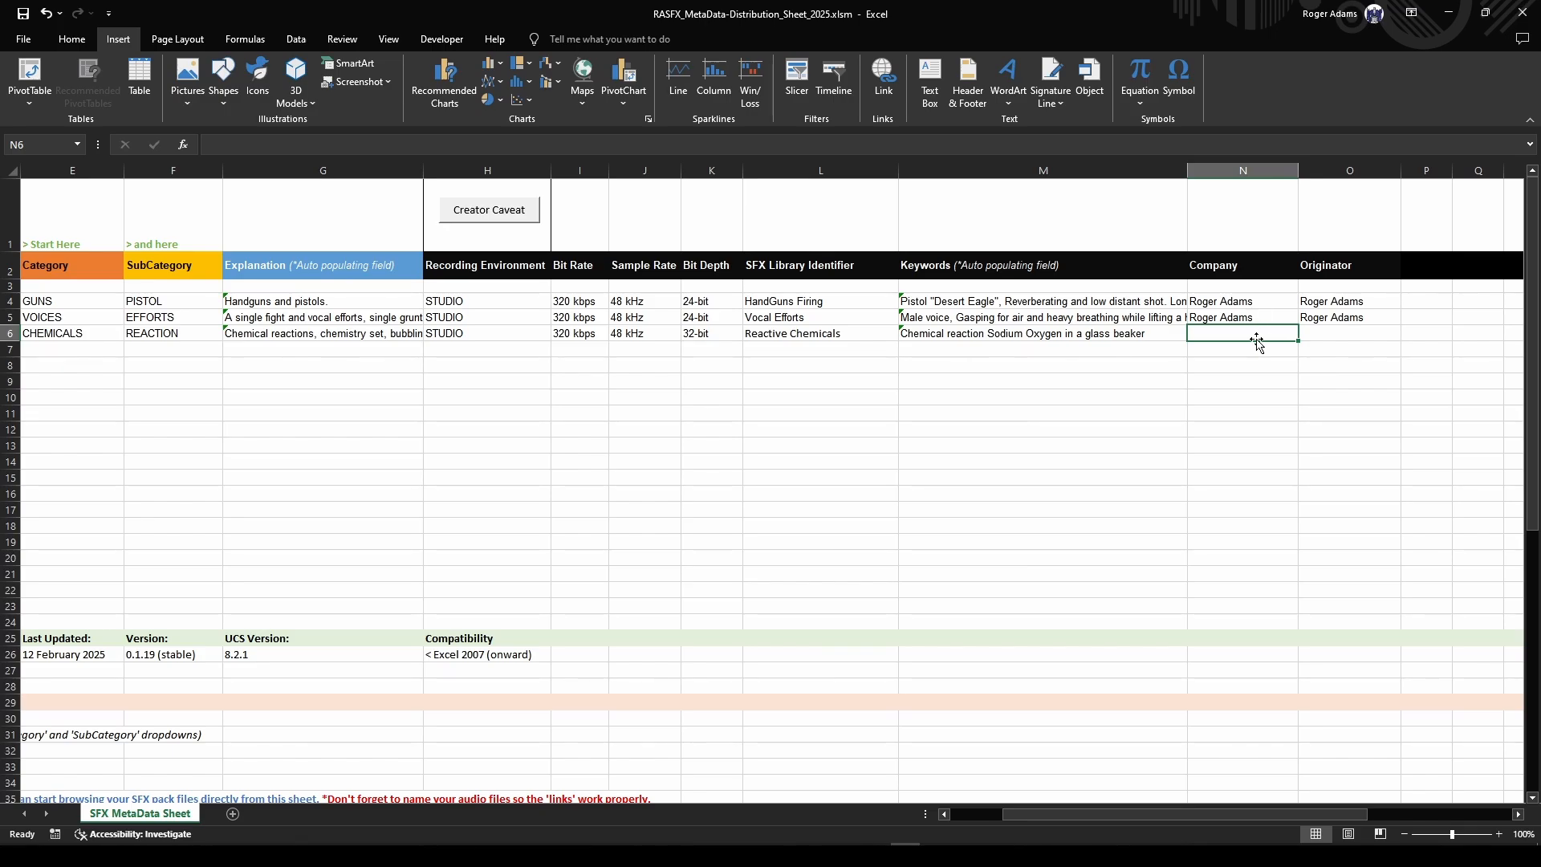
{"action": "double_click", "coordinate": [1258, 336]}
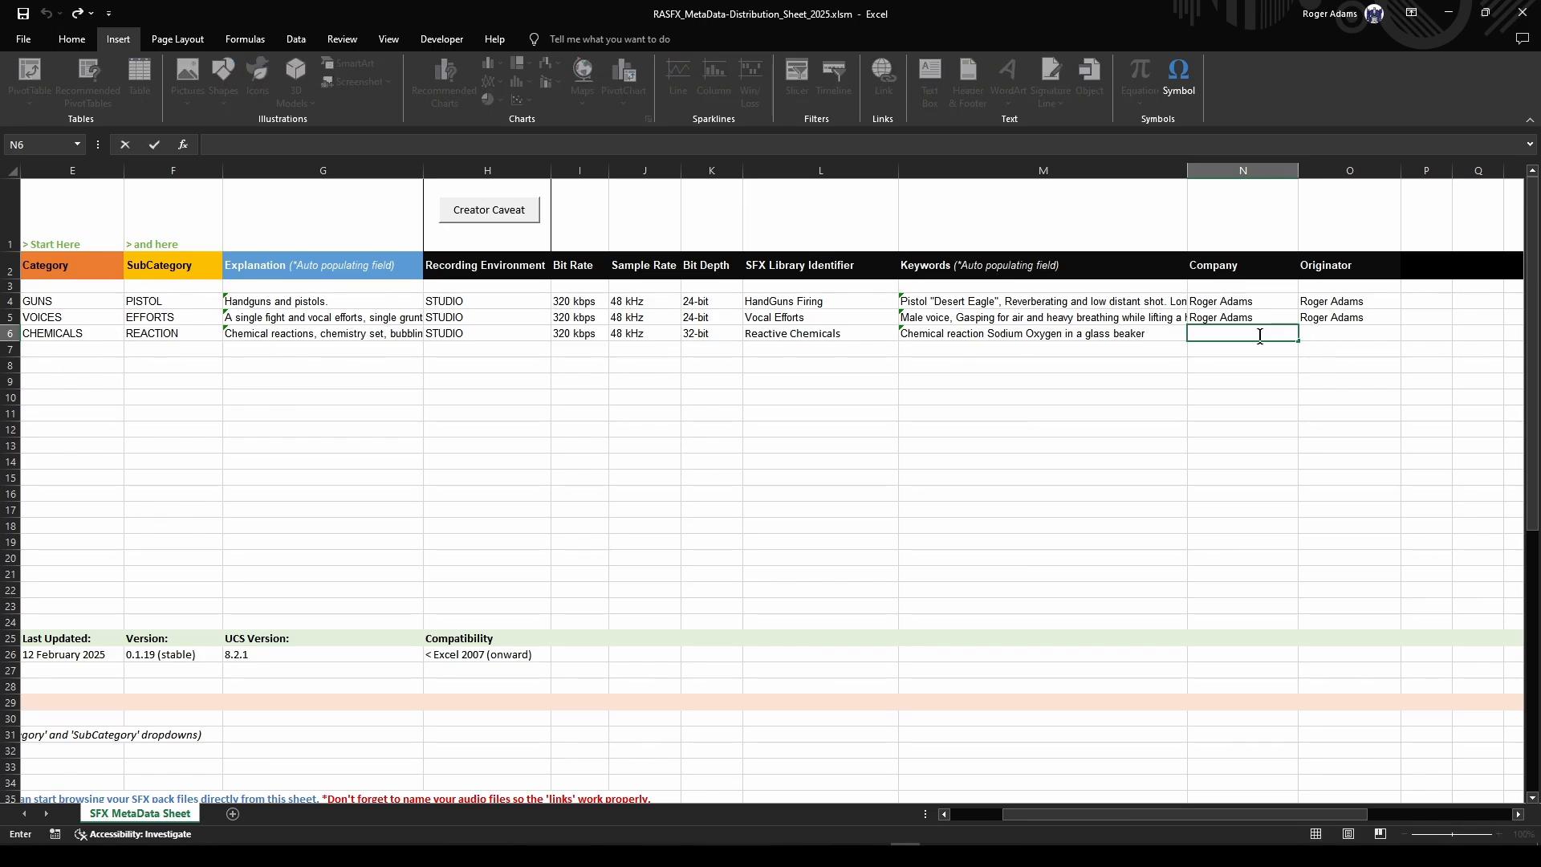
{"action": "type", "text": "Roger"}
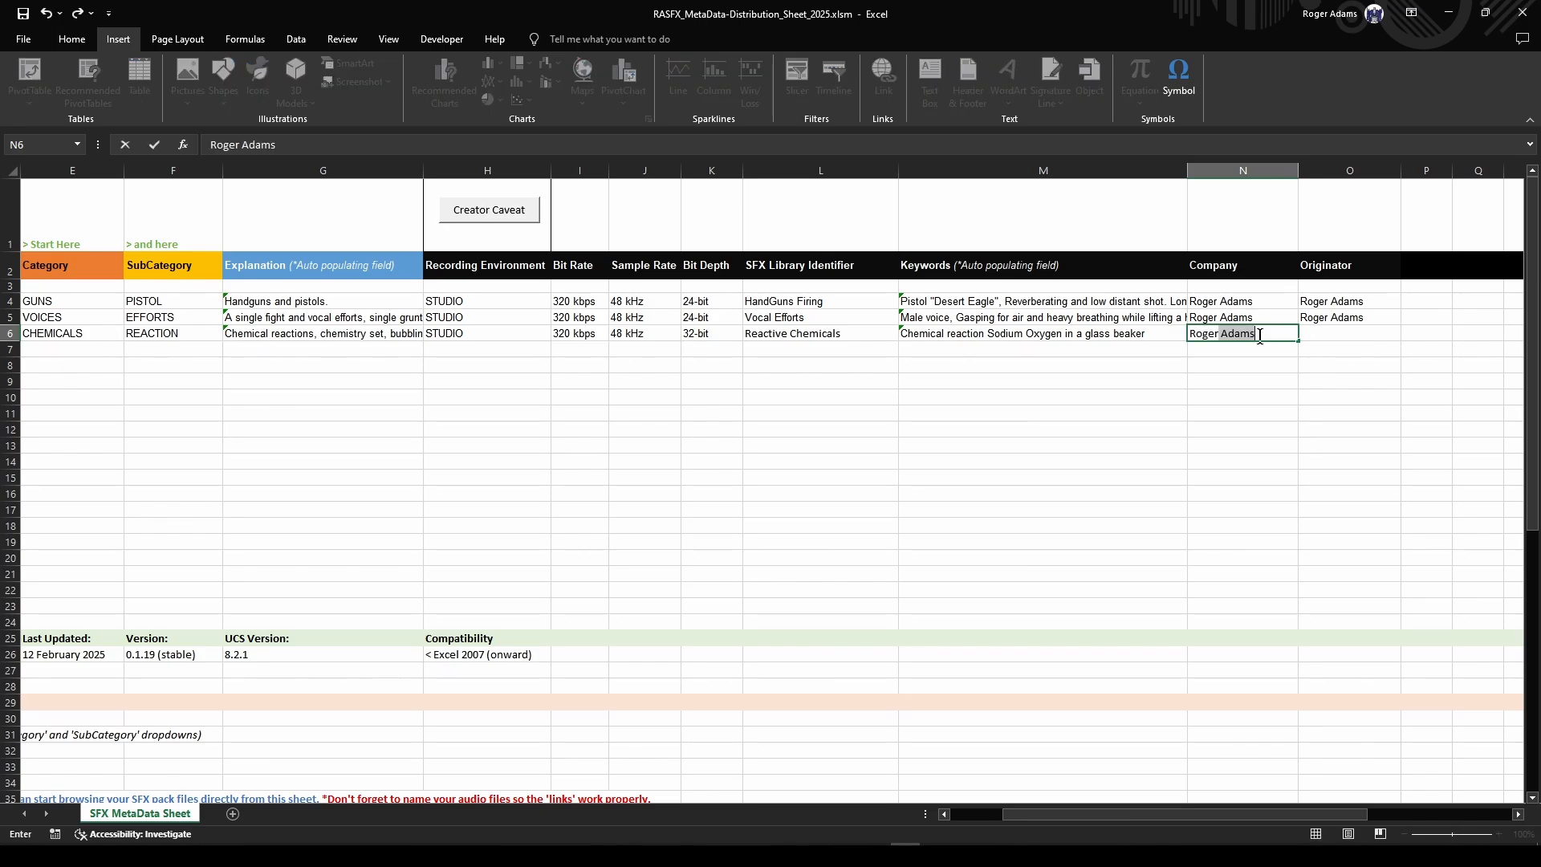
{"action": "key", "text": "BackSpace"}
{"action": "key", "text": "BackSpace"}
{"action": "key", "text": "BackSpace"}
{"action": "key", "text": "BackSpace"}
{"action": "key", "text": "BackSpace"}
{"action": "key", "text": "BackSpace"}
{"action": "key", "text": "BackSpace"}
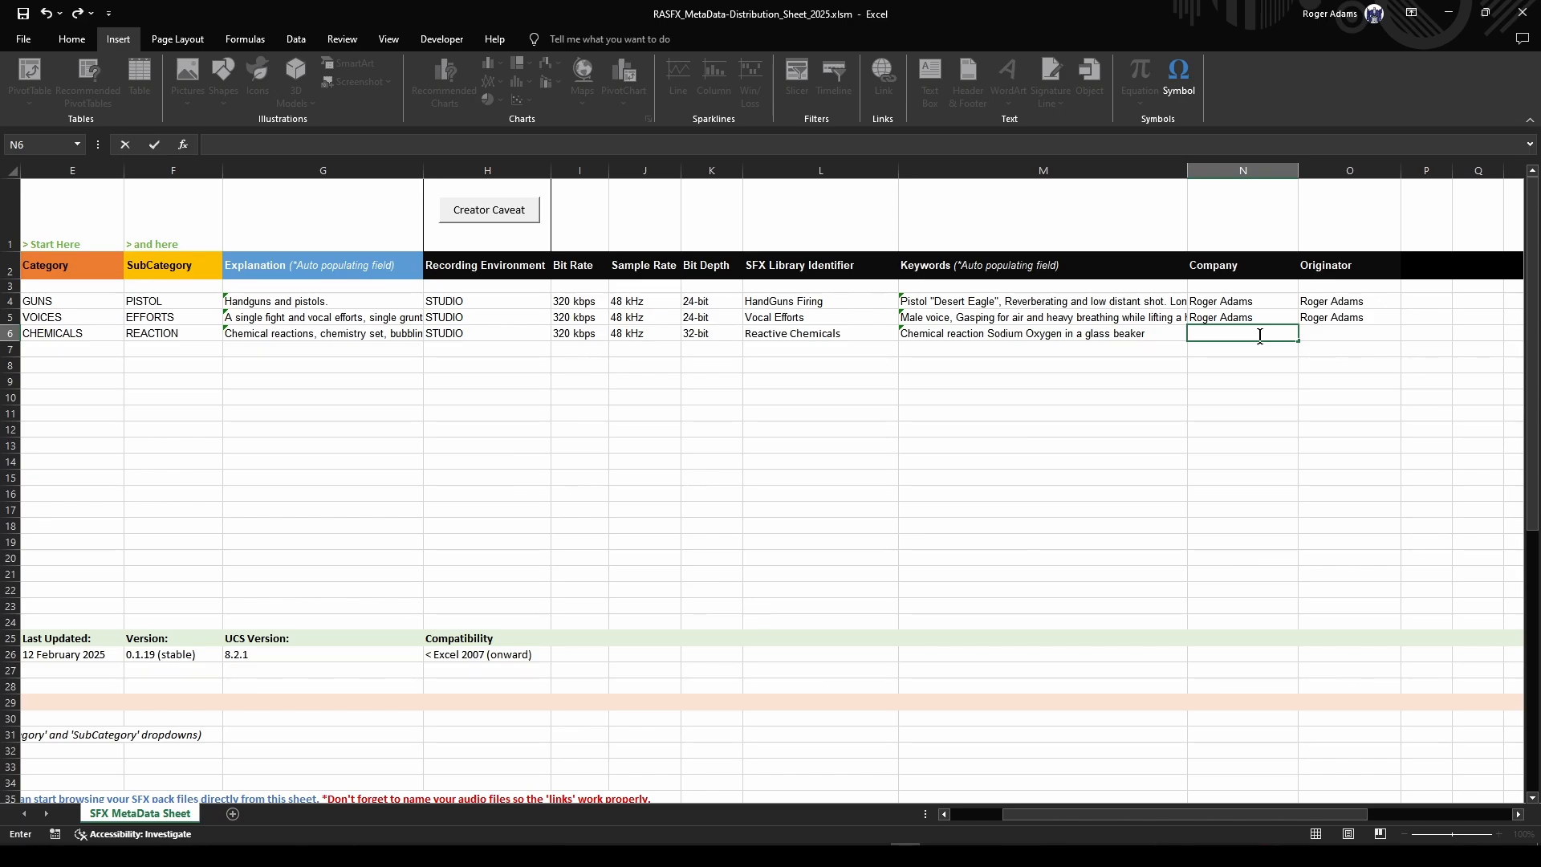
- Enter "Brand" as row 6's Company in N6 and the originator's full name in O6
{"action": "type", "text": "Brand"}
{"action": "left_click", "coordinate": [1344, 332]}
{"action": "type", "text": "Roger Adams"}
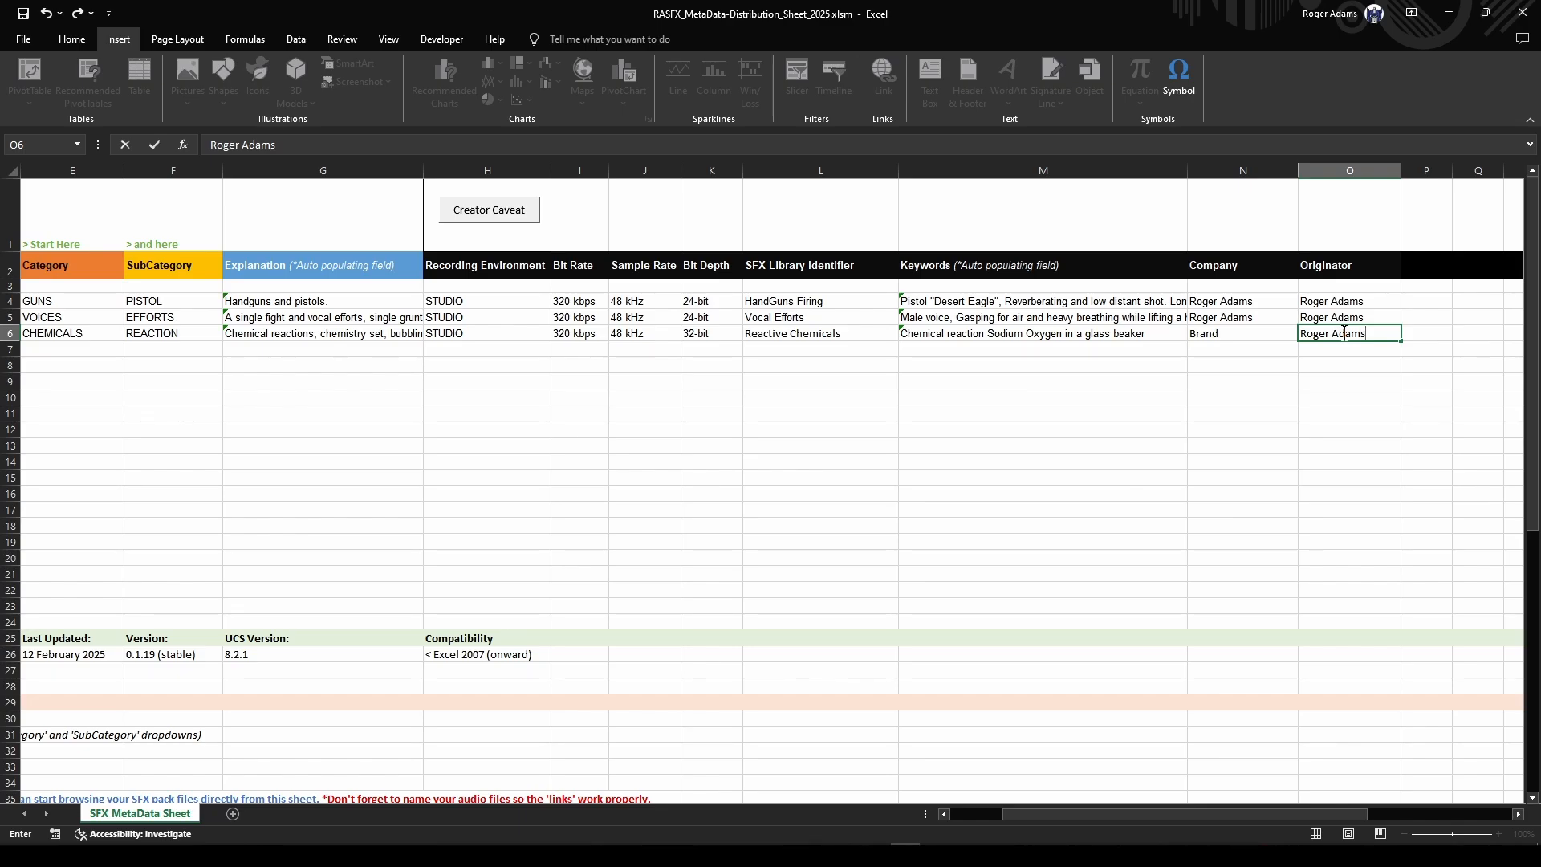
{"action": "left_click", "coordinate": [1091, 399]}
- Review the template's Instructions, Special Credit and Disclaimer sections along with the metadata columns through Originator
{"action": "scroll", "coordinate": [552, 577], "scroll_direction": "down", "scroll_amount": 1}
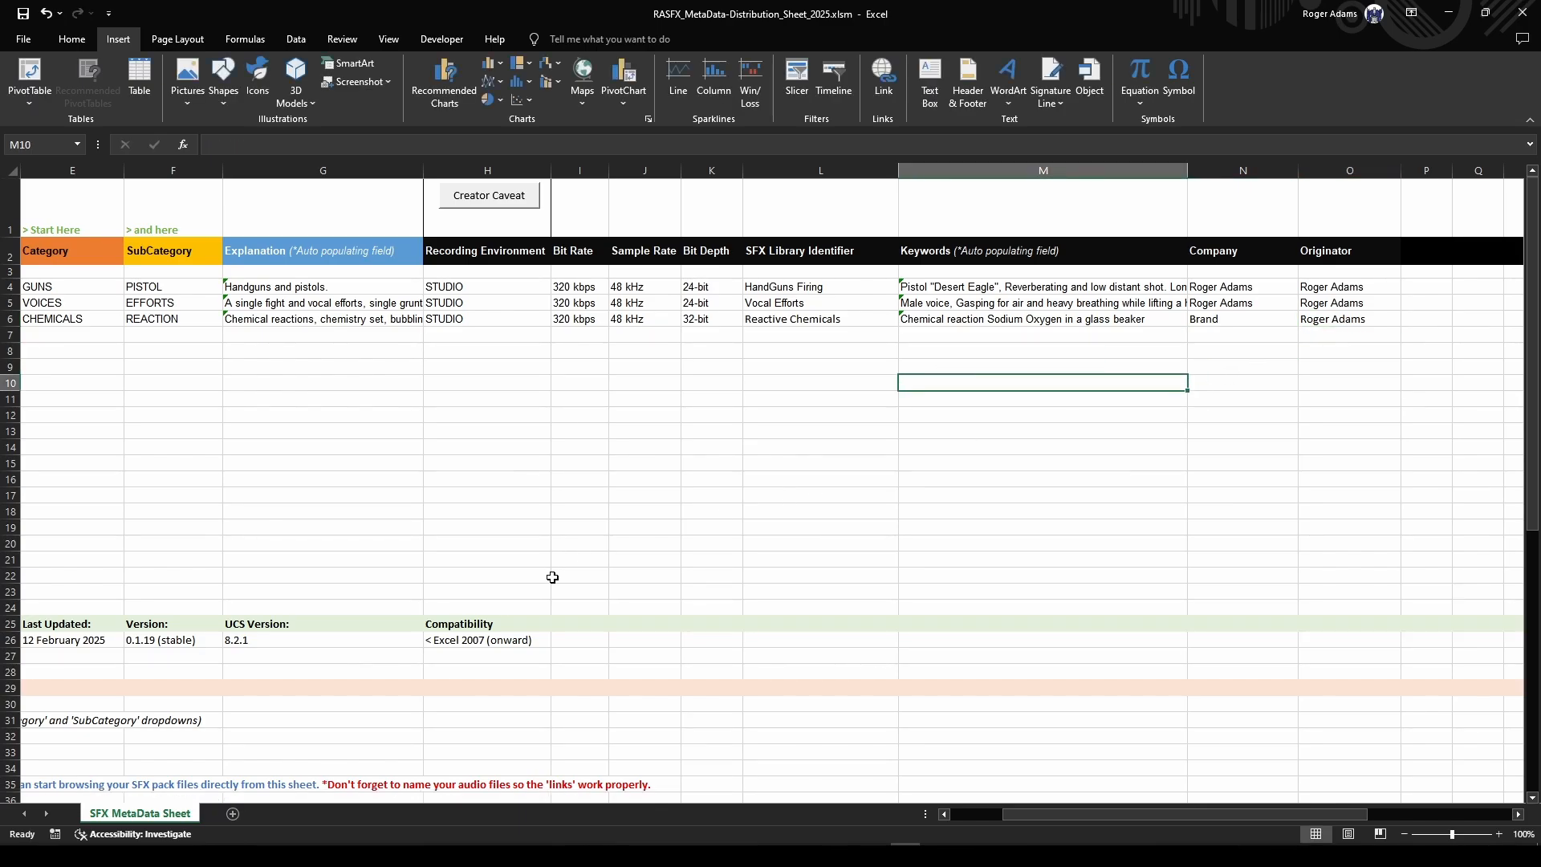
{"action": "scroll", "coordinate": [552, 577], "scroll_direction": "down", "scroll_amount": 6}
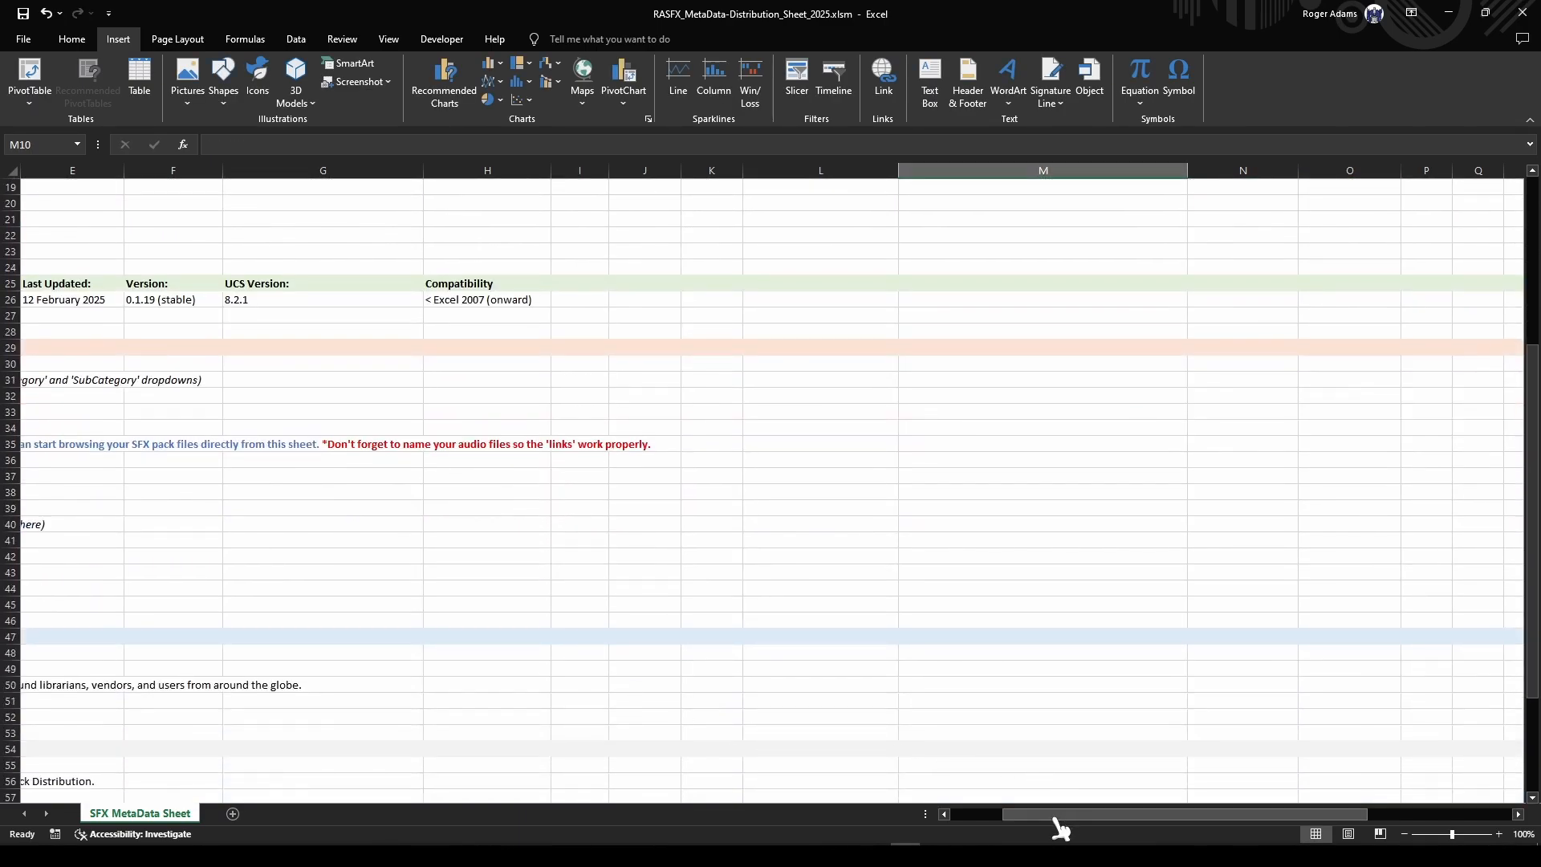
{"action": "left_click_drag", "start_coordinate": [1053, 817], "coordinate": [995, 813]}
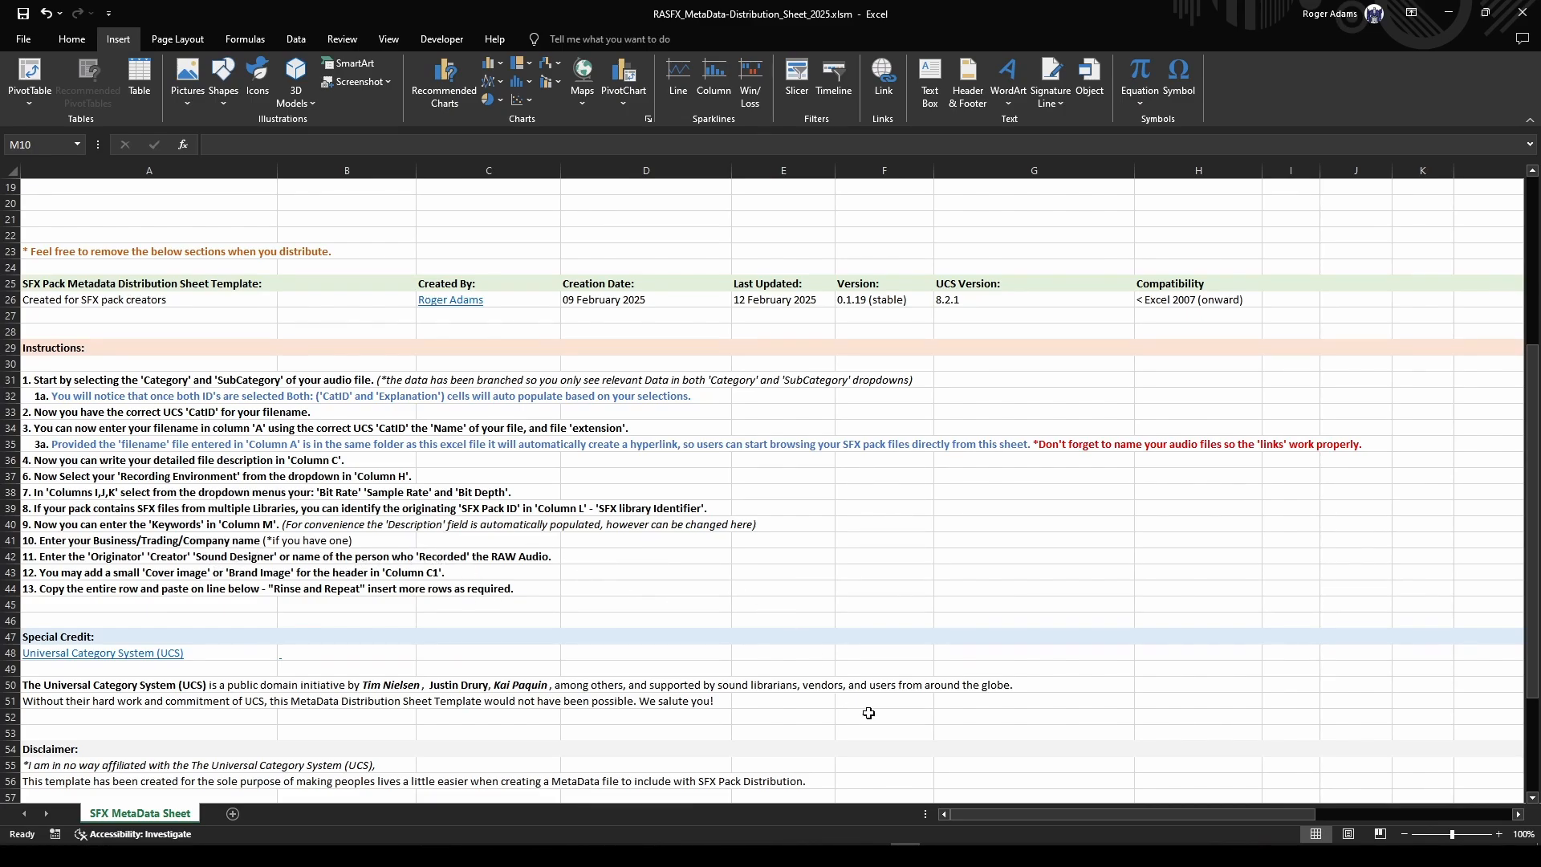
{"action": "scroll", "coordinate": [1170, 665], "scroll_direction": "up", "scroll_amount": 6}
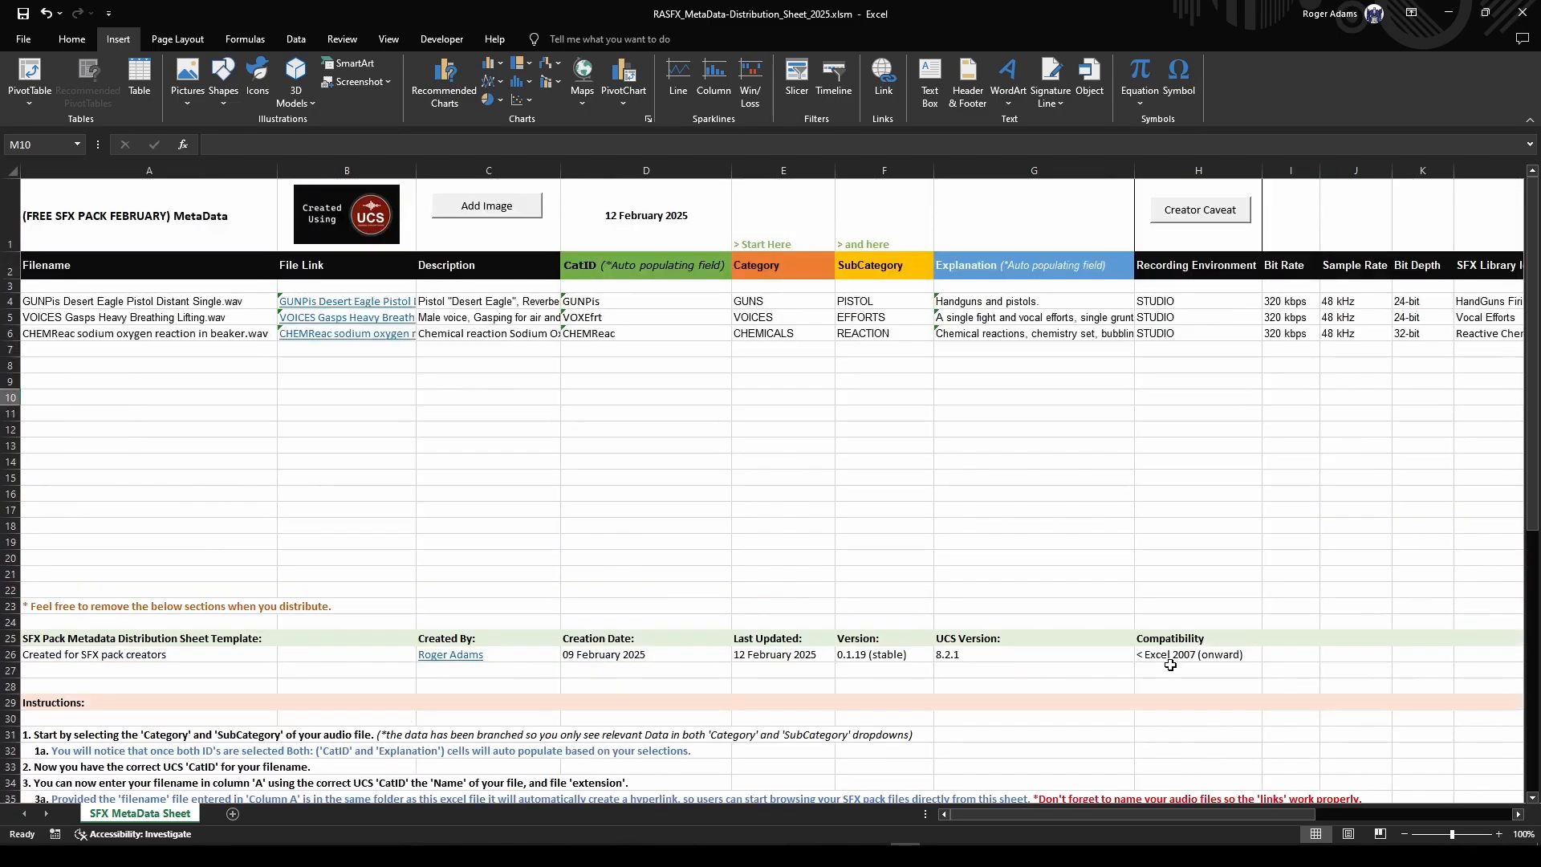
{"action": "left_click_drag", "start_coordinate": [991, 814], "coordinate": [1058, 814]}
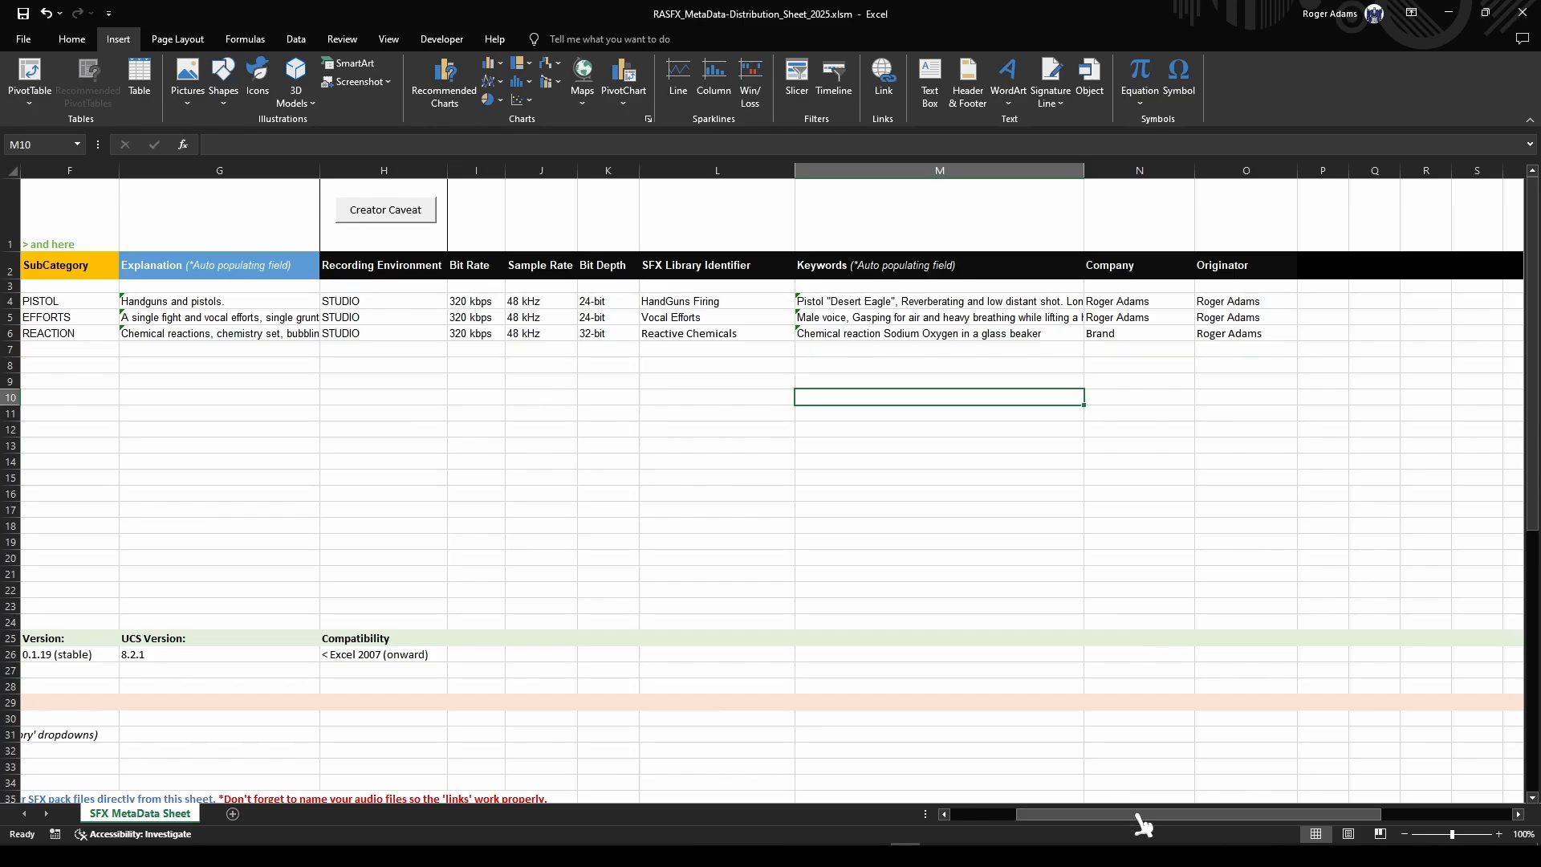
{"action": "left_click_drag", "start_coordinate": [1136, 815], "coordinate": [1125, 815]}
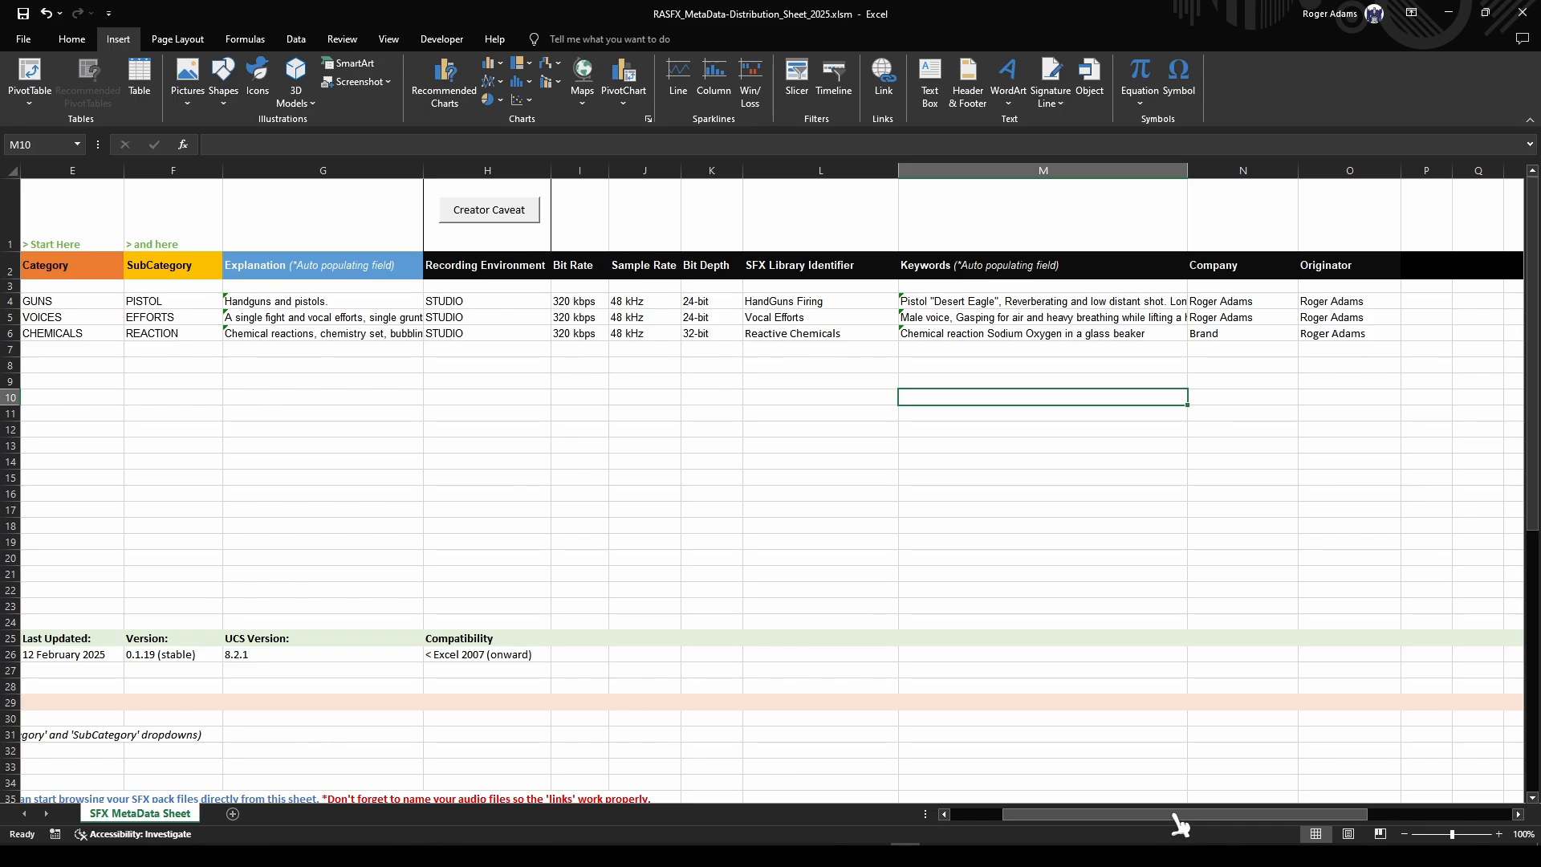
{"action": "left_click_drag", "start_coordinate": [1174, 814], "coordinate": [1093, 815]}
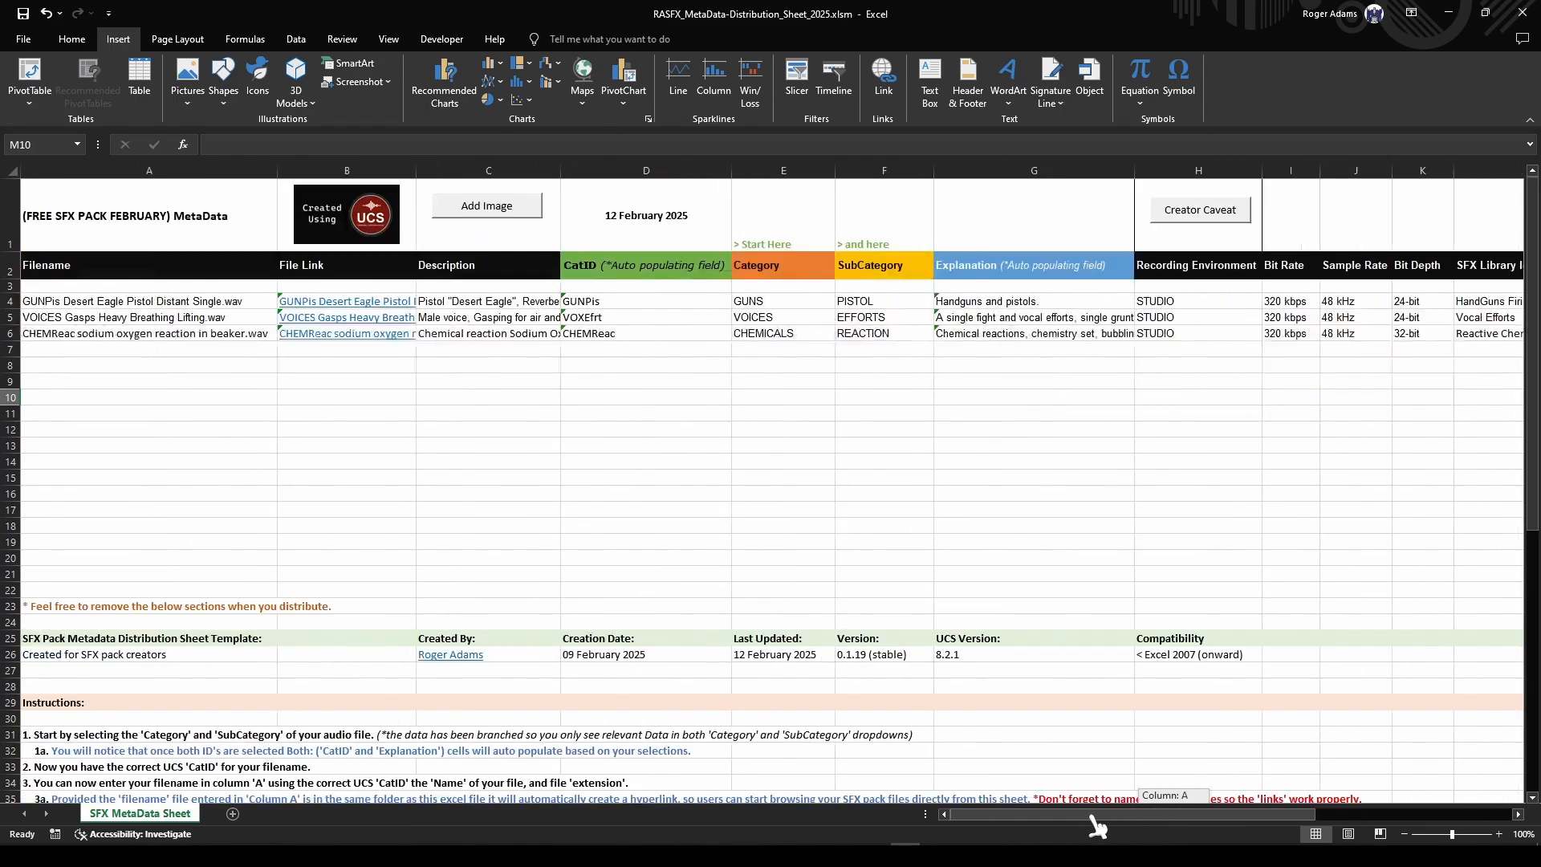
{"action": "scroll", "coordinate": [656, 534], "scroll_direction": "down", "scroll_amount": 6}
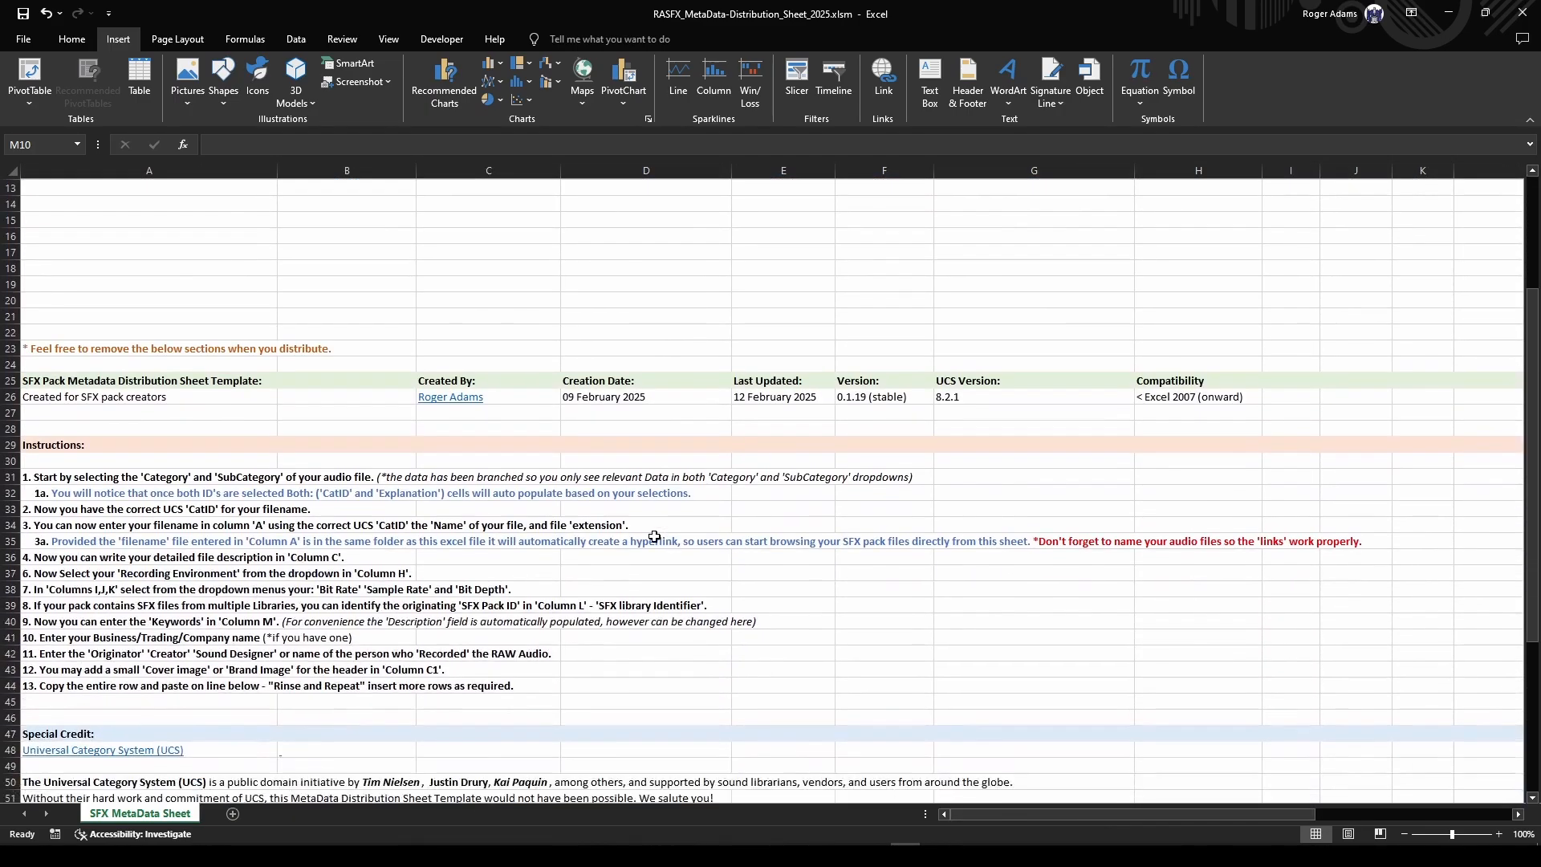
{"action": "scroll", "coordinate": [654, 536], "scroll_direction": "down", "scroll_amount": 1}
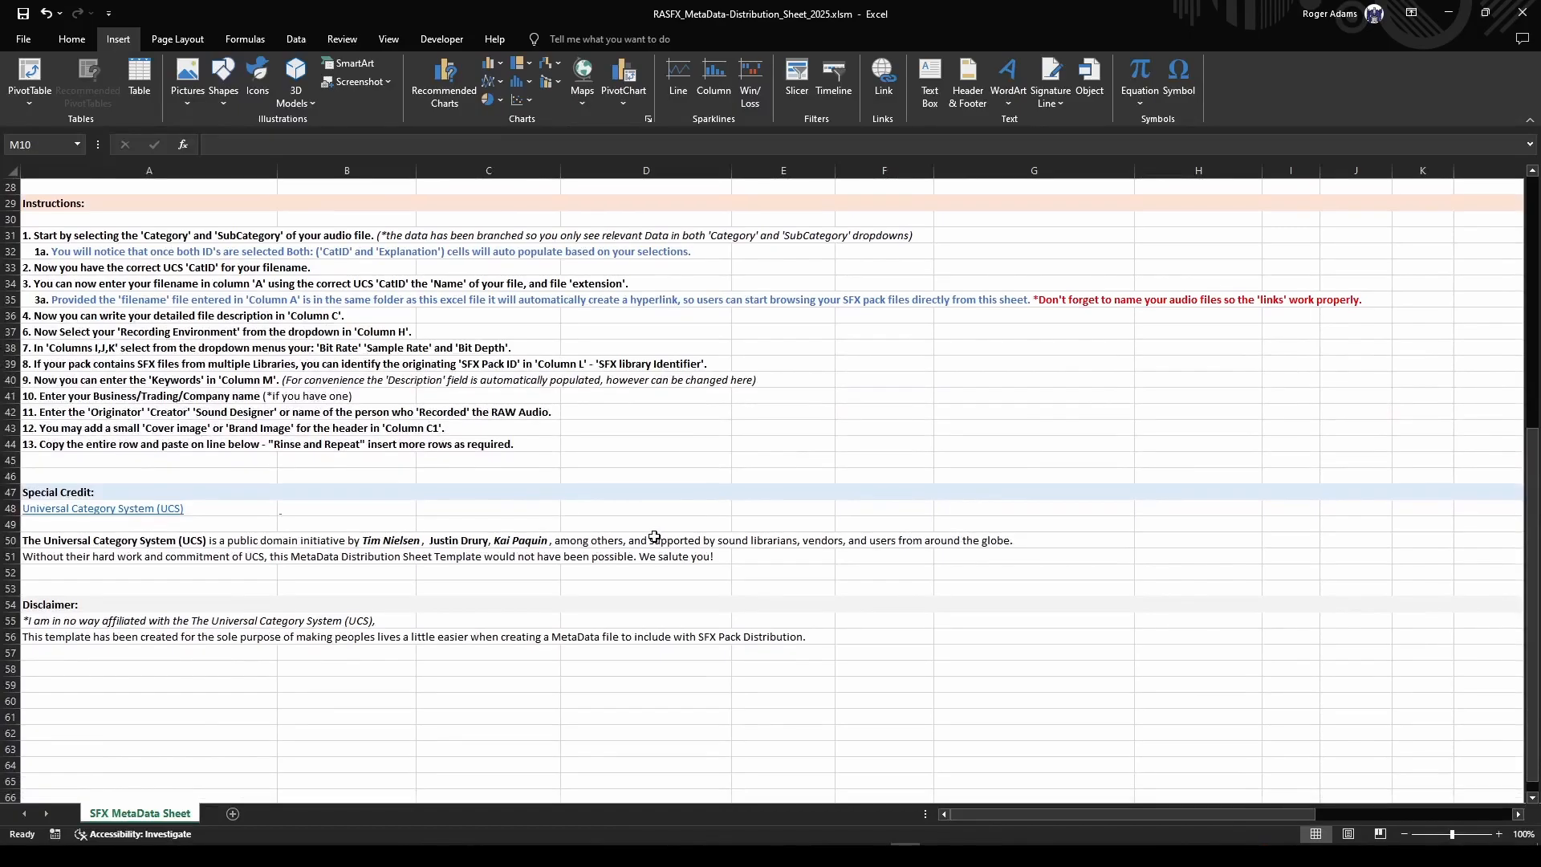
{"action": "scroll", "coordinate": [654, 536], "scroll_direction": "up", "scroll_amount": 1}
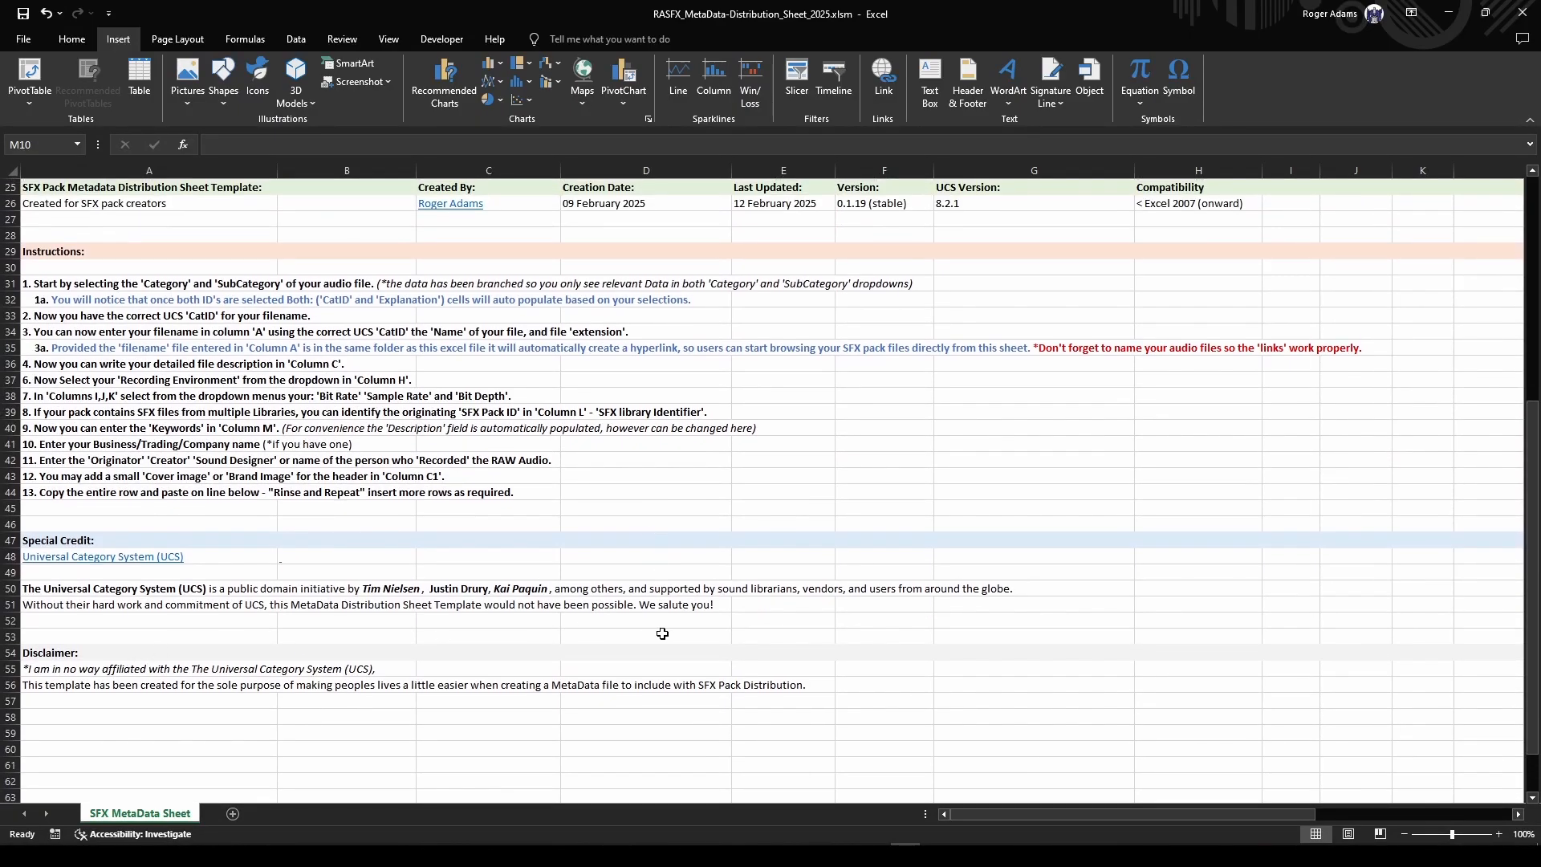
{"action": "scroll", "coordinate": [662, 633], "scroll_direction": "up", "scroll_amount": 1}
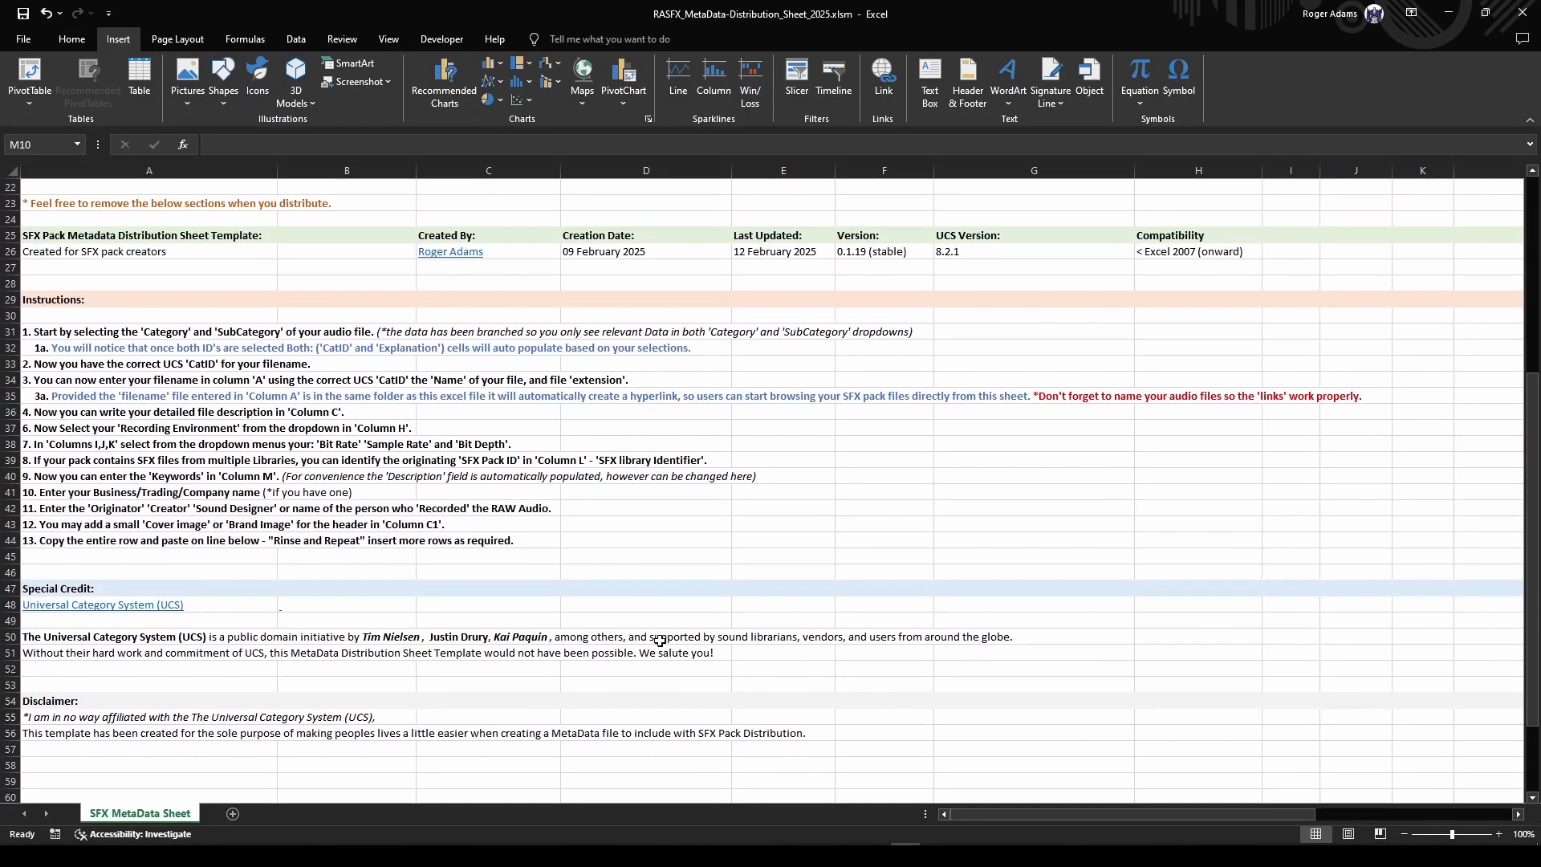
{"action": "scroll", "coordinate": [659, 639], "scroll_direction": "up", "scroll_amount": 3}
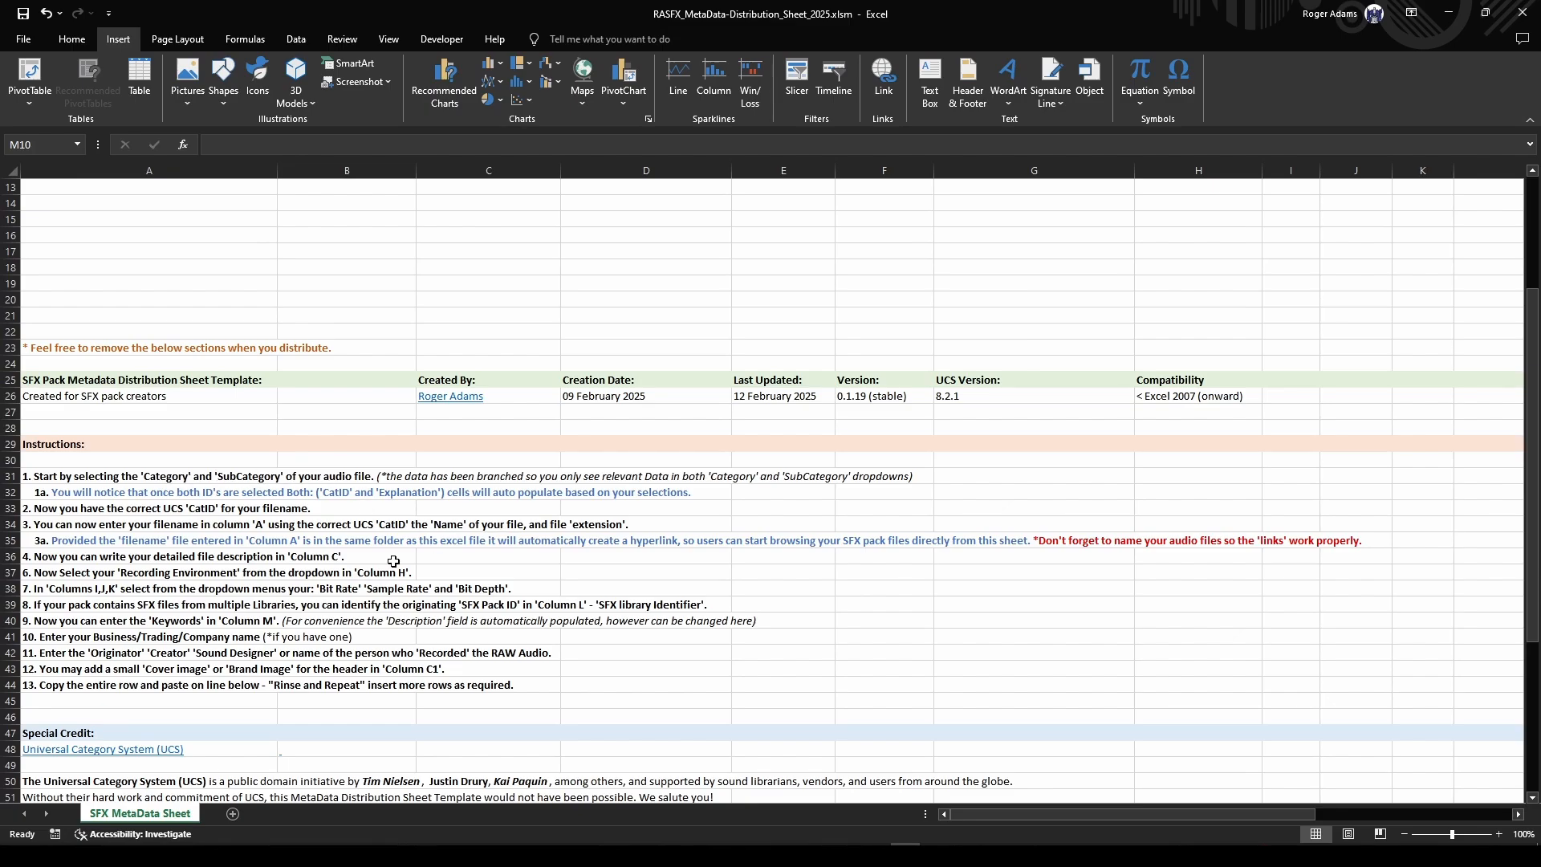
{"action": "scroll", "coordinate": [519, 657], "scroll_direction": "up", "scroll_amount": 3}
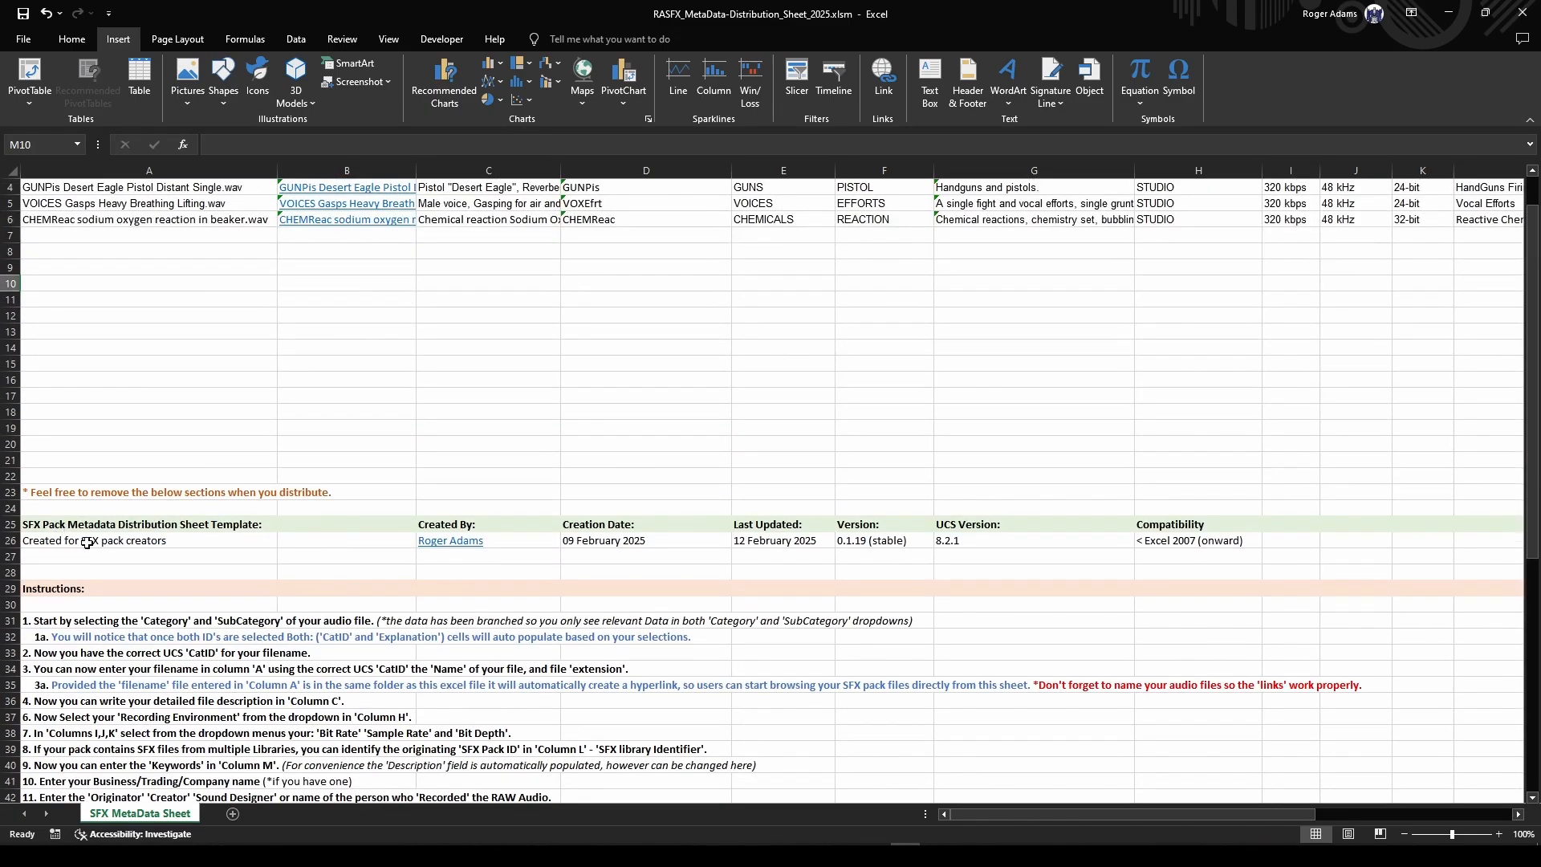
{"action": "scroll", "coordinate": [740, 686], "scroll_direction": "up", "scroll_amount": 1}
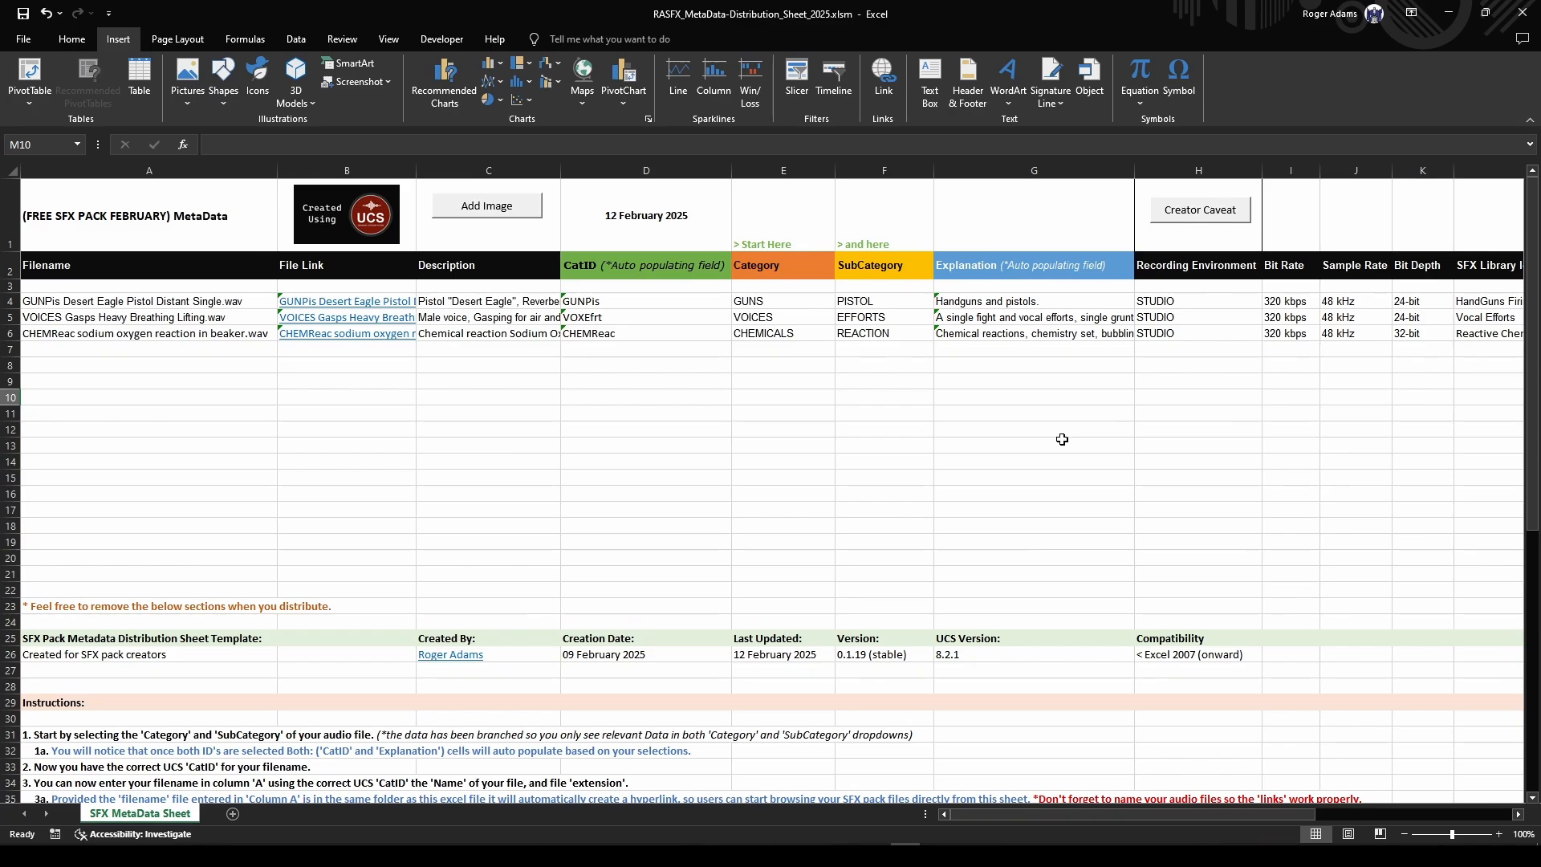
- Inspect the editable date in header cell D1 without changing it
{"action": "left_click", "coordinate": [646, 215]}
{"action": "double_click", "coordinate": [647, 216]}
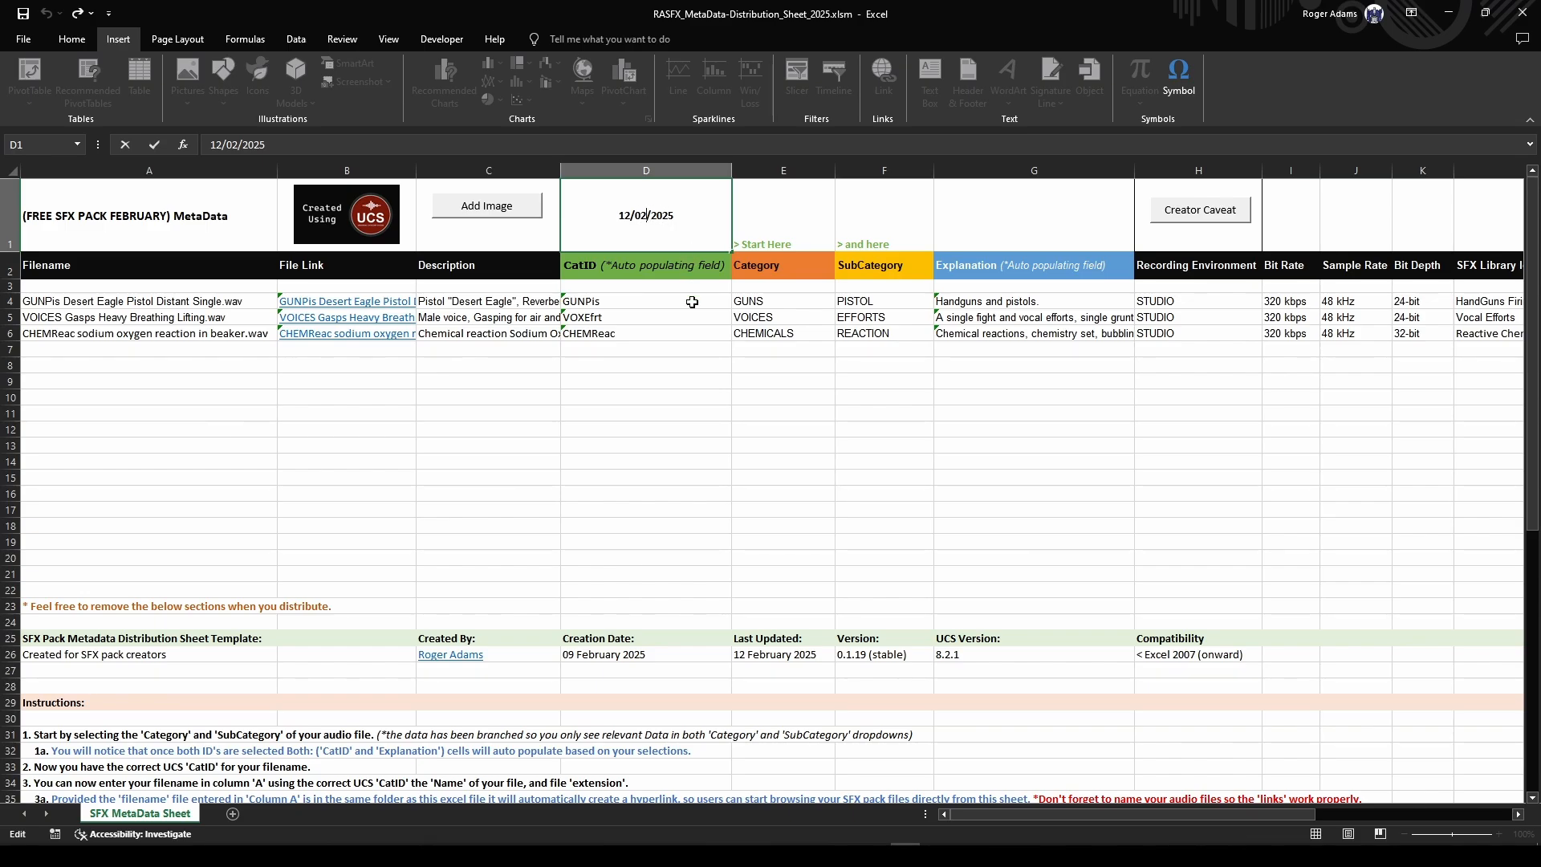
{"action": "left_click", "coordinate": [688, 513]}
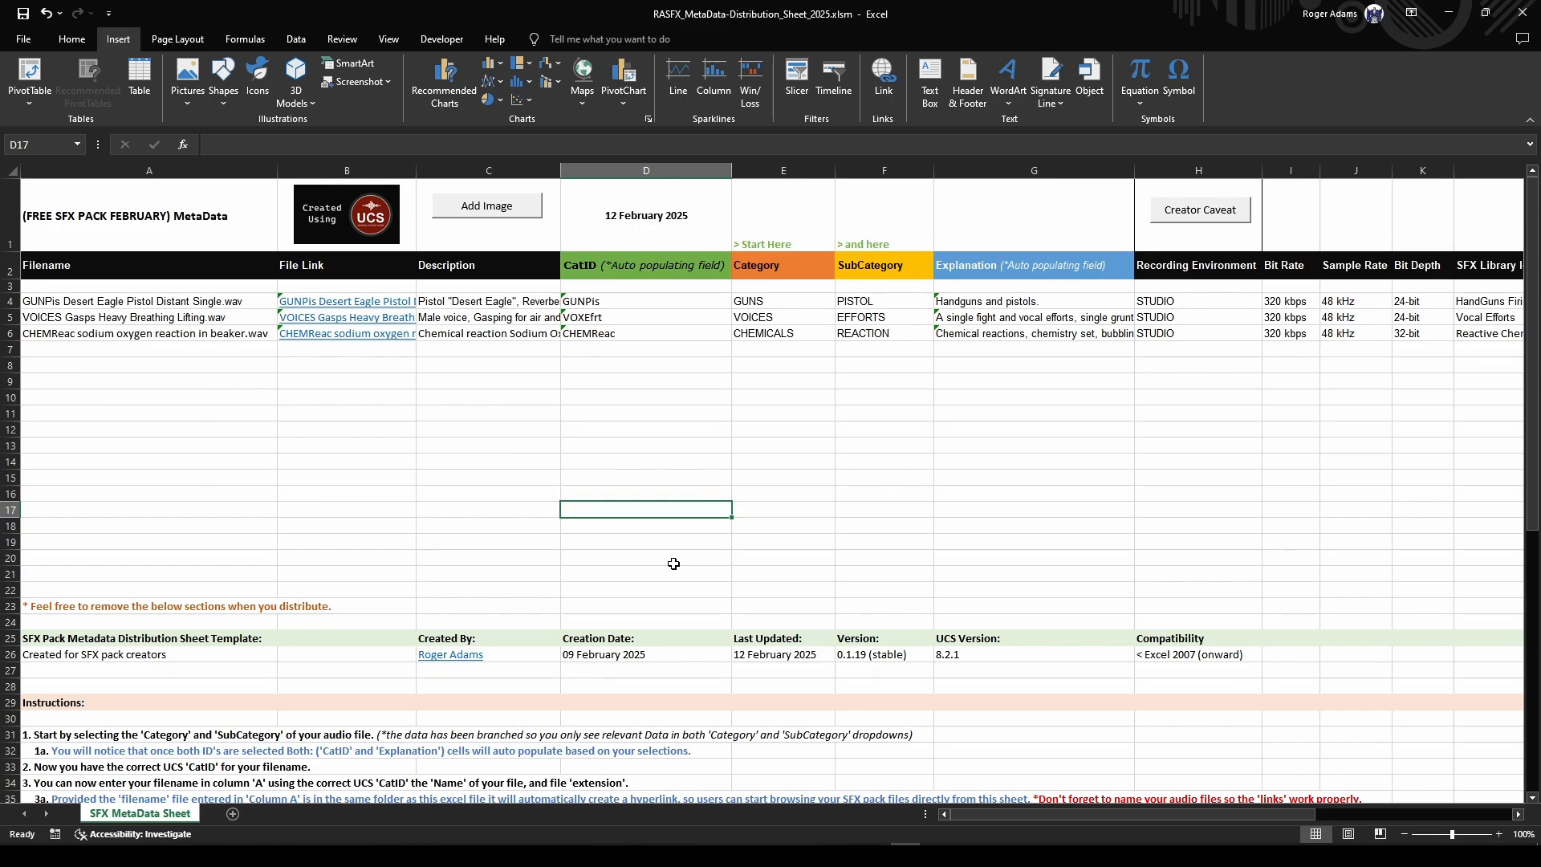
- Select rows 23 to 57, covering the removable template information, instructions, credit and disclaimer sections, and clear the selection
{"action": "scroll", "coordinate": [546, 565], "scroll_direction": "down", "scroll_amount": 4}
{"action": "left_click", "coordinate": [57, 348]}
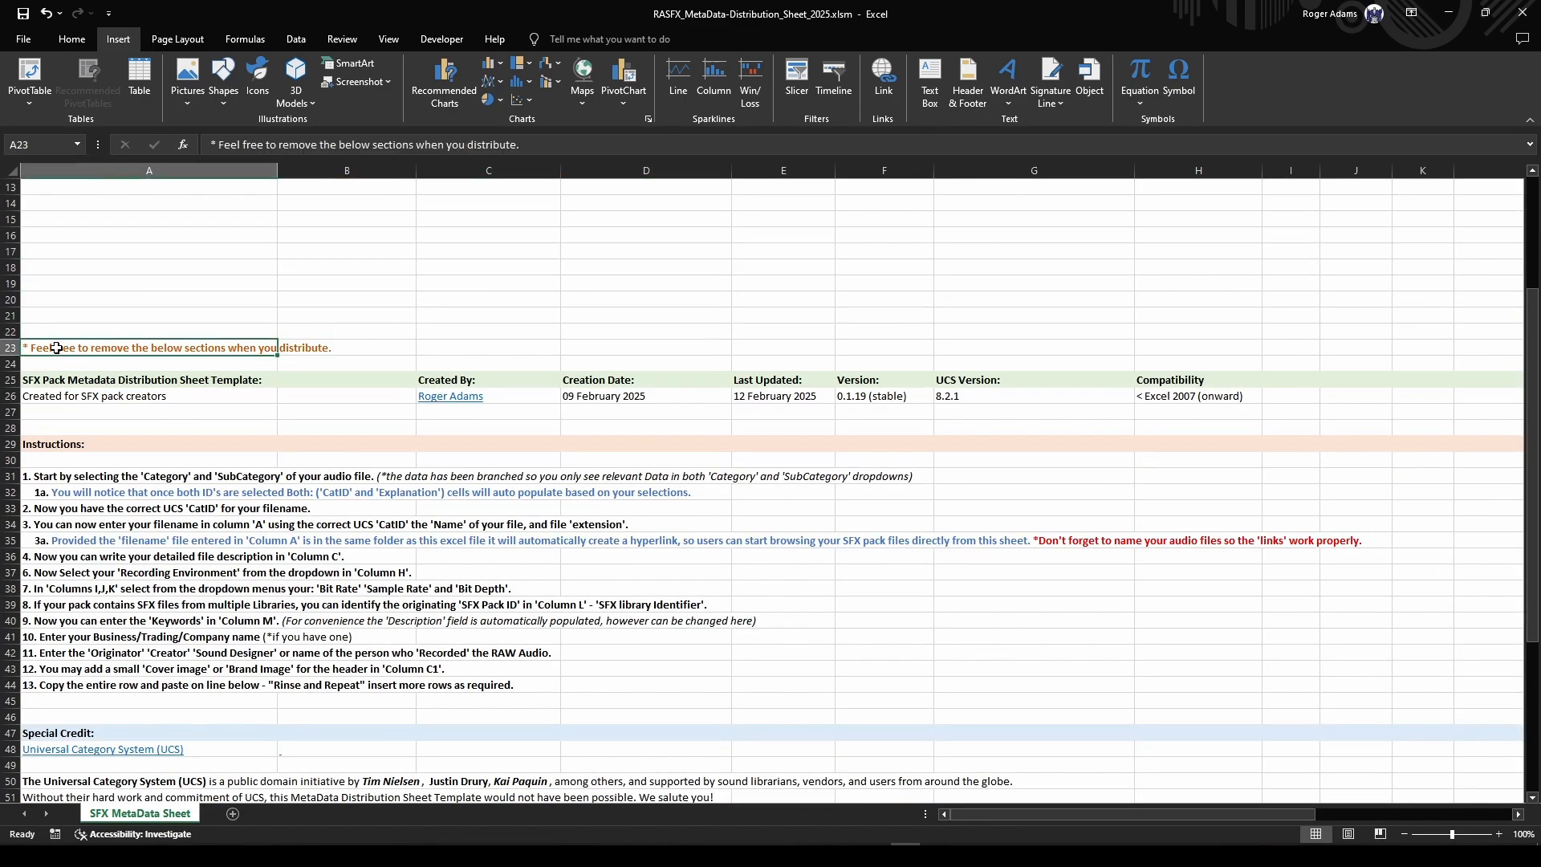
{"action": "left_click", "coordinate": [11, 348]}
{"action": "scroll", "coordinate": [77, 426], "scroll_direction": "down", "scroll_amount": 3}
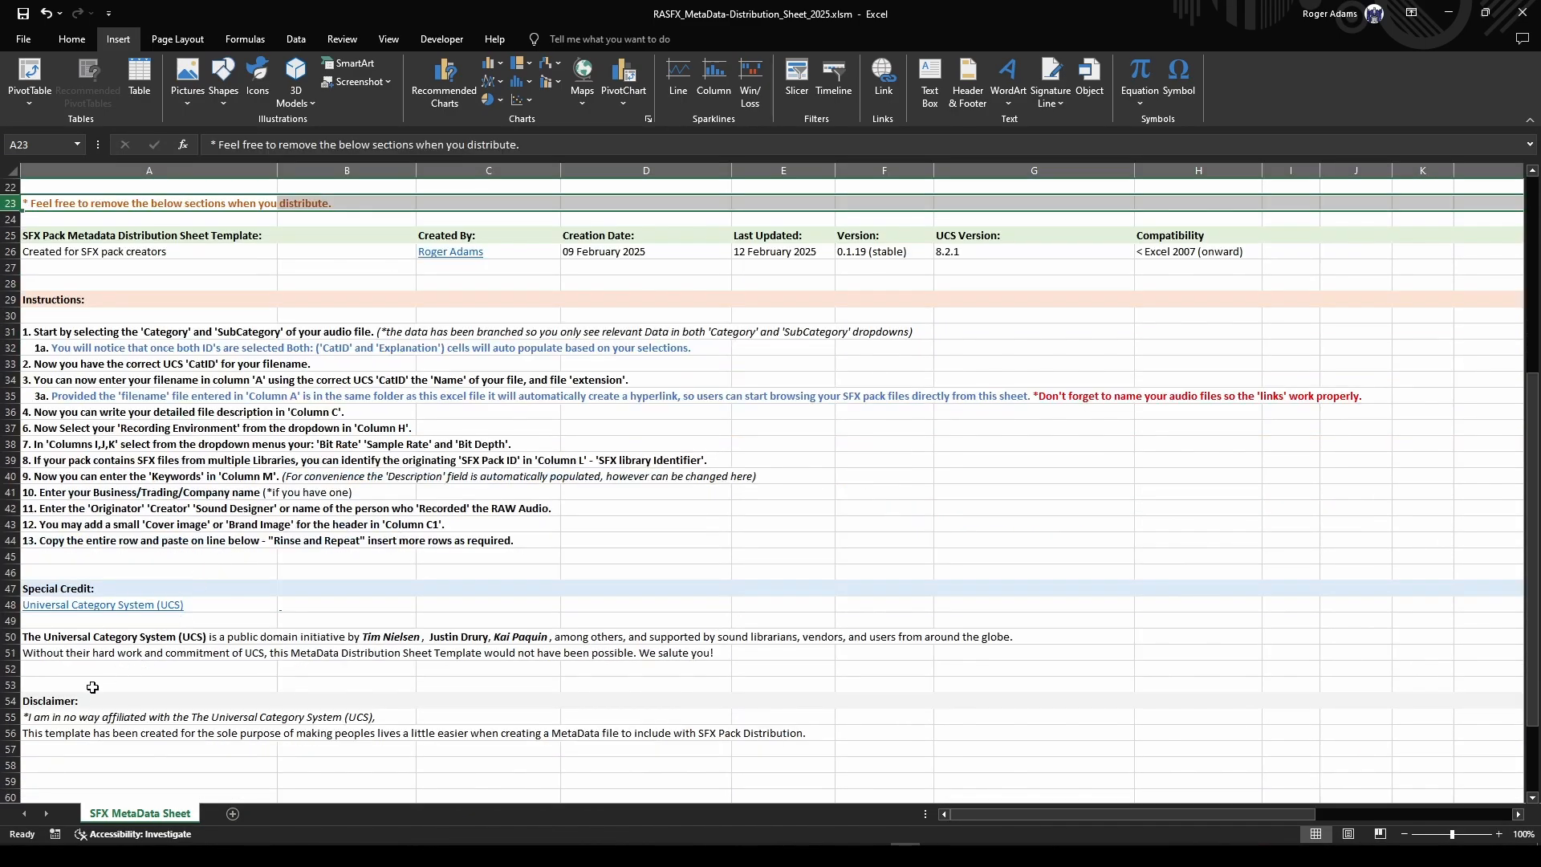
{"action": "left_click", "coordinate": [12, 748], "text": "shift"}
{"action": "scroll", "coordinate": [549, 531], "scroll_direction": "up", "scroll_amount": 3}
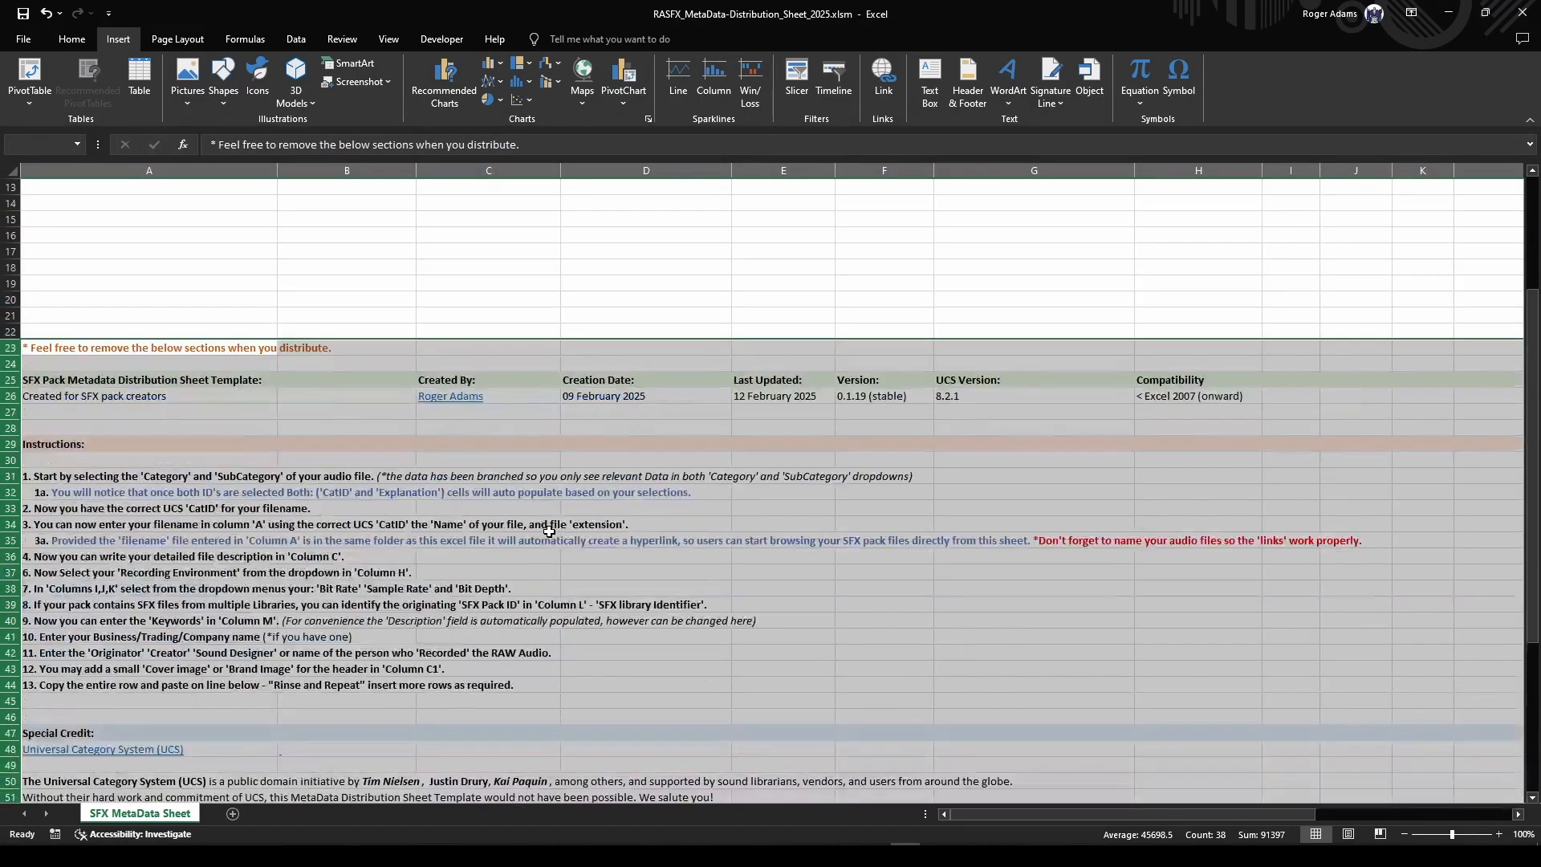
{"action": "scroll", "coordinate": [548, 531], "scroll_direction": "up", "scroll_amount": 4}
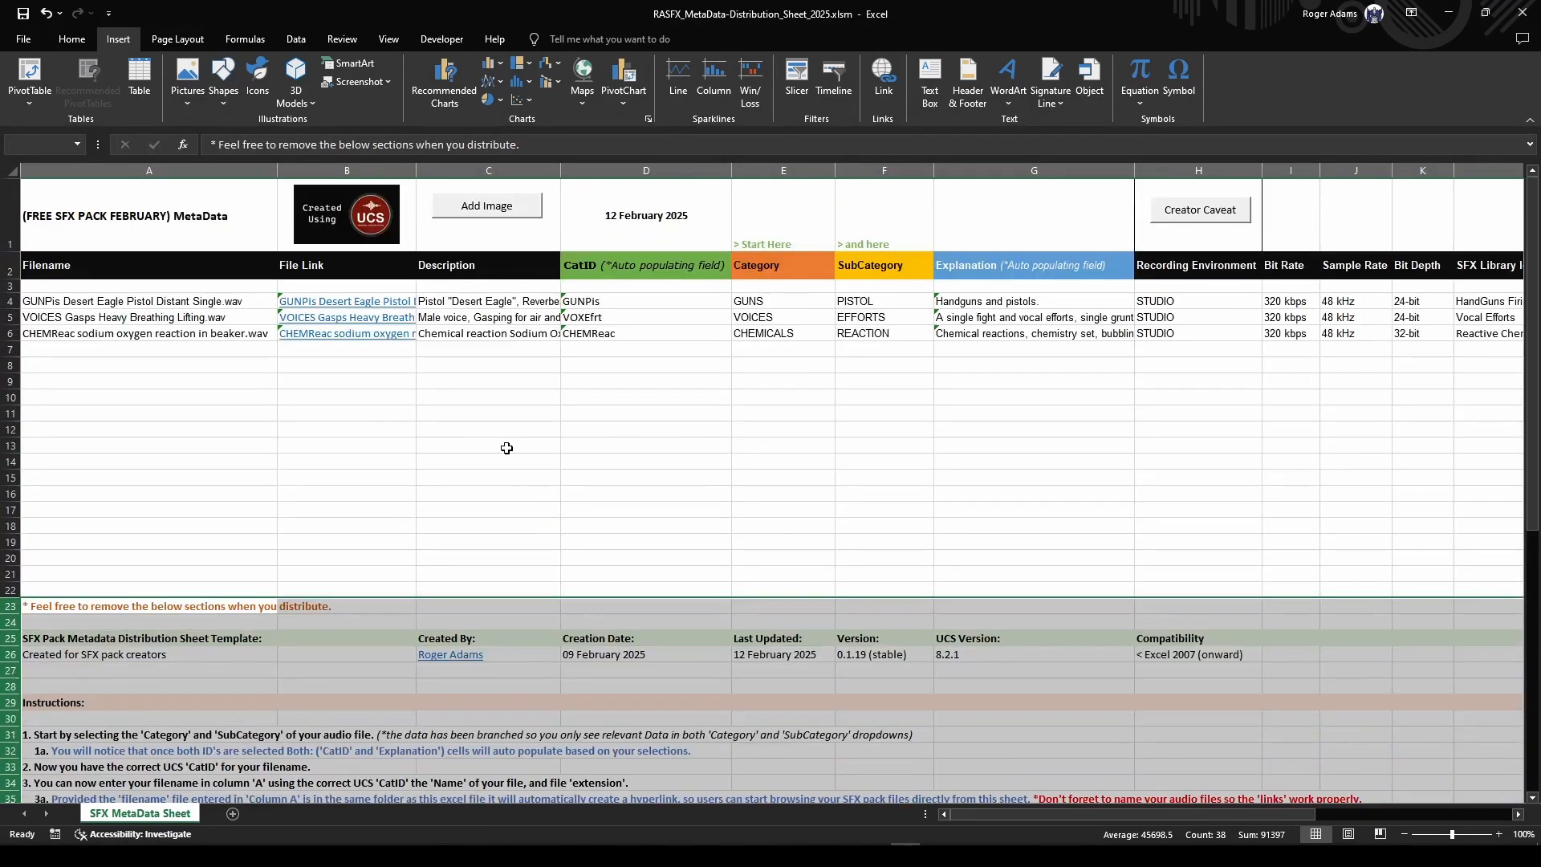
{"action": "left_click", "coordinate": [507, 447]}
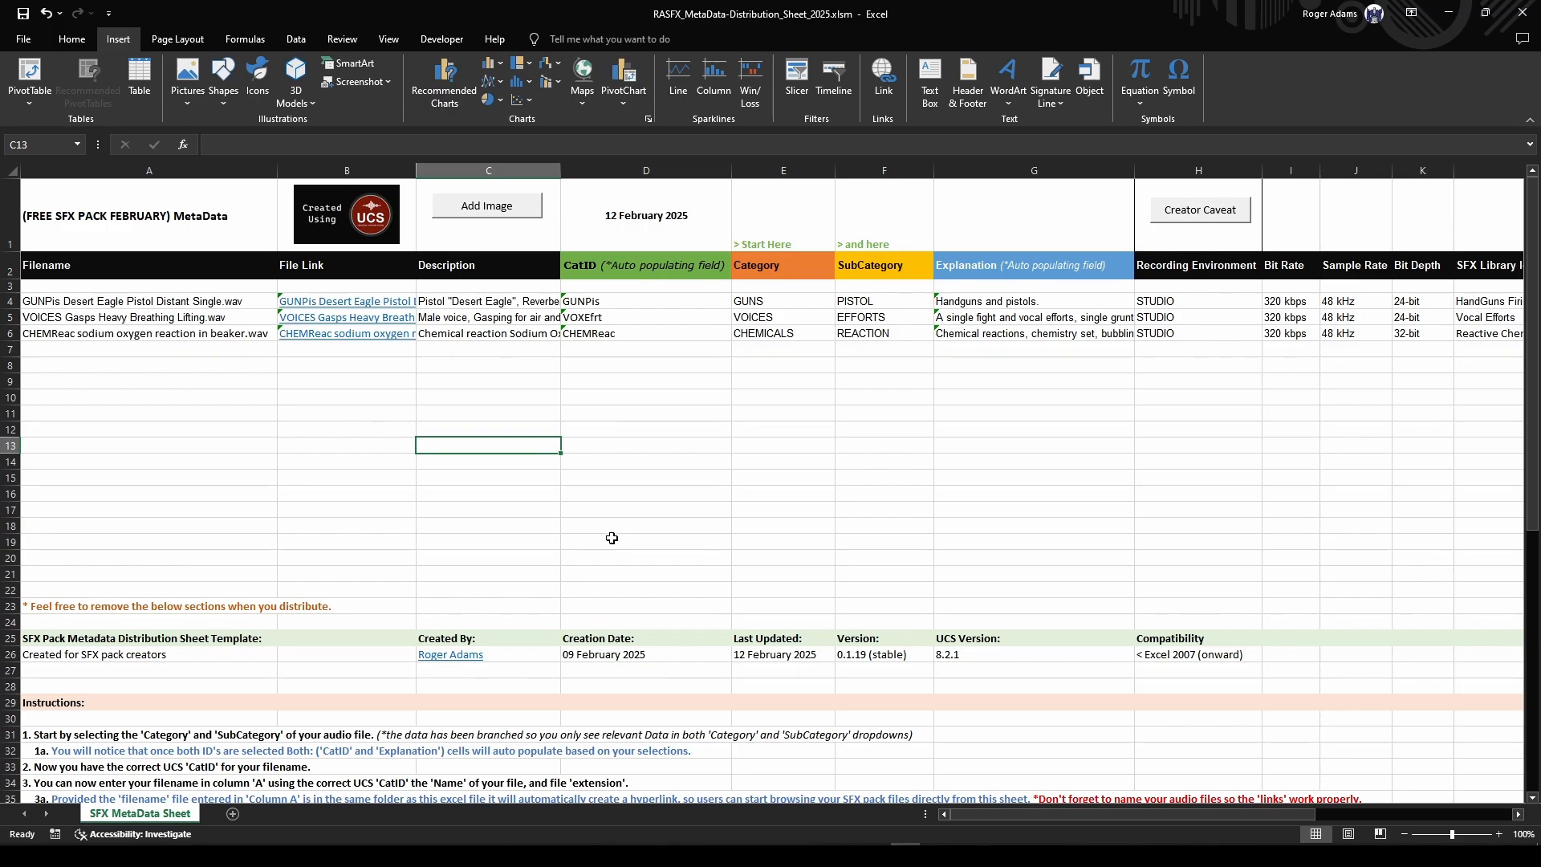
- Review the metadata columns through Originator and check the unused header cell P2 beside them
{"action": "scroll", "coordinate": [612, 536], "scroll_direction": "down", "scroll_amount": 2}
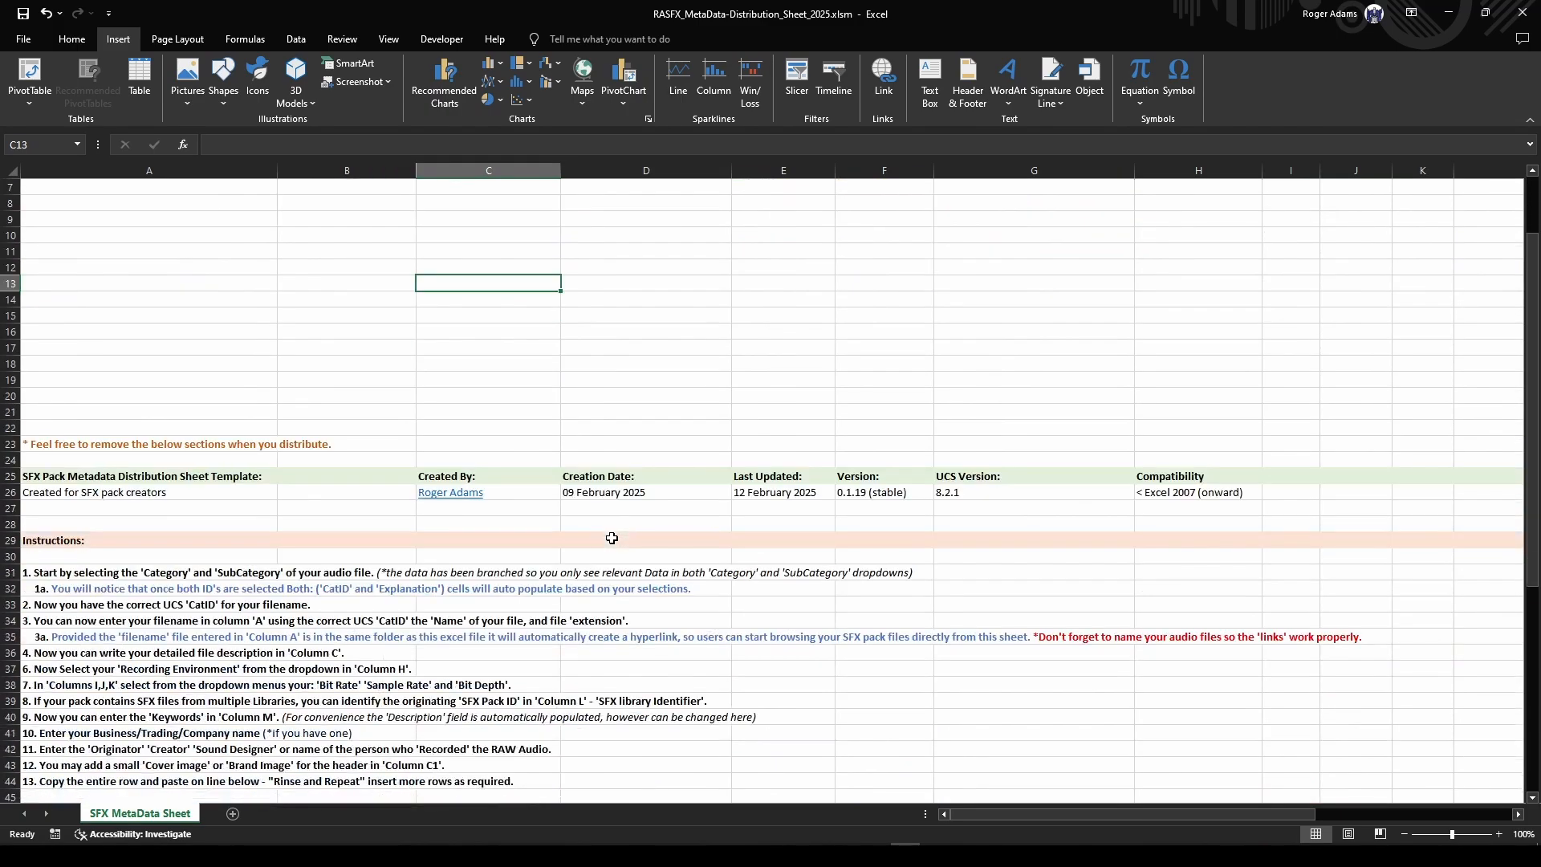
{"action": "scroll", "coordinate": [612, 535], "scroll_direction": "up", "scroll_amount": 2}
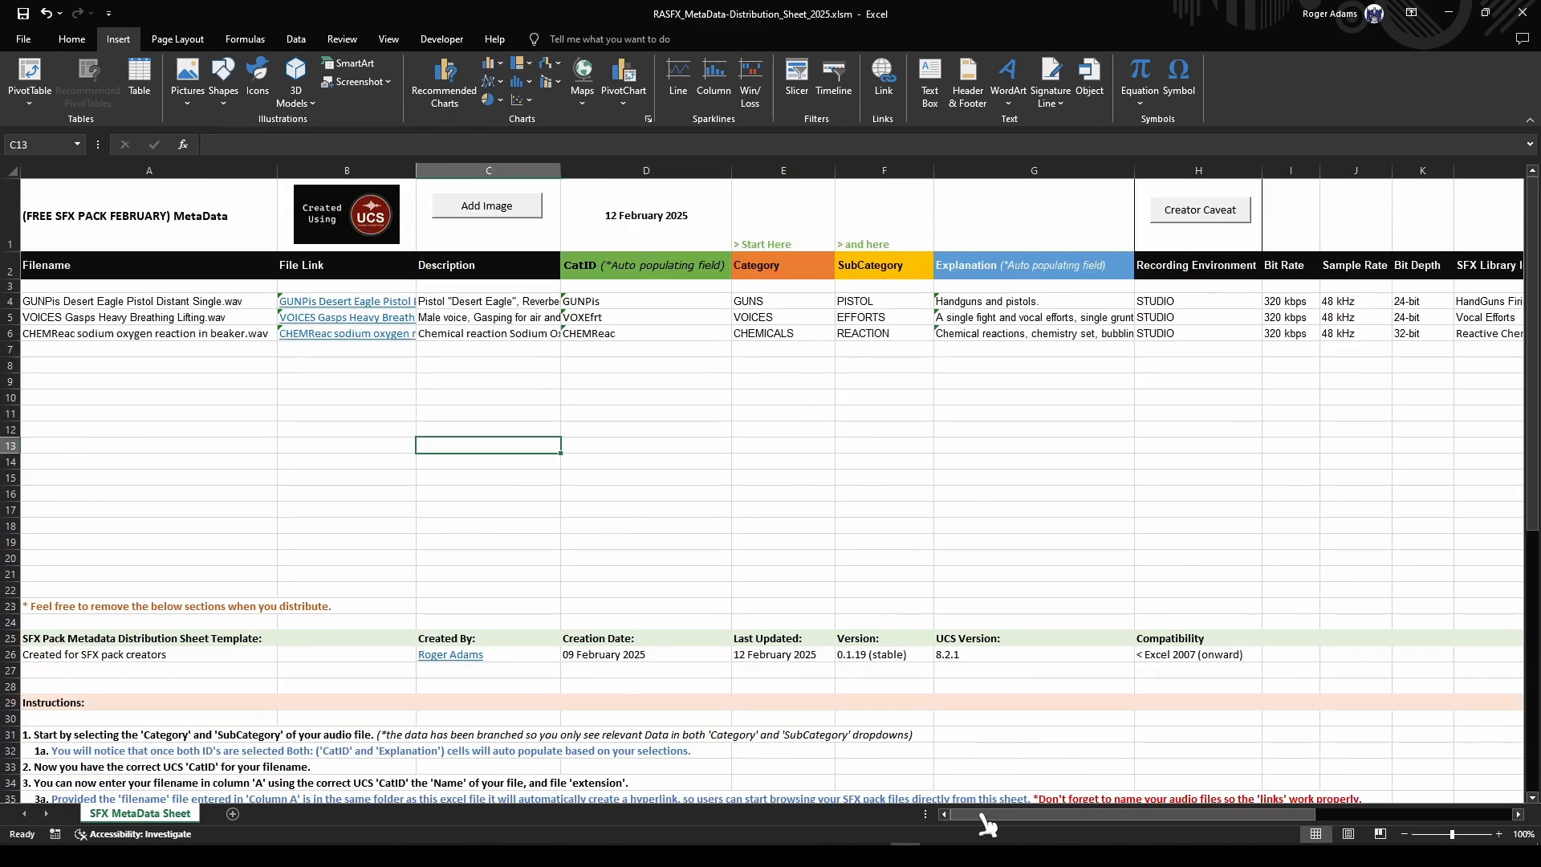
{"action": "left_click_drag", "start_coordinate": [1042, 815], "coordinate": [1217, 824]}
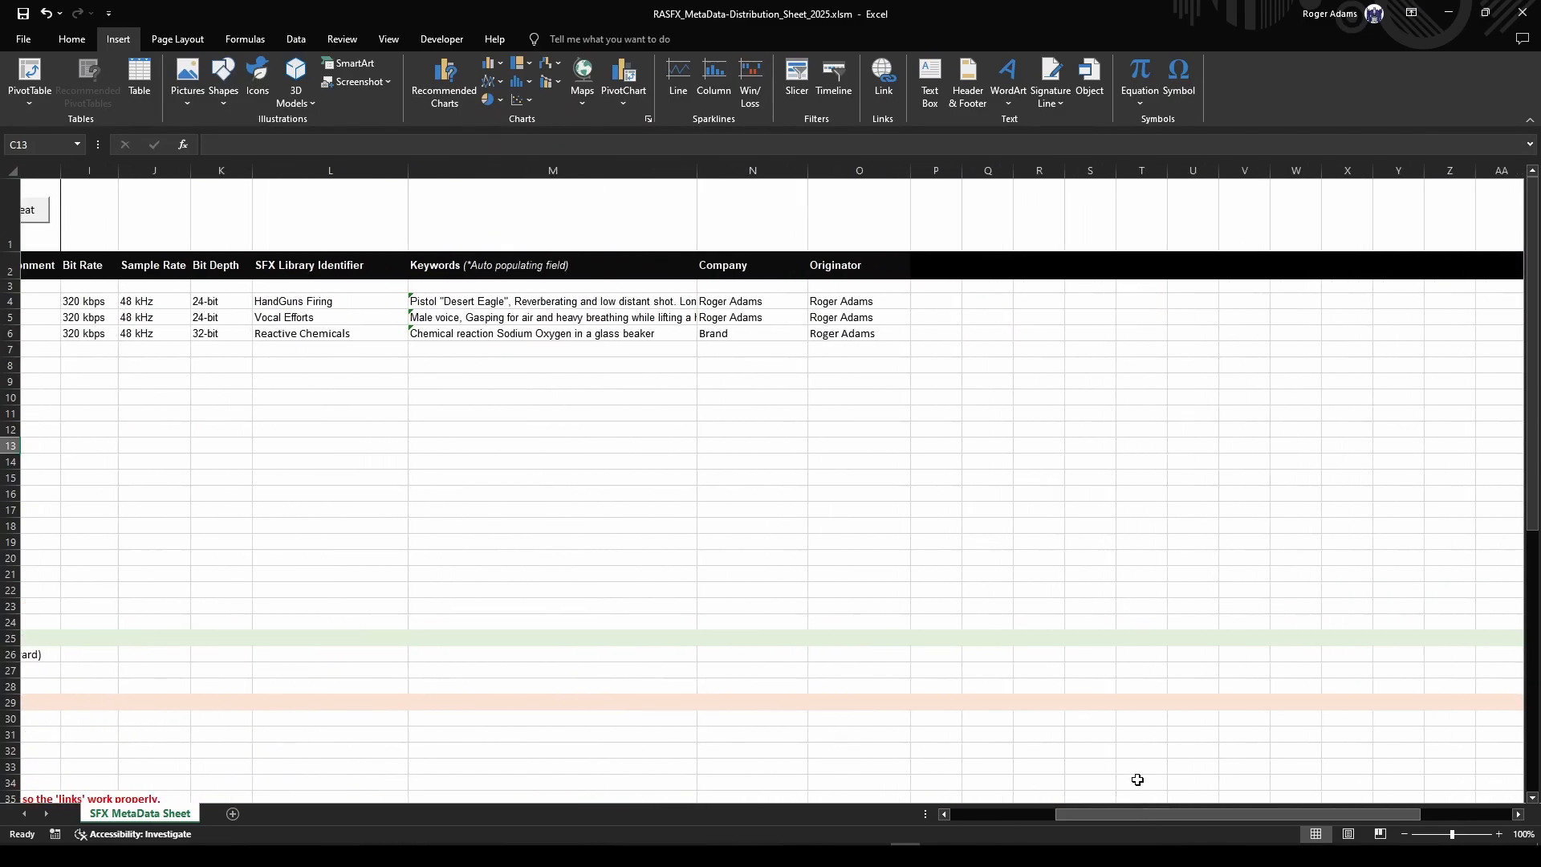
{"action": "left_click", "coordinate": [908, 225]}
{"action": "left_click", "coordinate": [897, 265]}
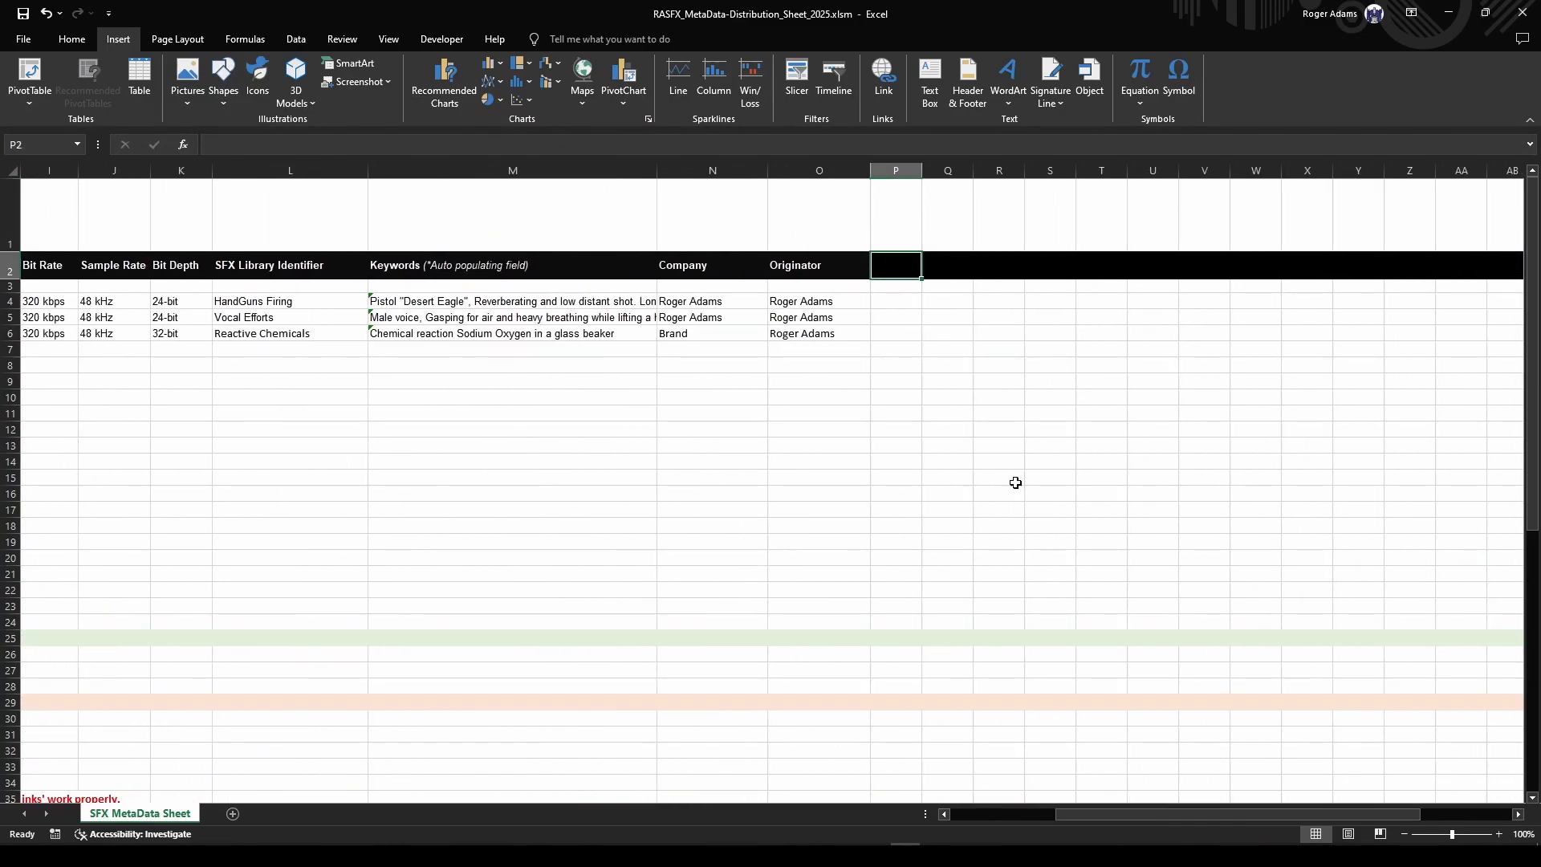
{"action": "left_click_drag", "start_coordinate": [1141, 822], "coordinate": [1031, 824]}
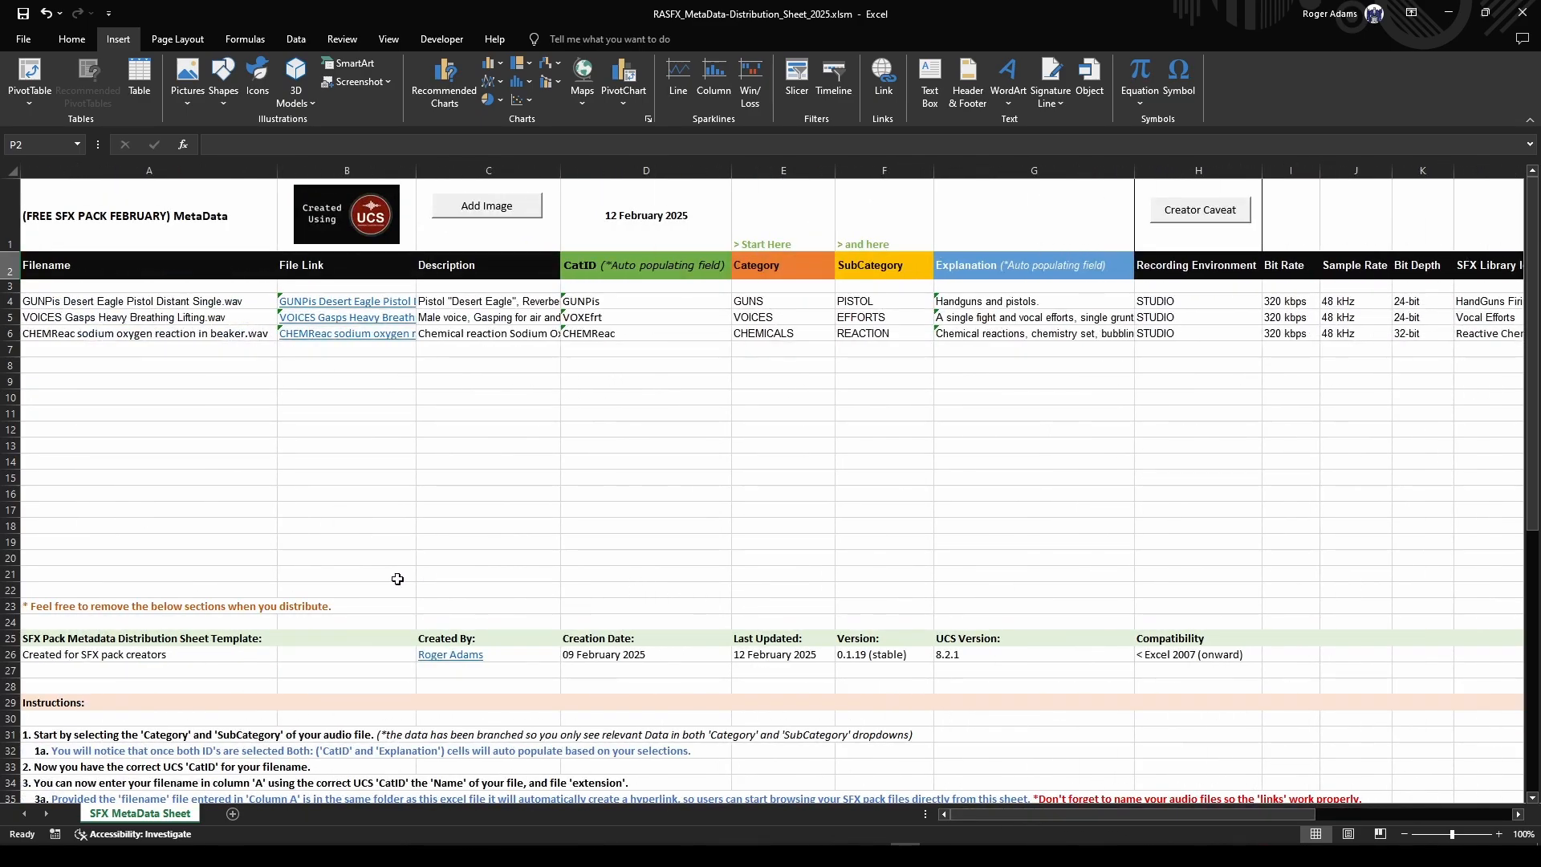